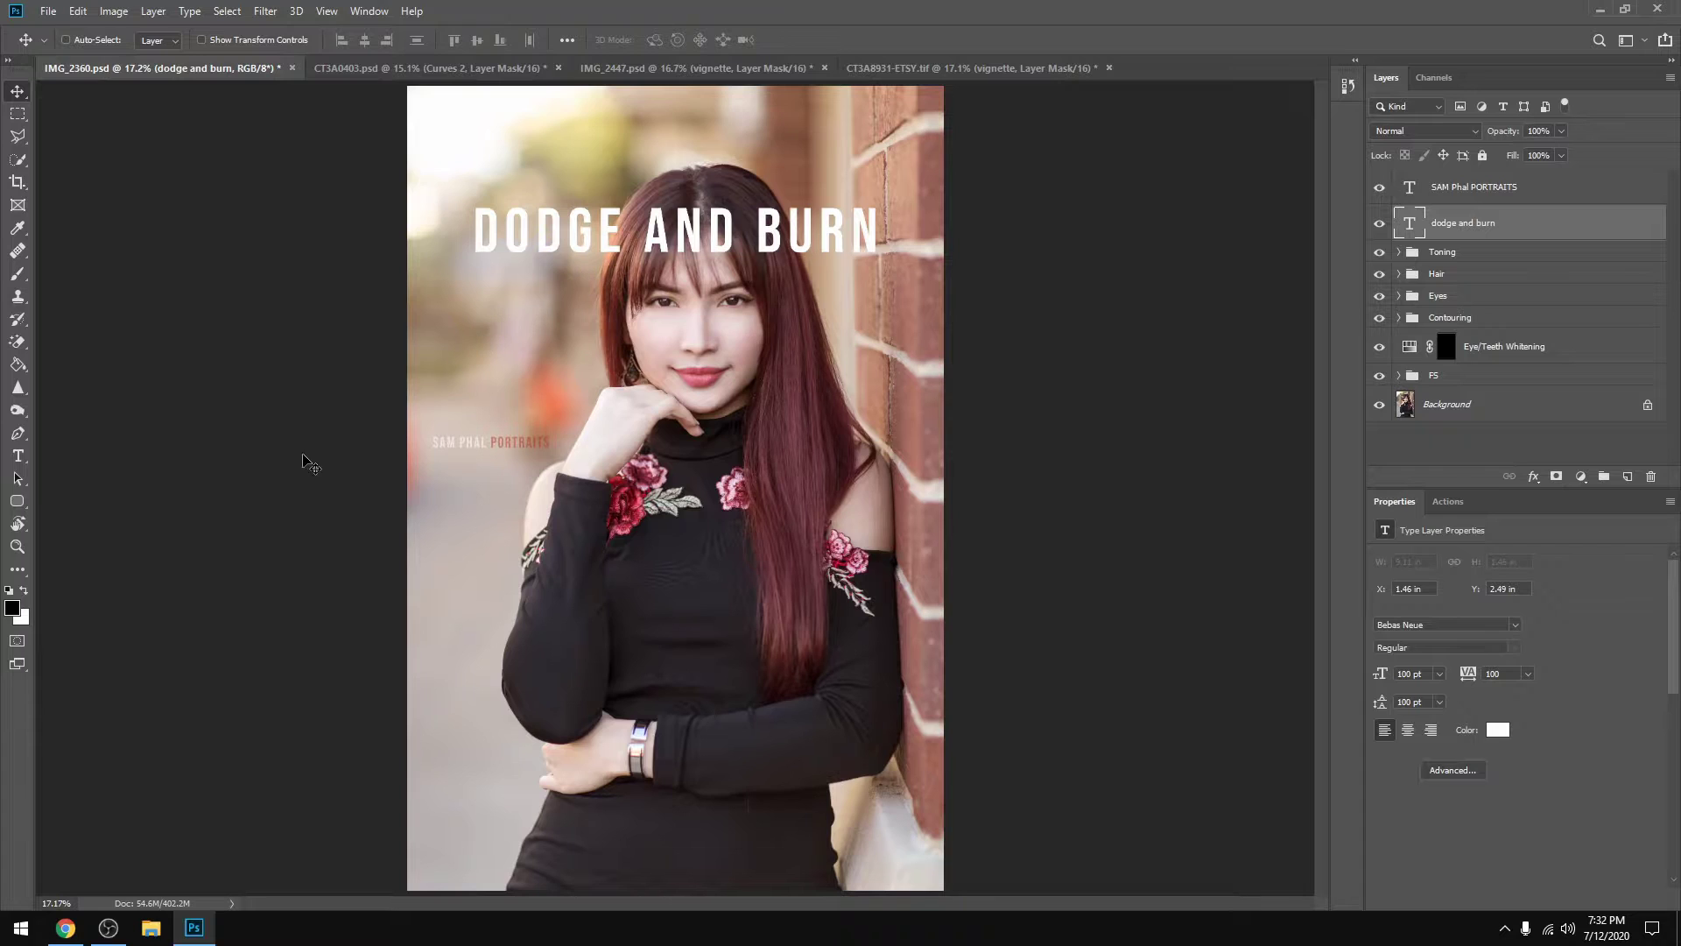
- Delete the "dodge and burn" text layer
click(17, 411)
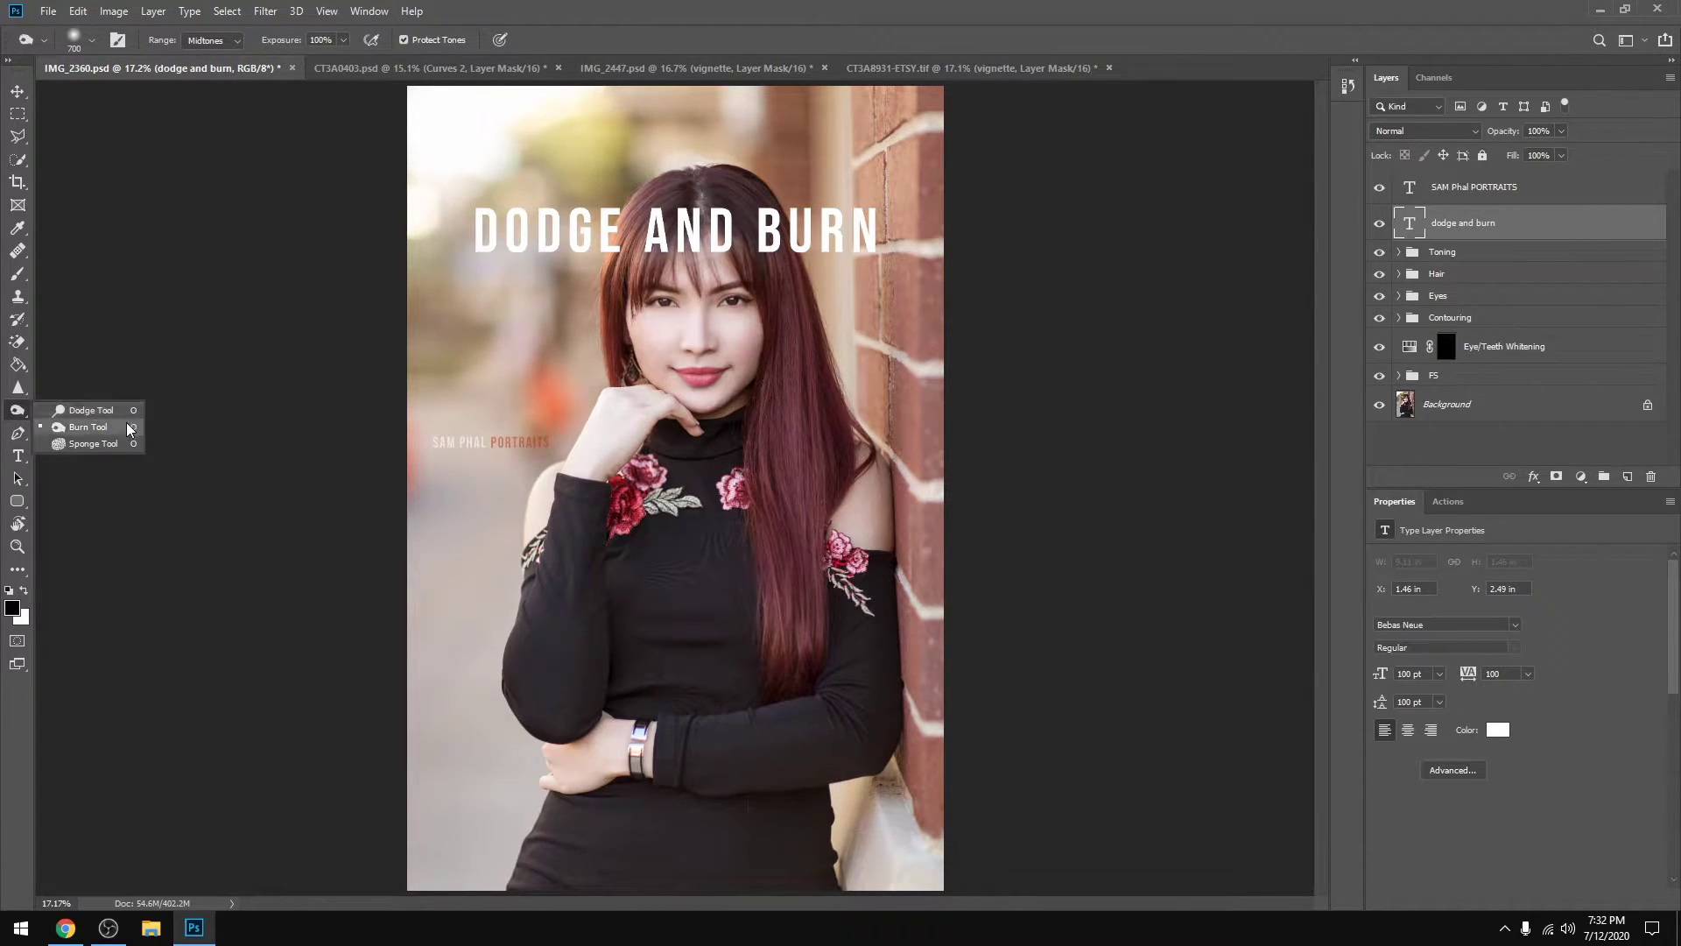
click(1487, 220)
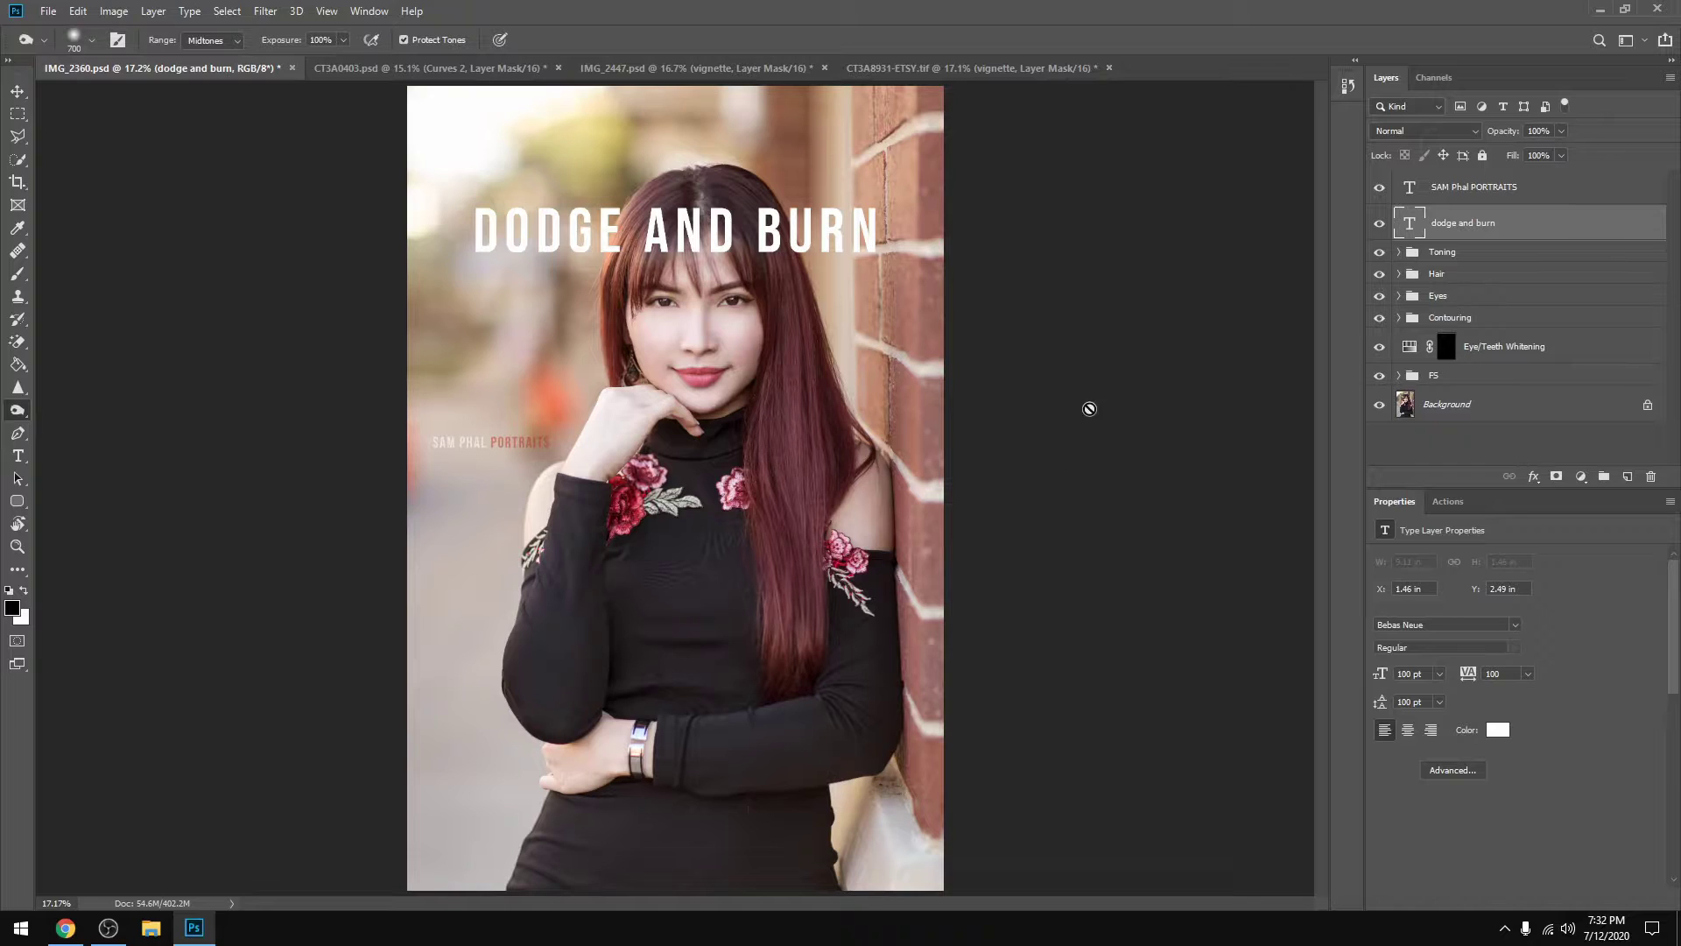
key(Delete)
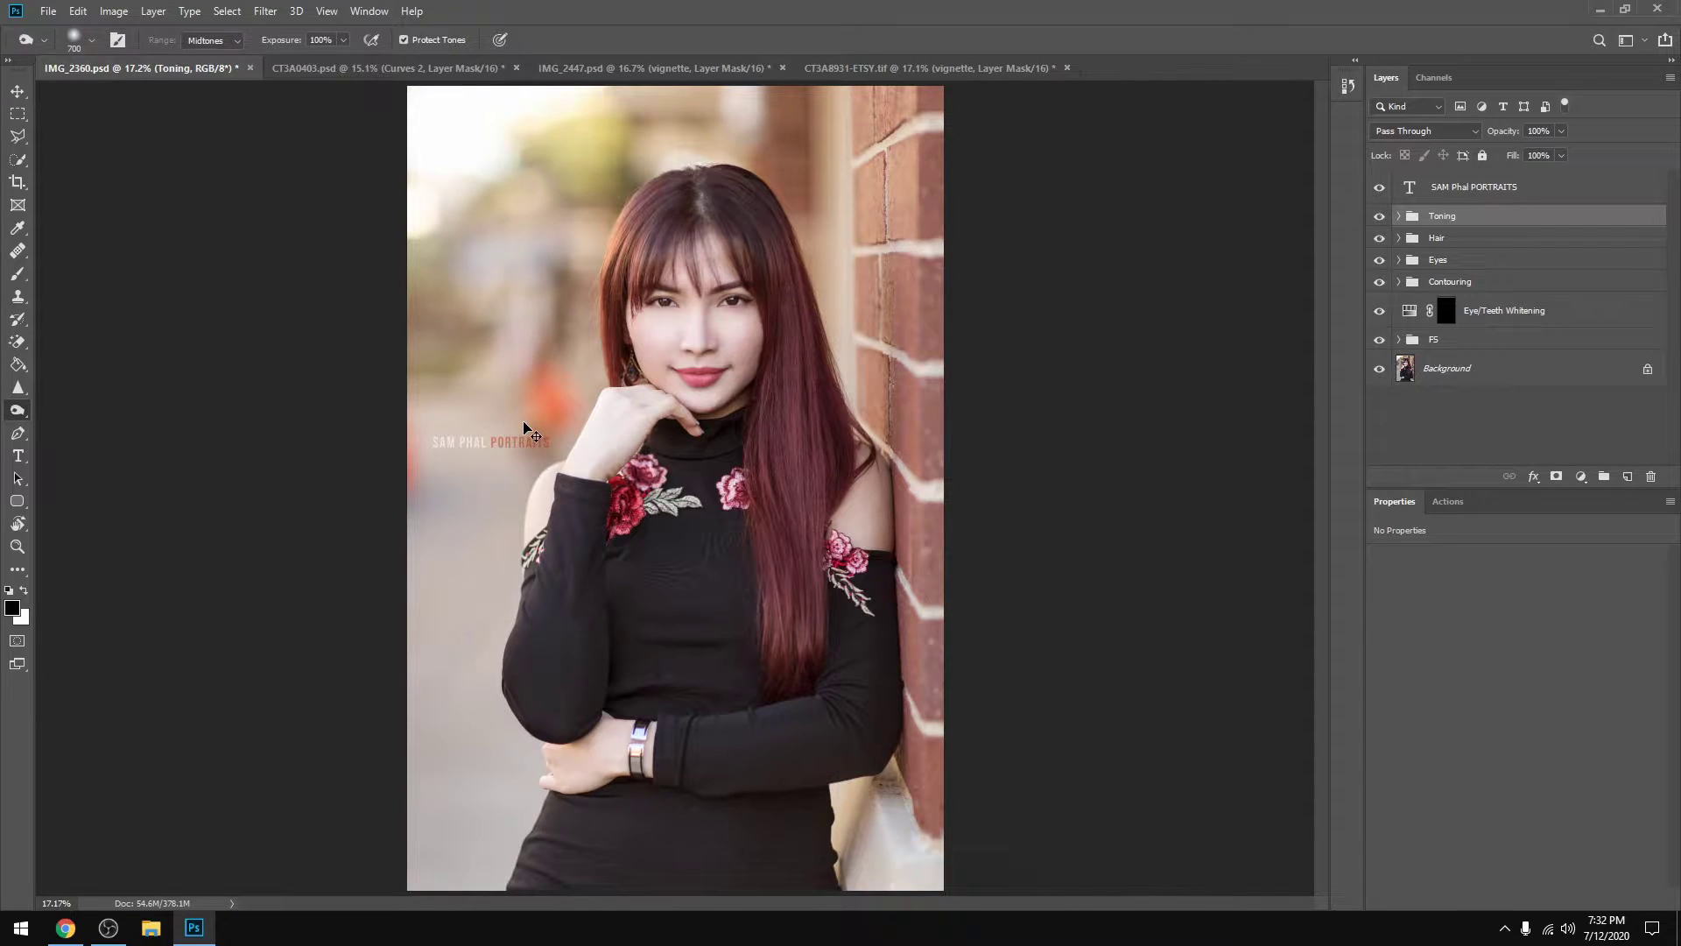
- Create a new layer above the Toning group, fill it with gray and set its blend mode to Overlay
key(ctrl+shift+n)
key(Return)
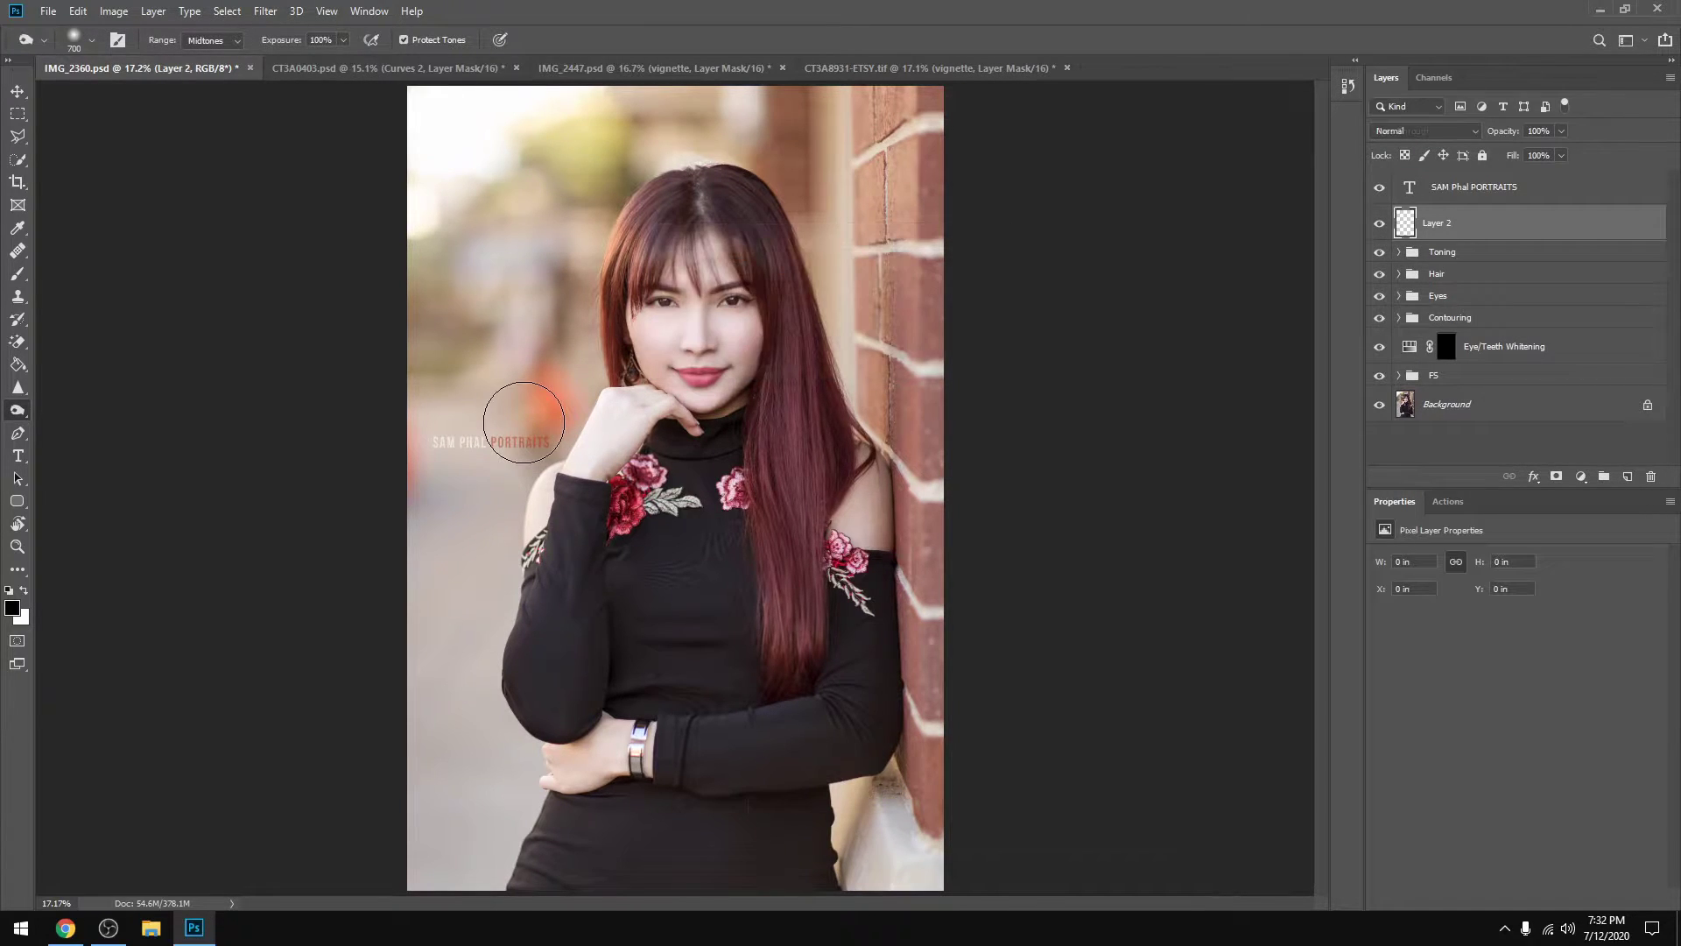
key(shift+F5)
click(948, 246)
key(o)
click(1409, 131)
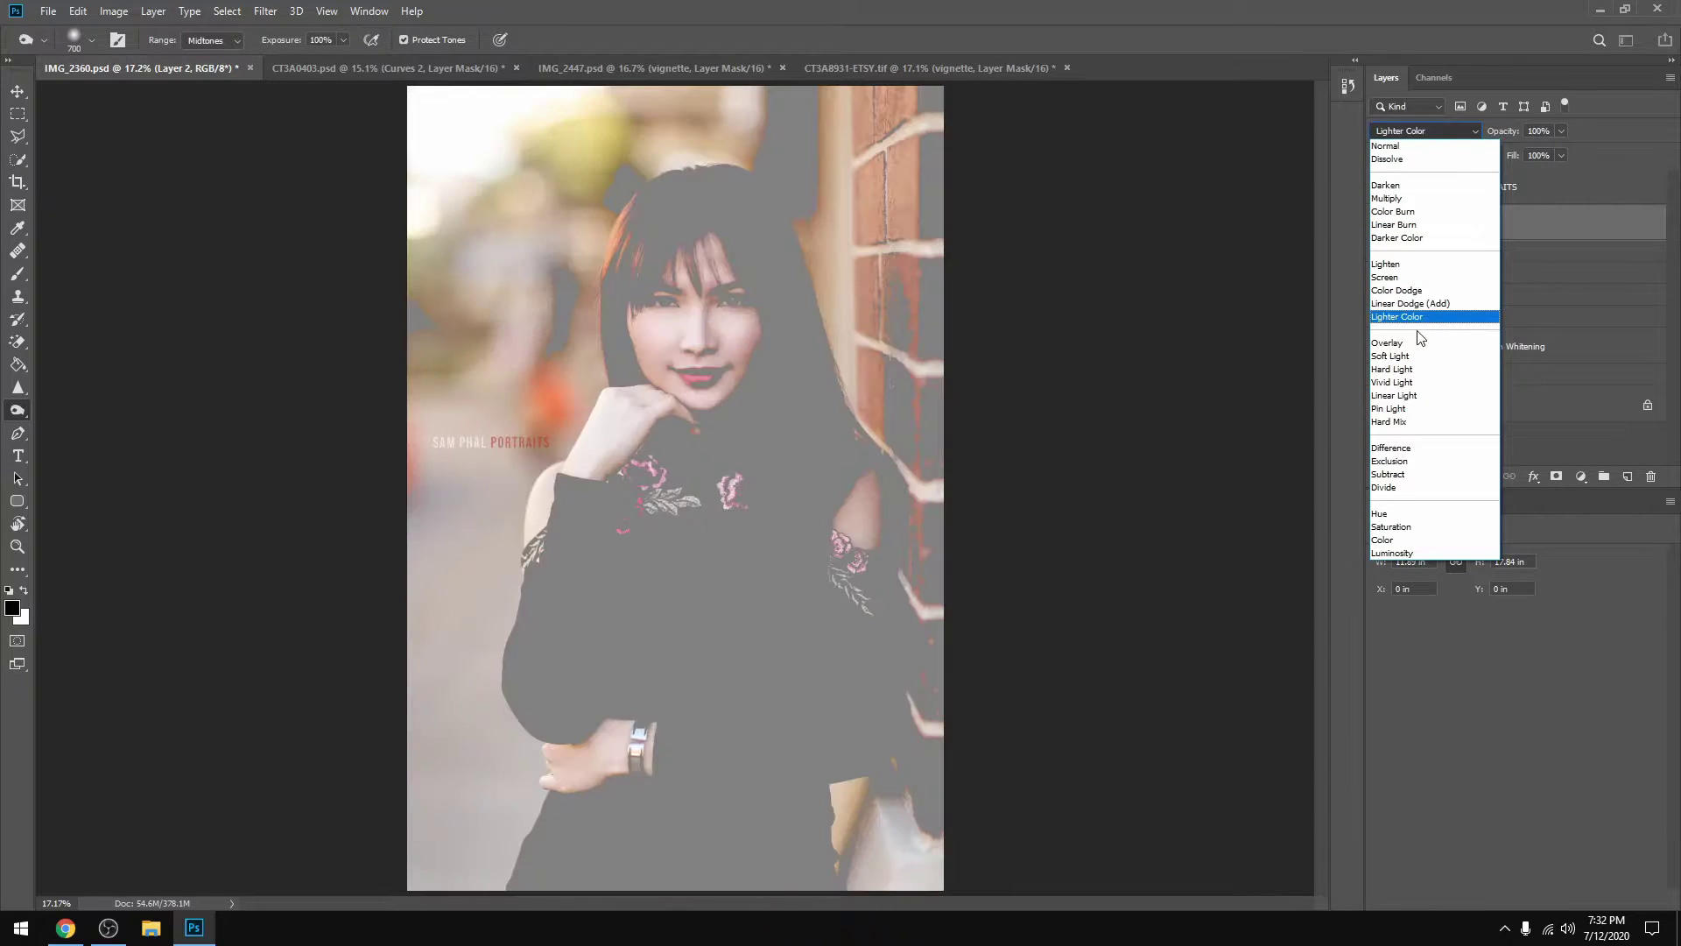
click(1419, 338)
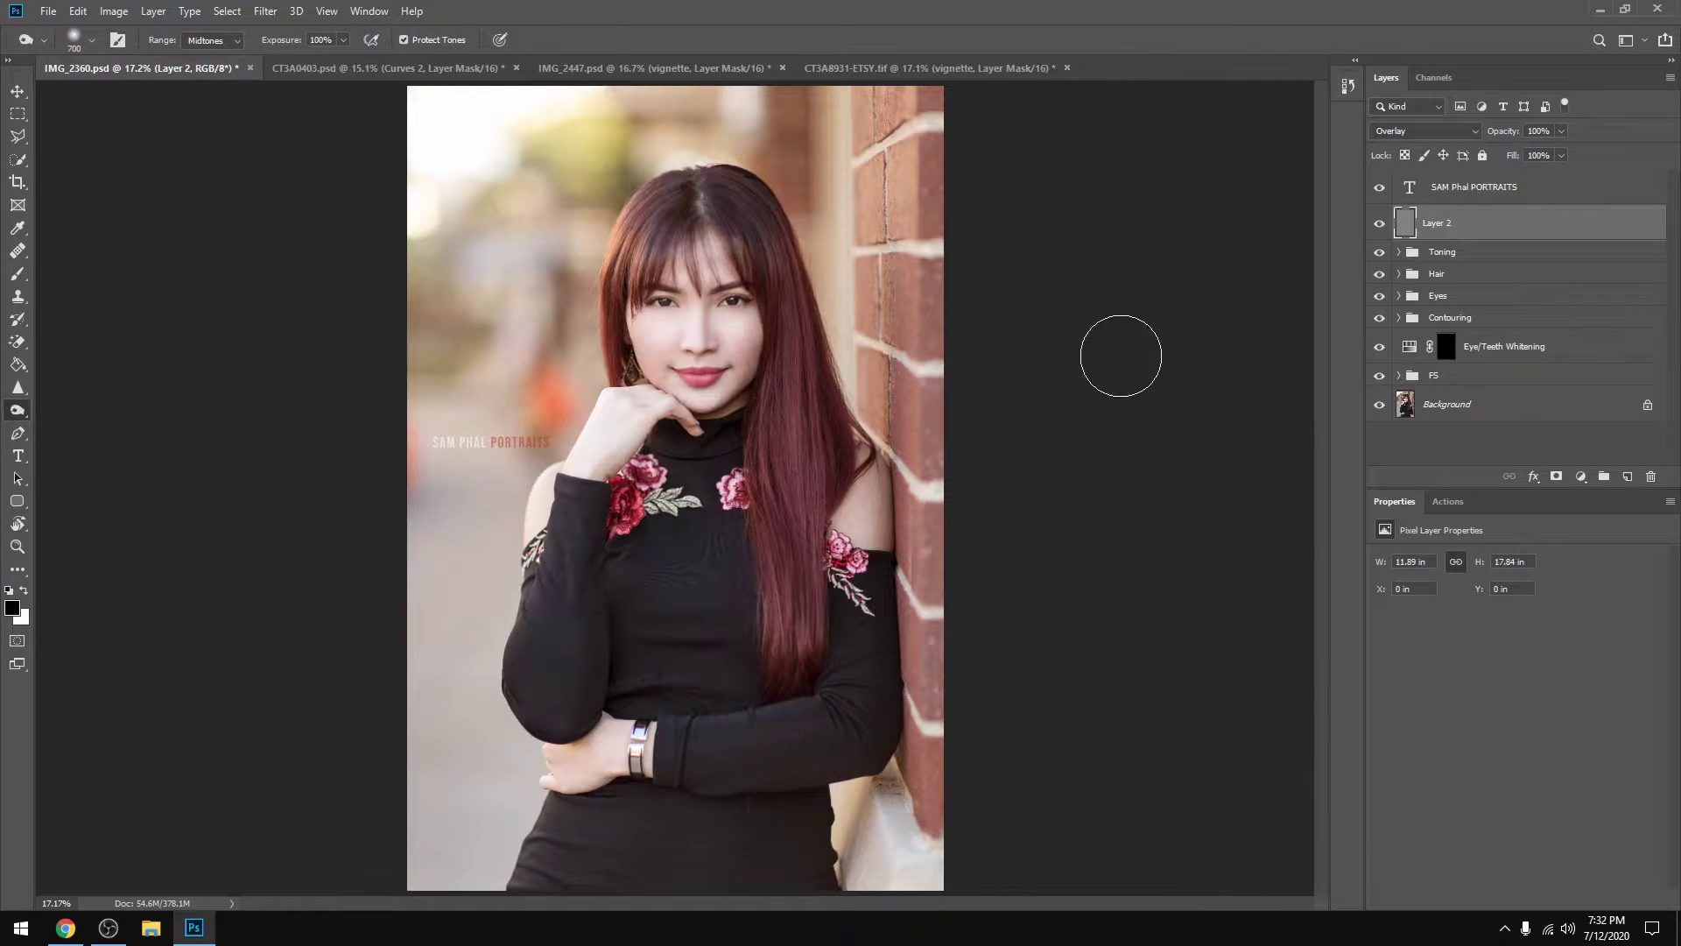
- Try lightening the surroundings of the woman on the gray layer with the Dodge tool, and undo the stroke
right_click(17, 410)
click(102, 411)
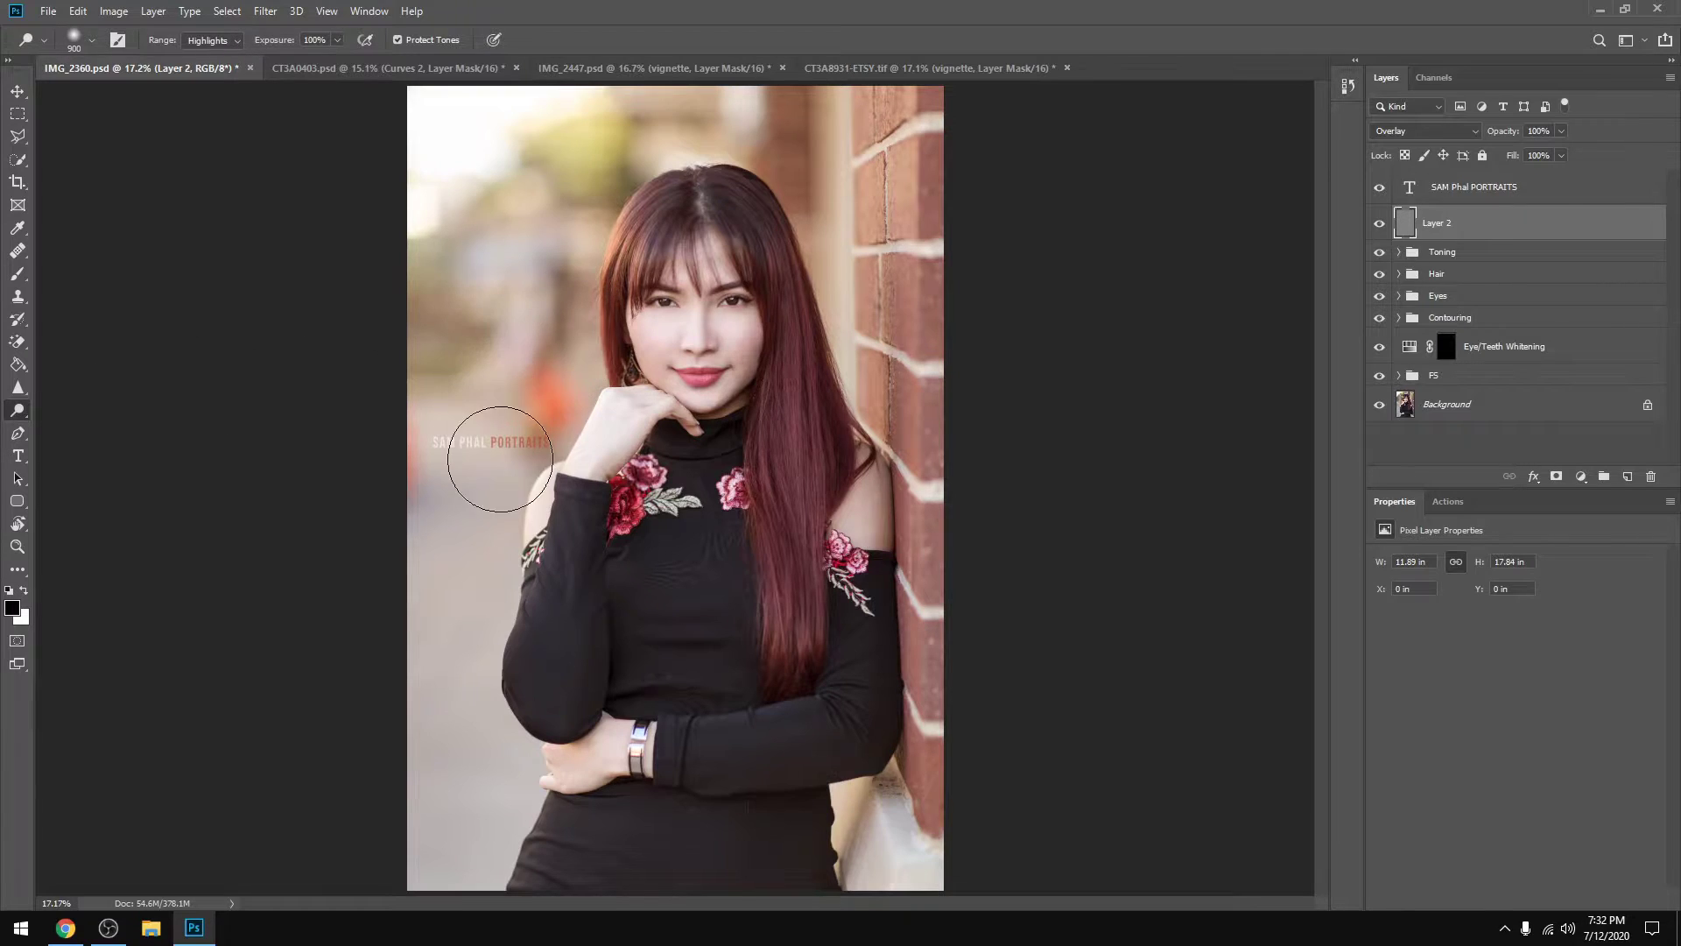
mouse_move(537, 798)
mouse_down()
mouse_move(457, 612)
mouse_move(477, 455)
mouse_move(580, 231)
mouse_move(695, 168)
mouse_move(827, 304)
mouse_move(892, 544)
mouse_move(938, 467)
mouse_up()
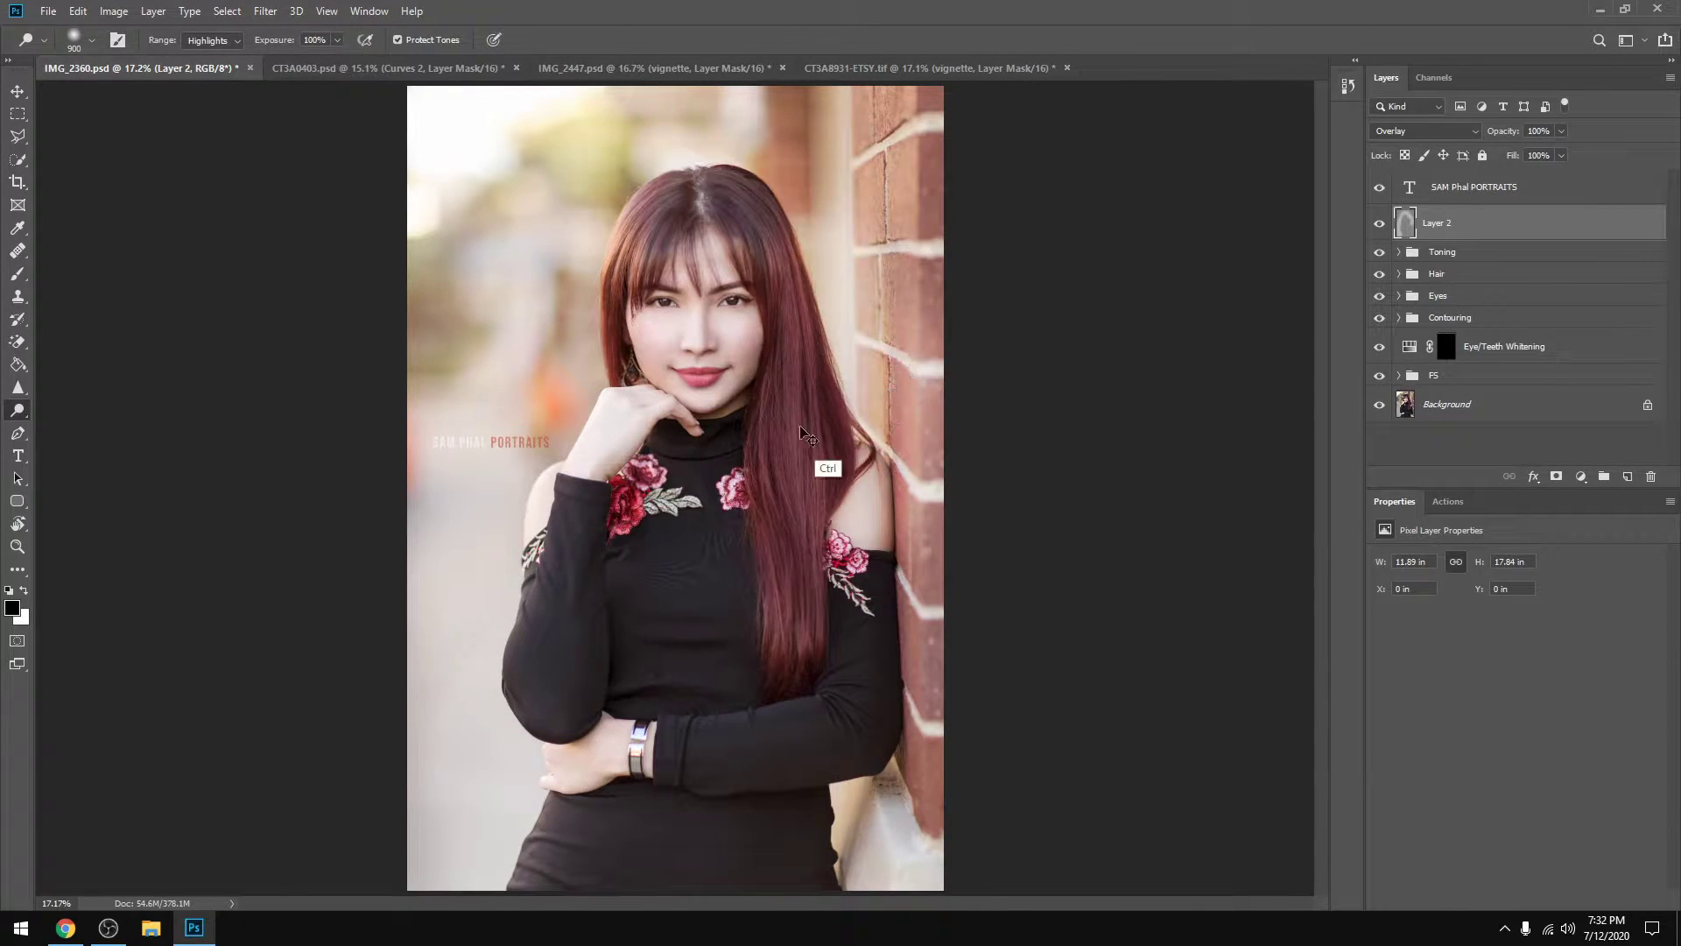
key(ctrl+z)
- Try darkening the image on the gray layer with the Burn tool, and delete that layer
right_click(22, 422)
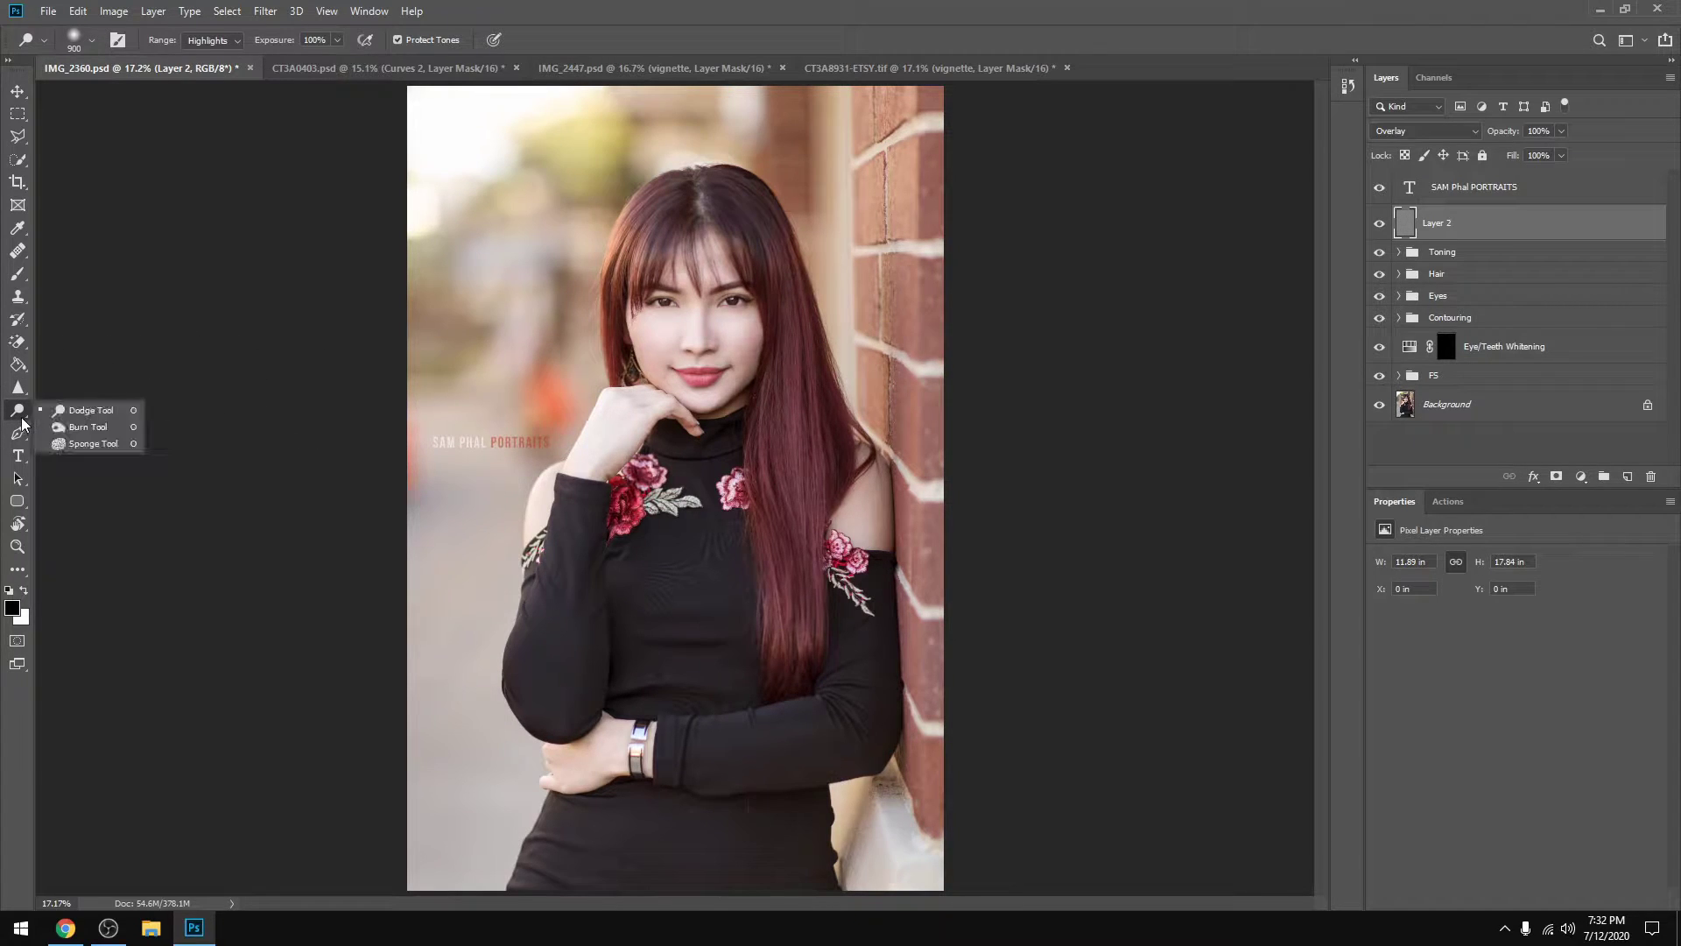
click(88, 428)
mouse_move(501, 630)
mouse_down()
mouse_move(571, 380)
mouse_move(539, 300)
mouse_move(646, 176)
mouse_move(818, 192)
mouse_move(883, 410)
mouse_move(834, 221)
mouse_move(699, 369)
mouse_move(682, 333)
mouse_move(726, 502)
mouse_move(720, 671)
mouse_move(692, 617)
mouse_up()
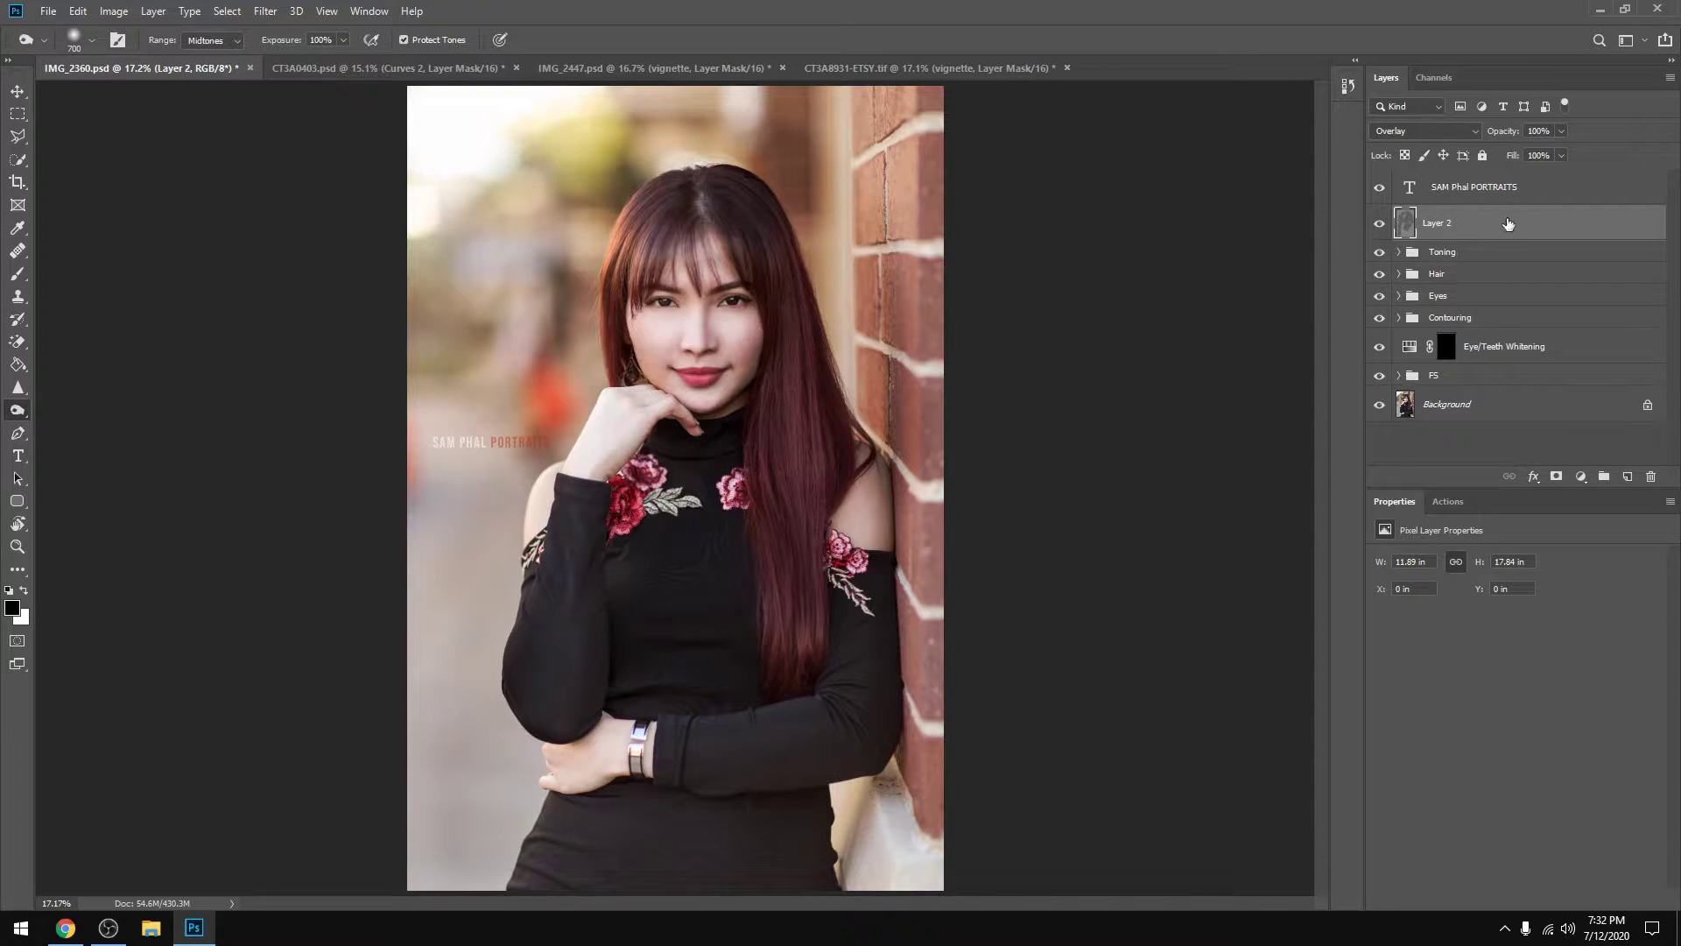
key(Delete)
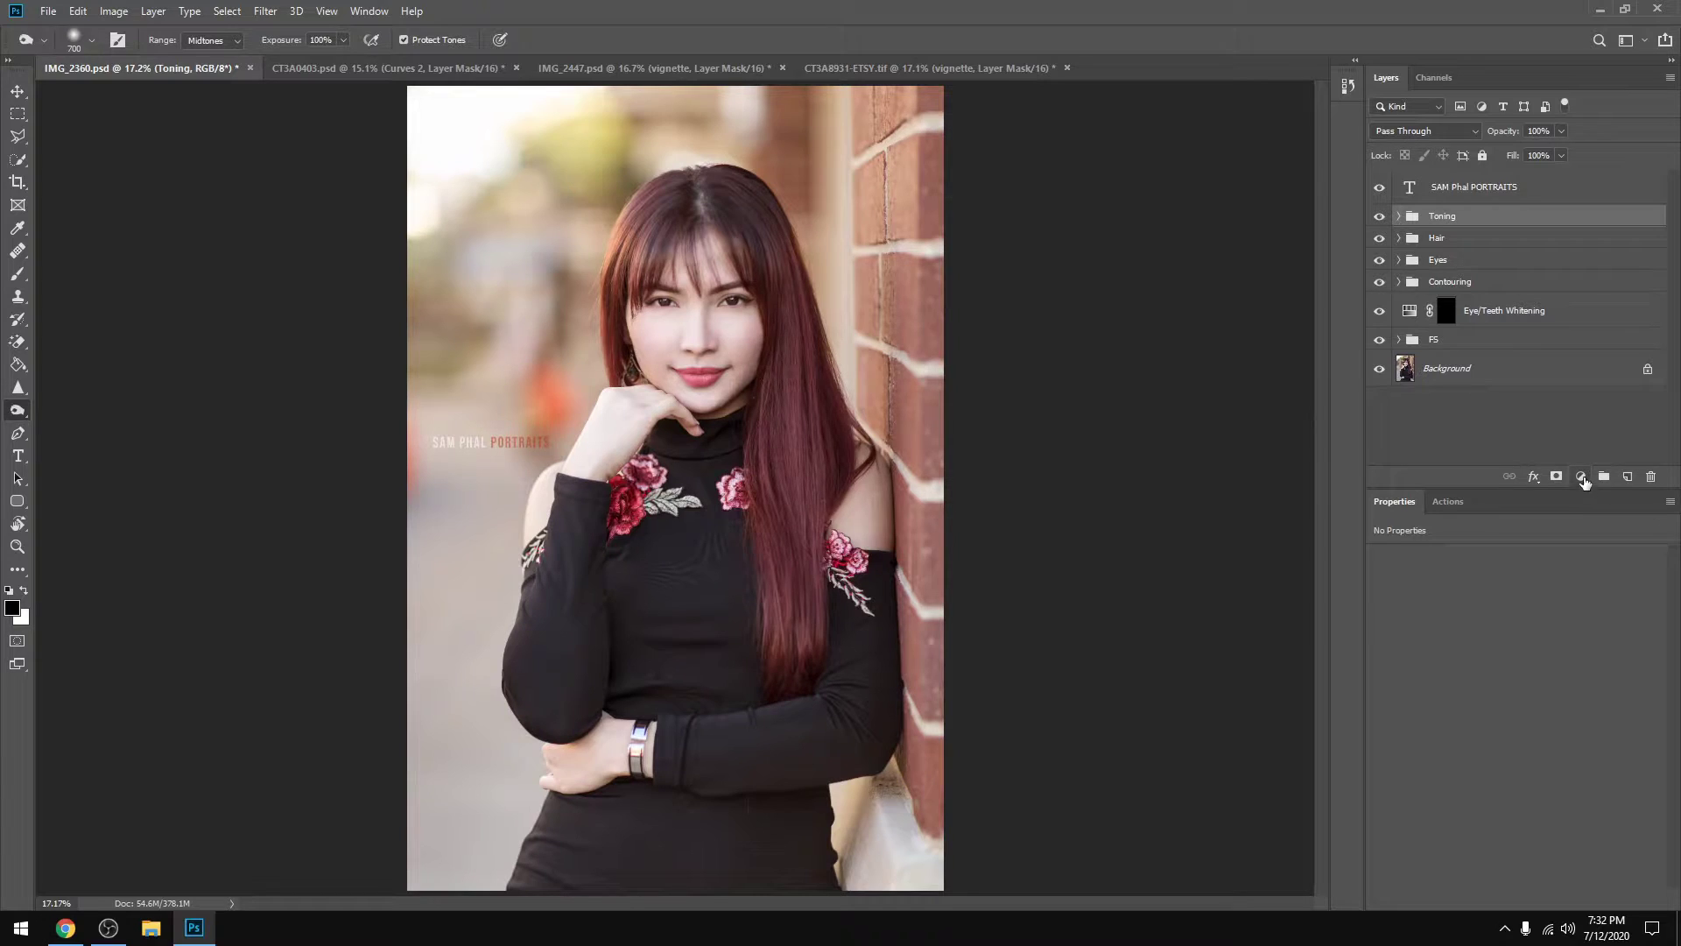
- Add a Curves adjustment layer above the Toning group and pull its RGB curve down to input 161, output 93
click(1581, 478)
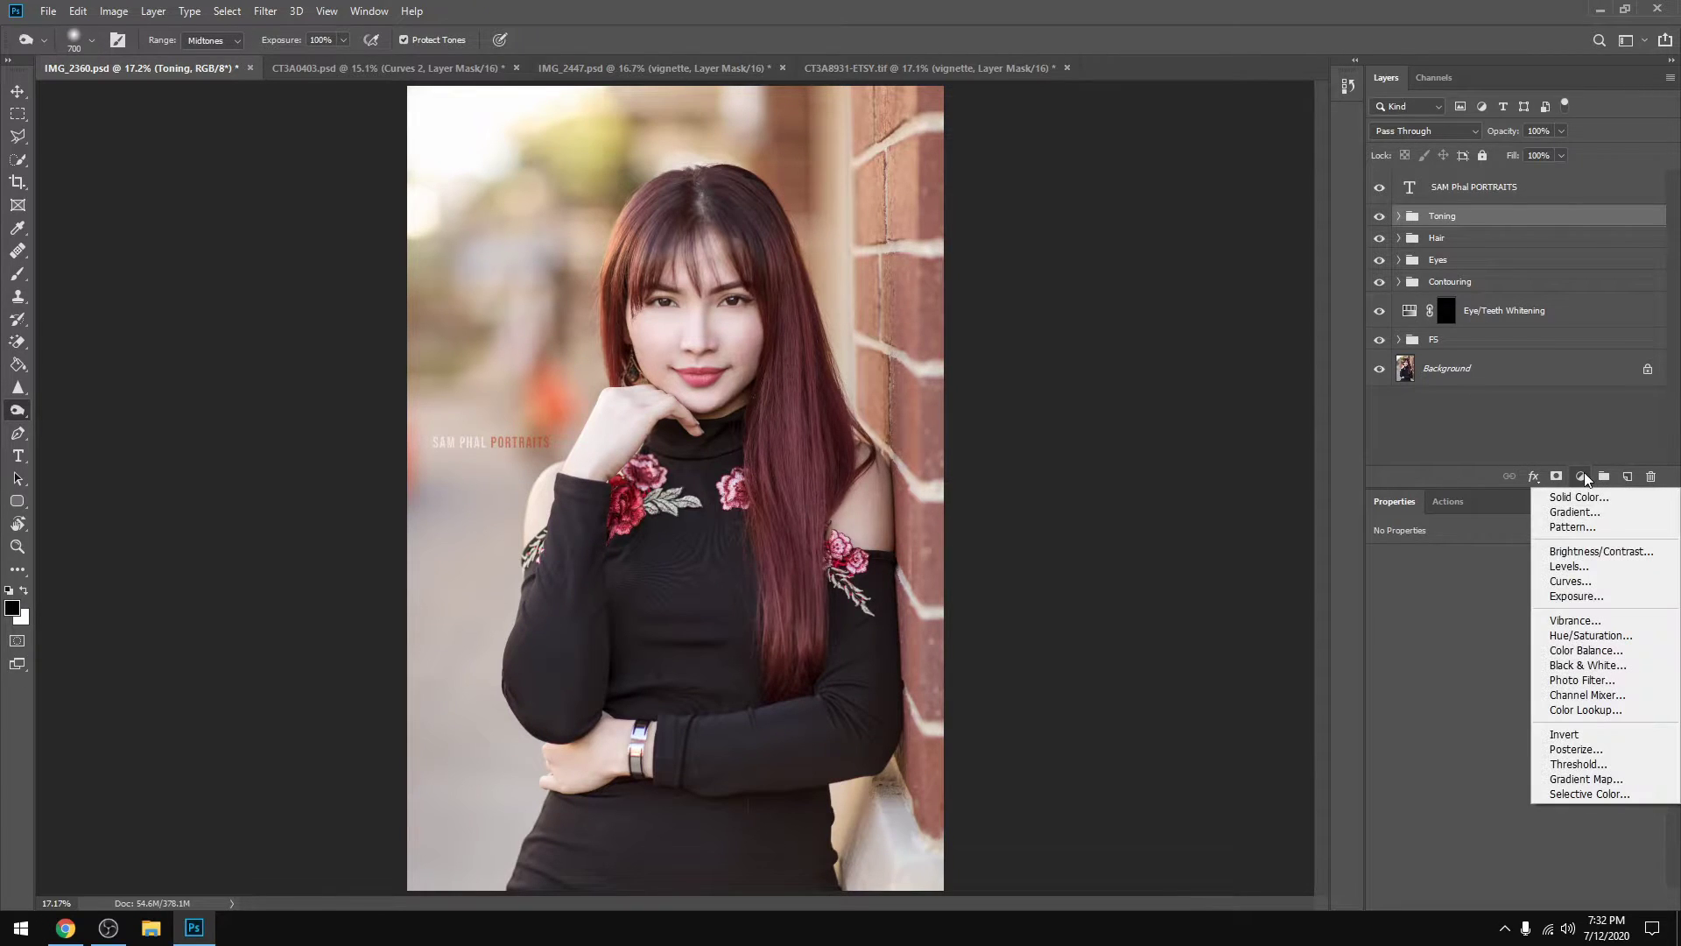
click(1571, 582)
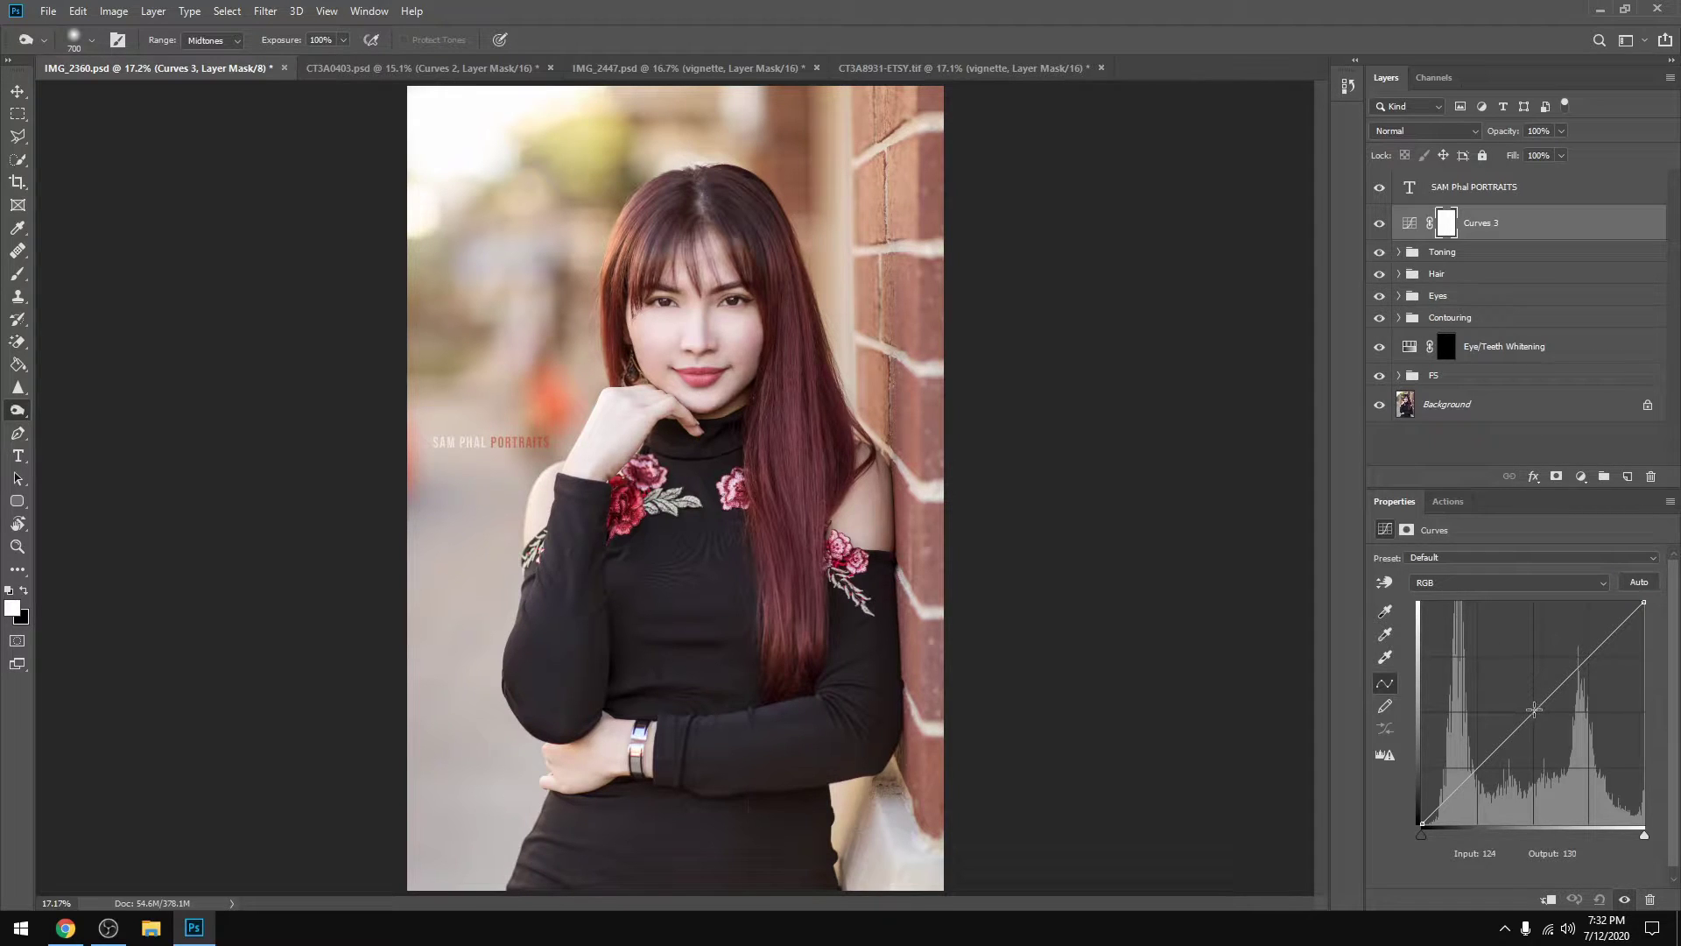
drag(1528, 706, 1533, 747)
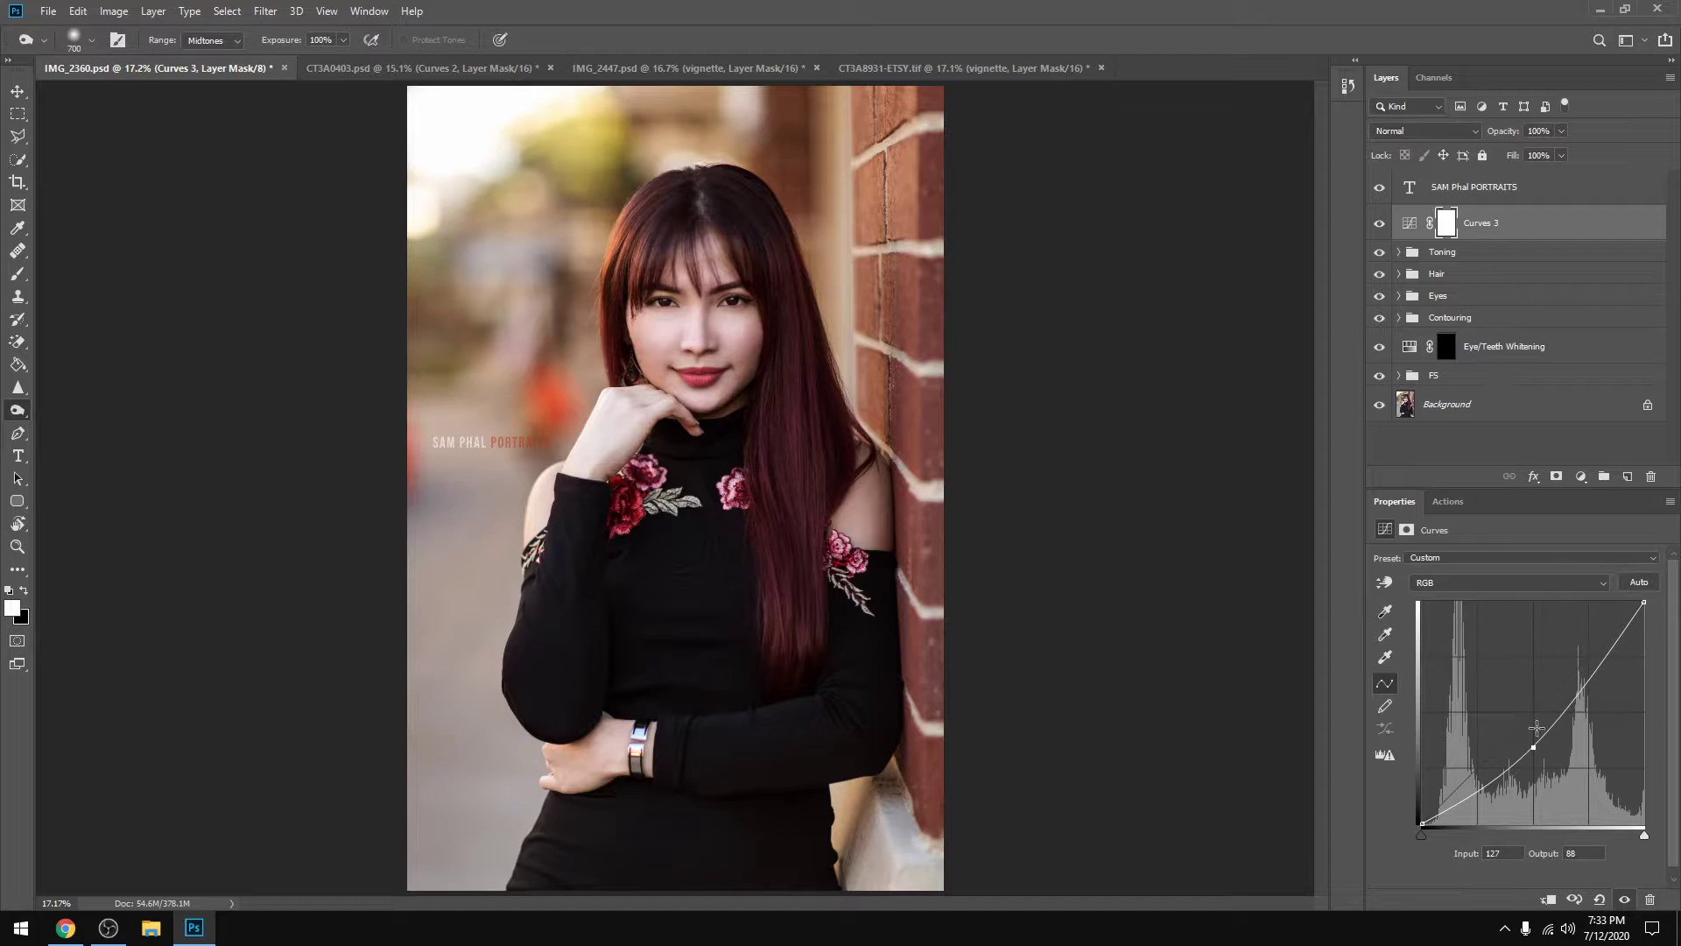
drag(1538, 747, 1406, 734)
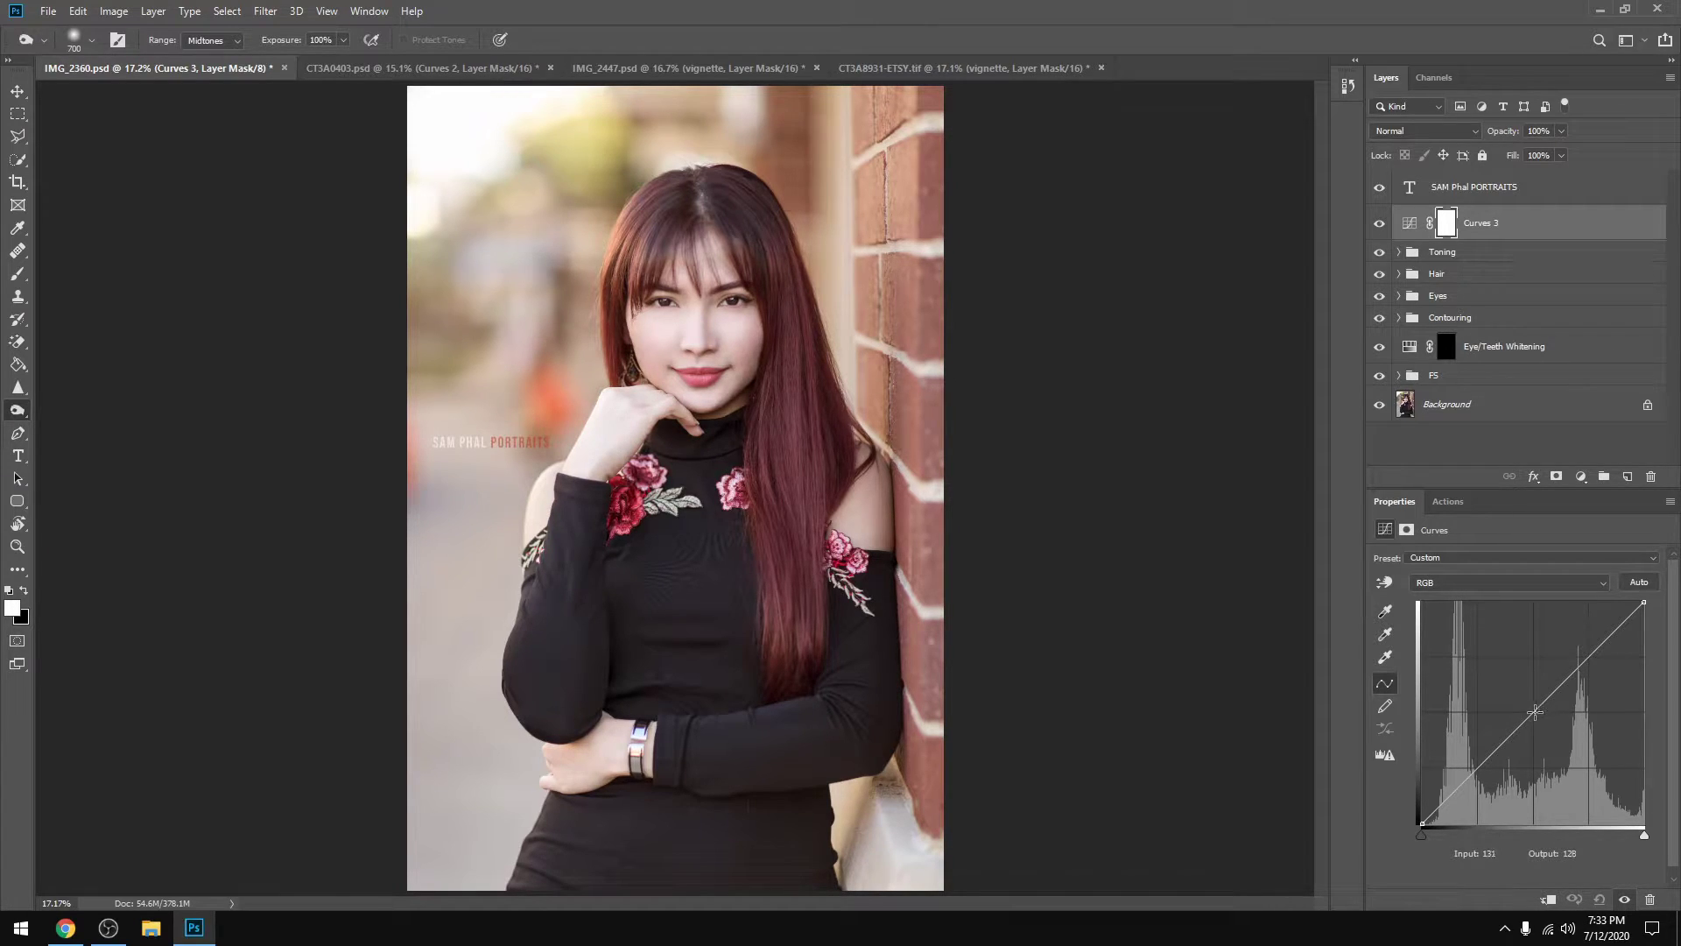
drag(1531, 715, 1562, 743)
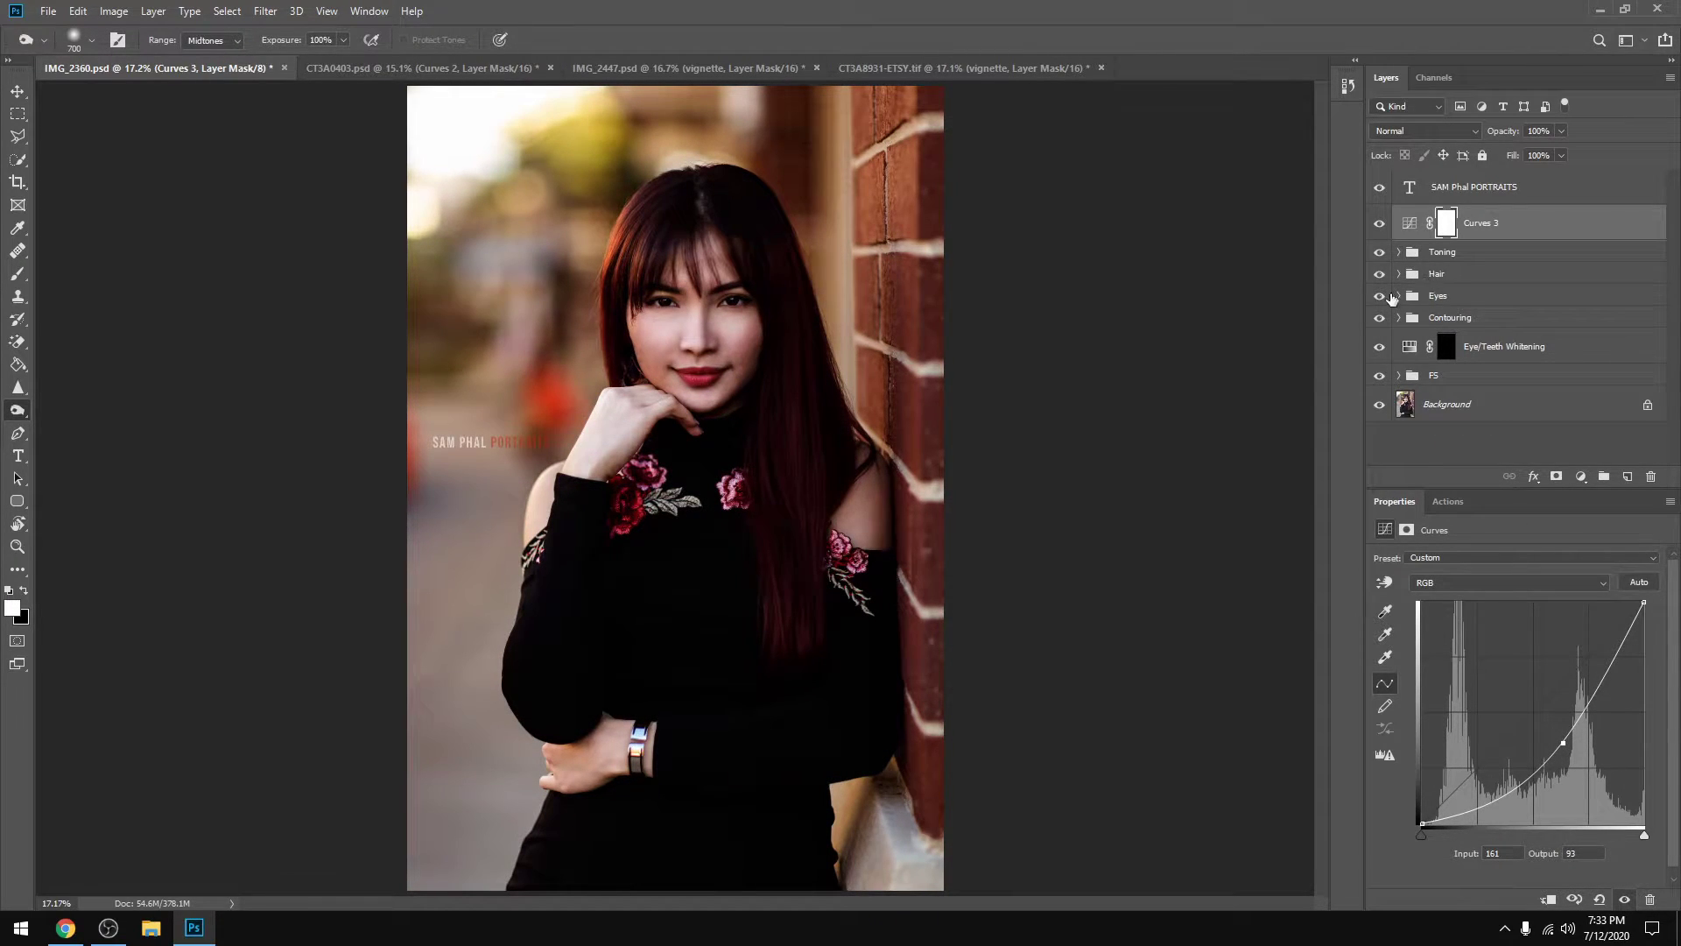
- Fine-tune the curve point of the new Curves layer to input 155, output 97
double_click(1478, 224)
click(1254, 542)
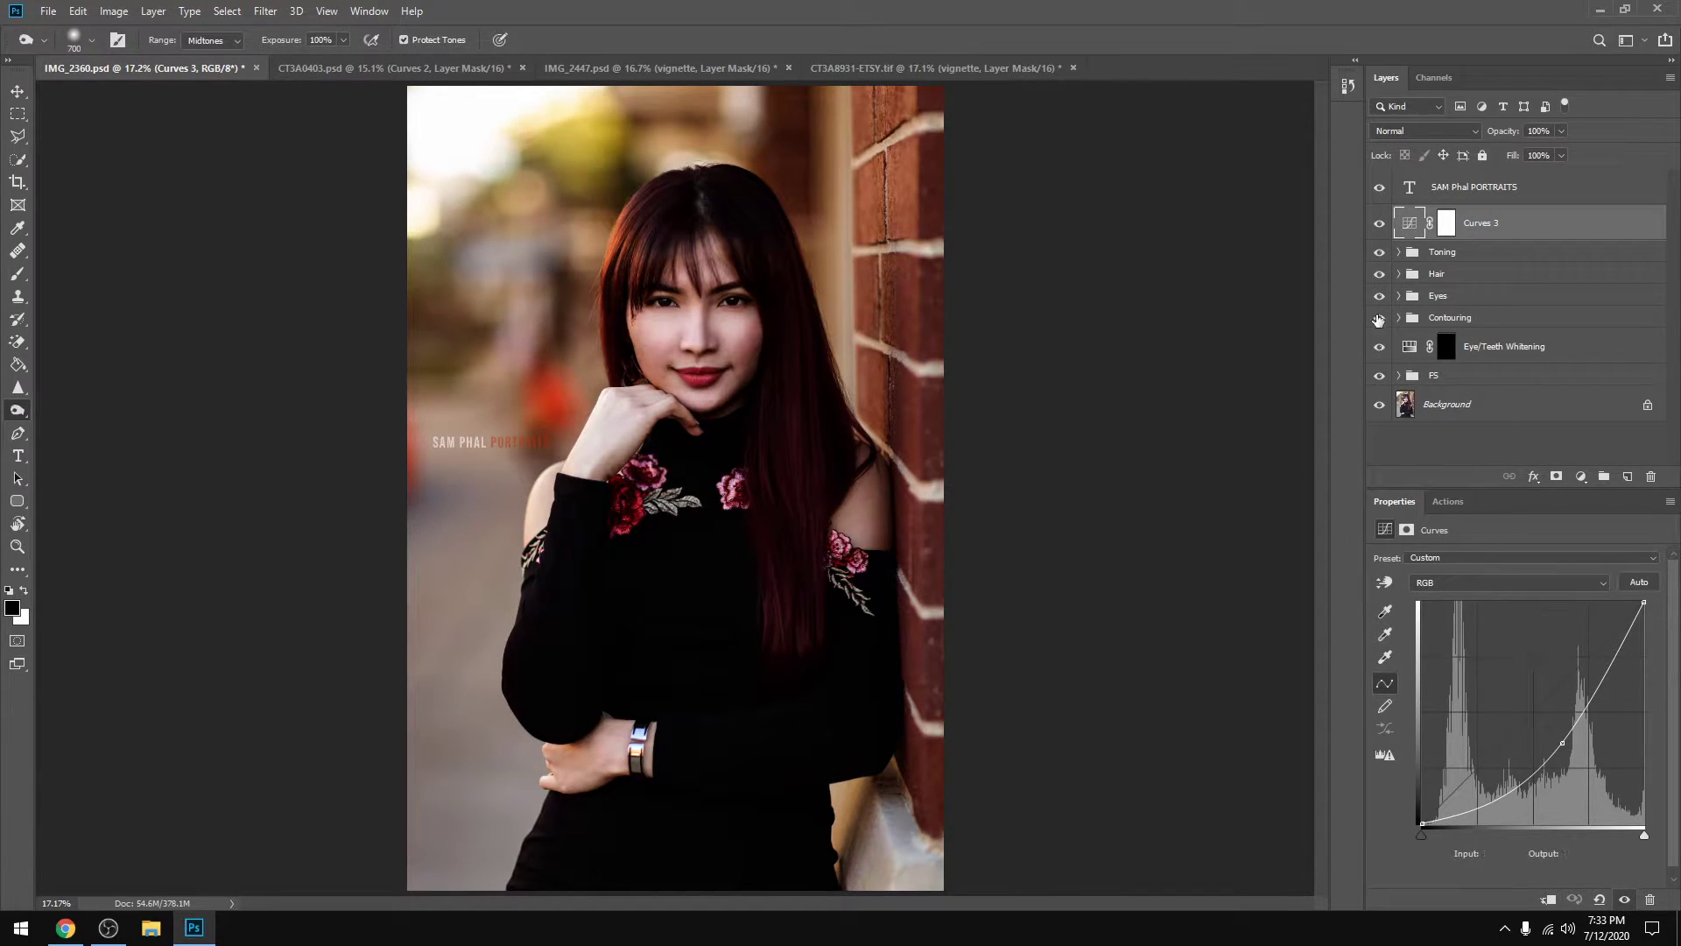
click(1447, 225)
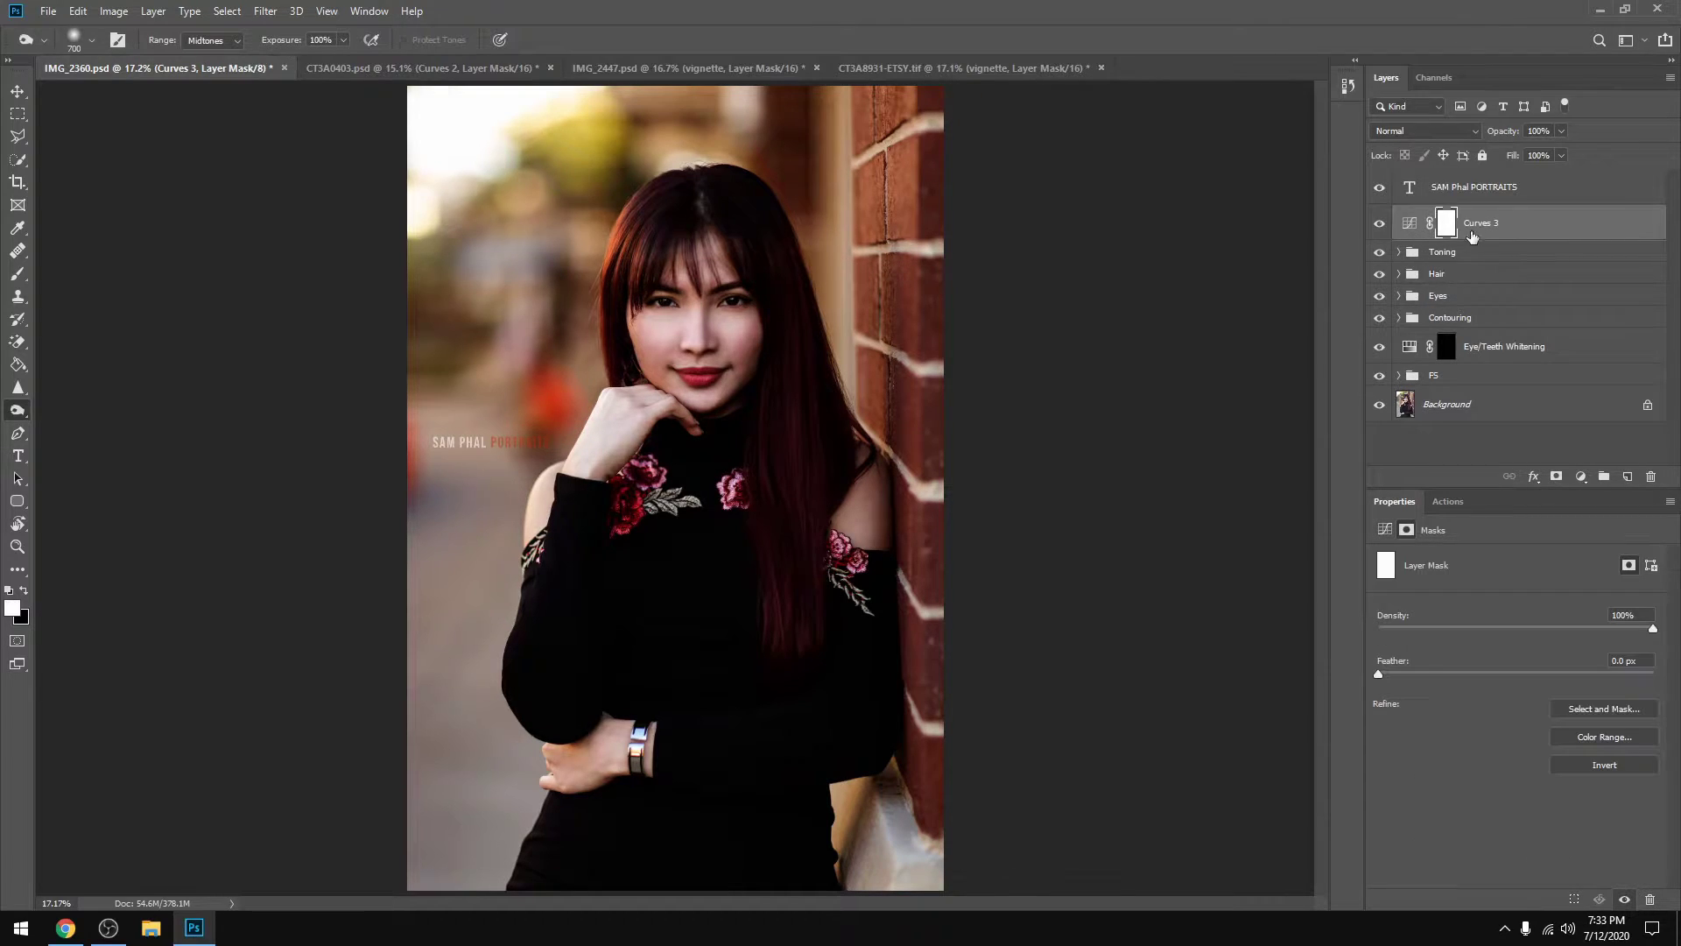
click(1411, 225)
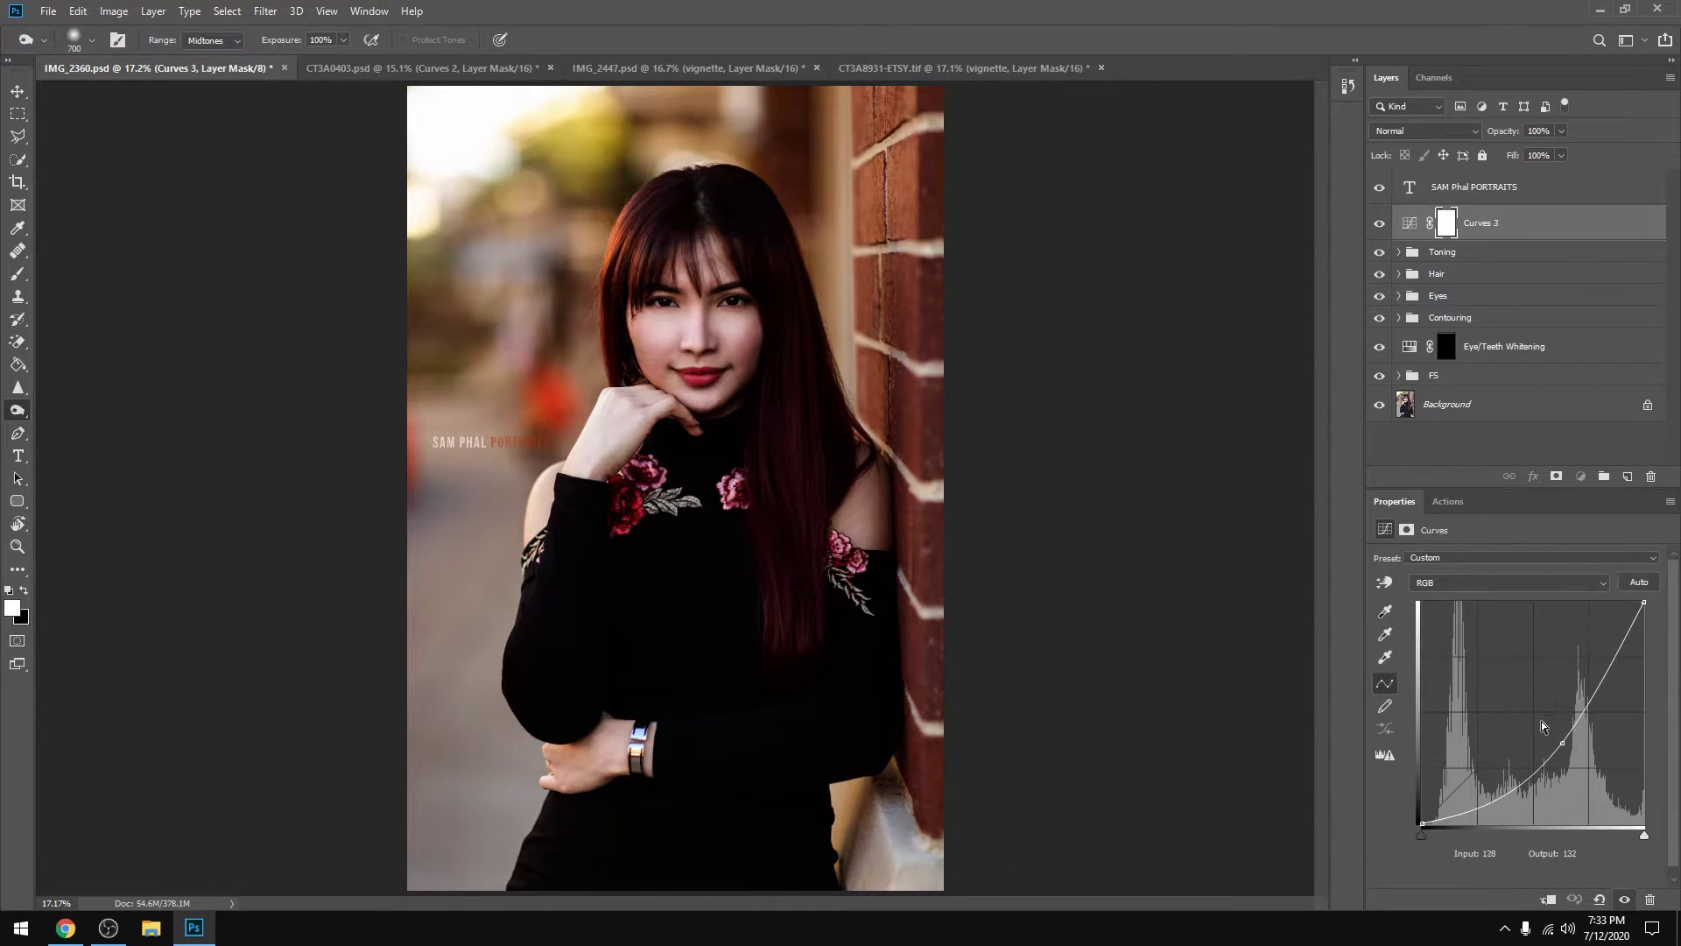
mouse_move(1562, 742)
mouse_down()
mouse_move(1557, 724)
mouse_move(1559, 739)
mouse_up()
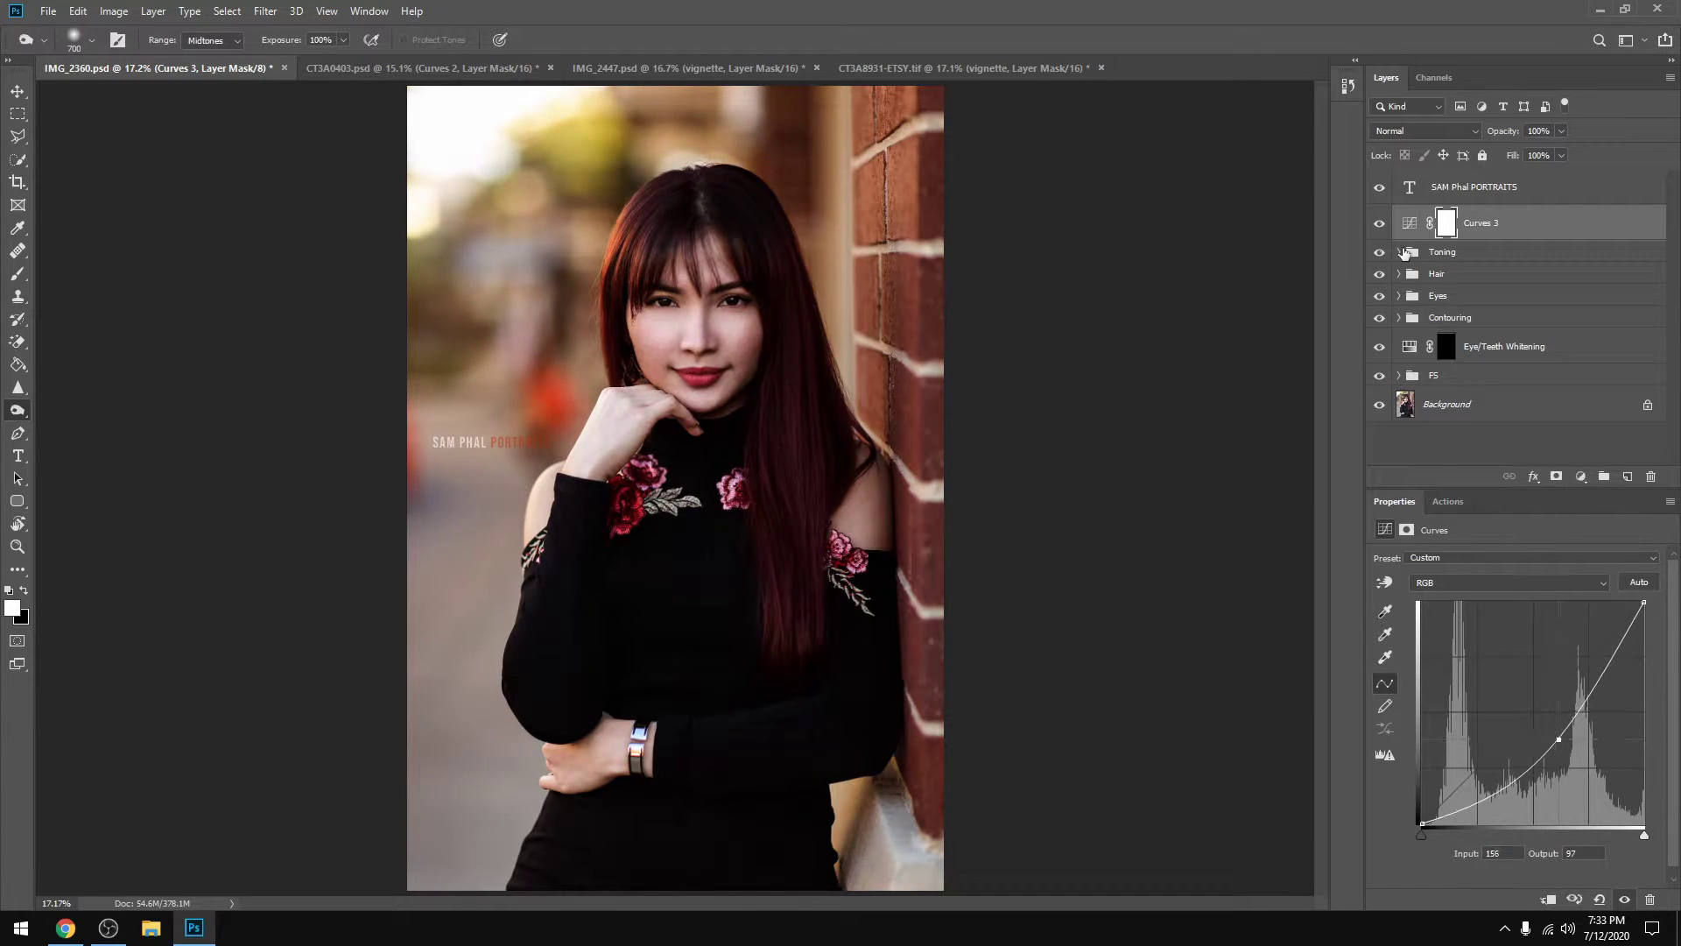
- Invert the Curves layer's mask to black to hide the darkening effect
click(1442, 226)
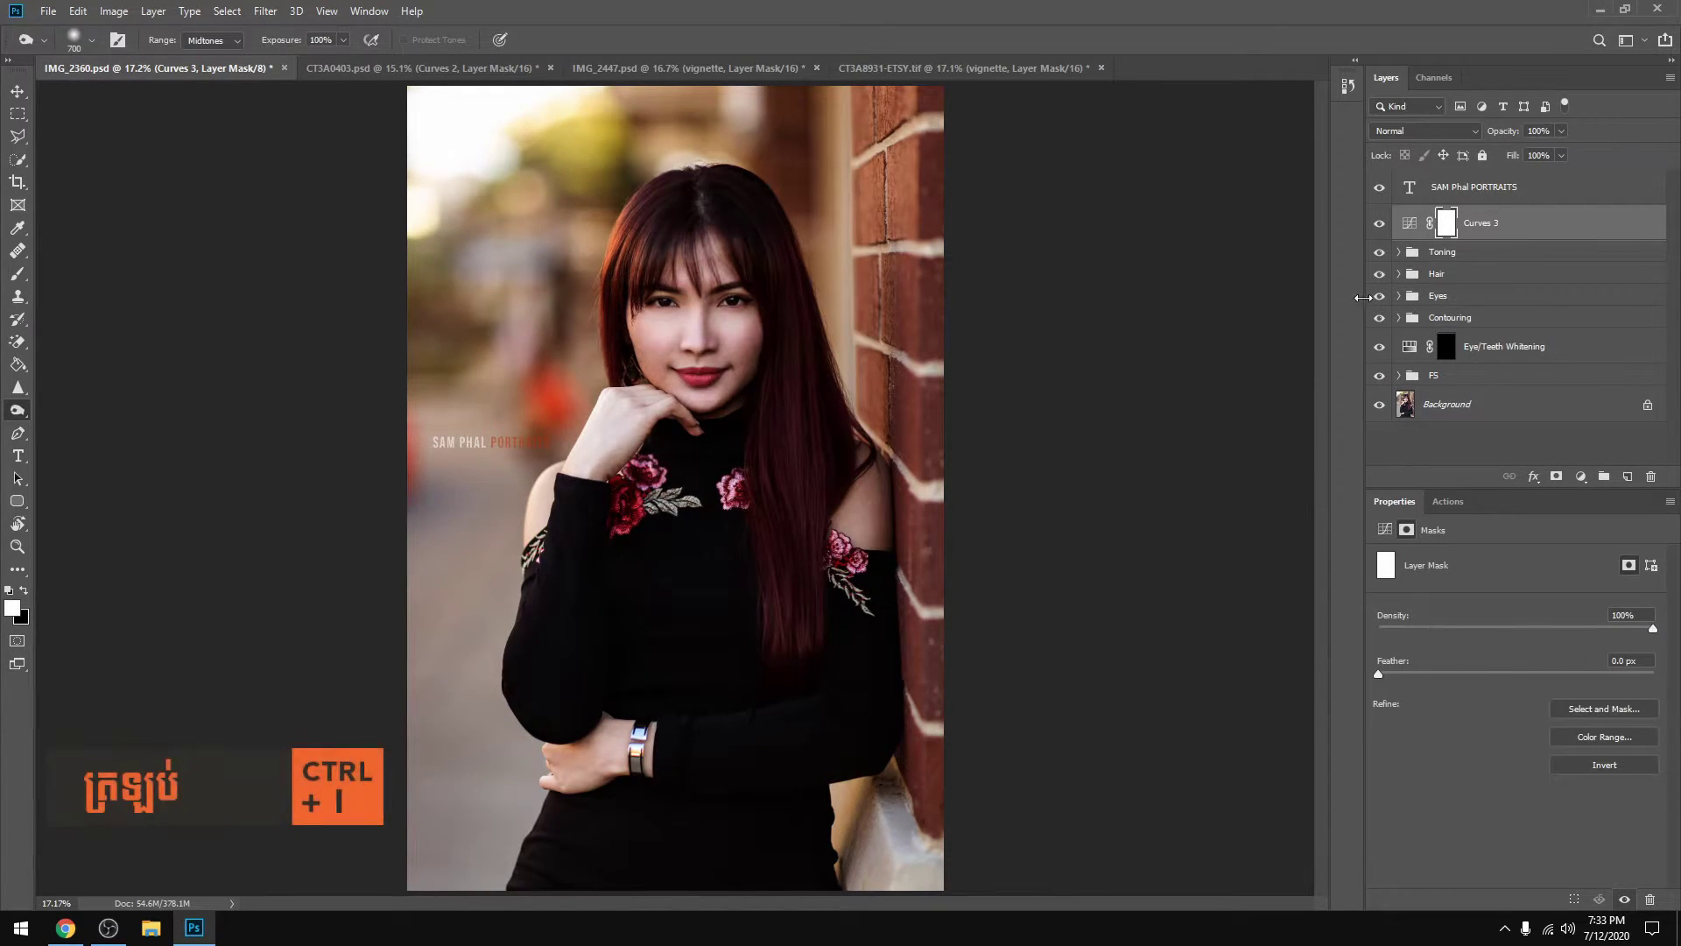
key(ctrl+i)
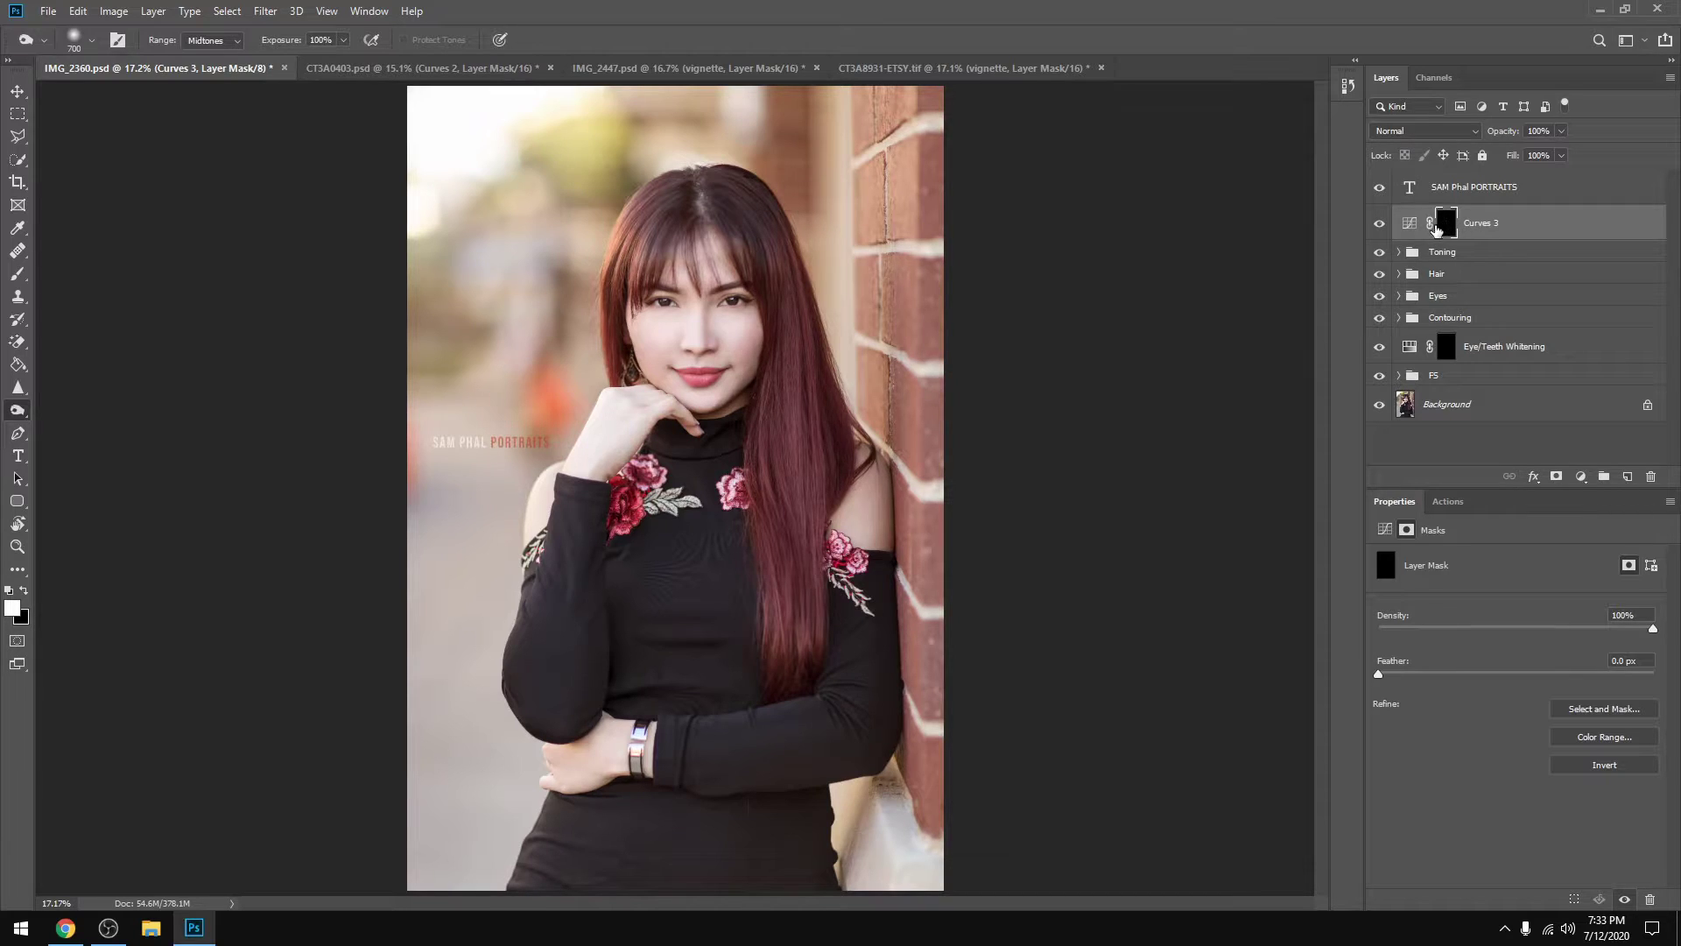
key(ctrl+i)
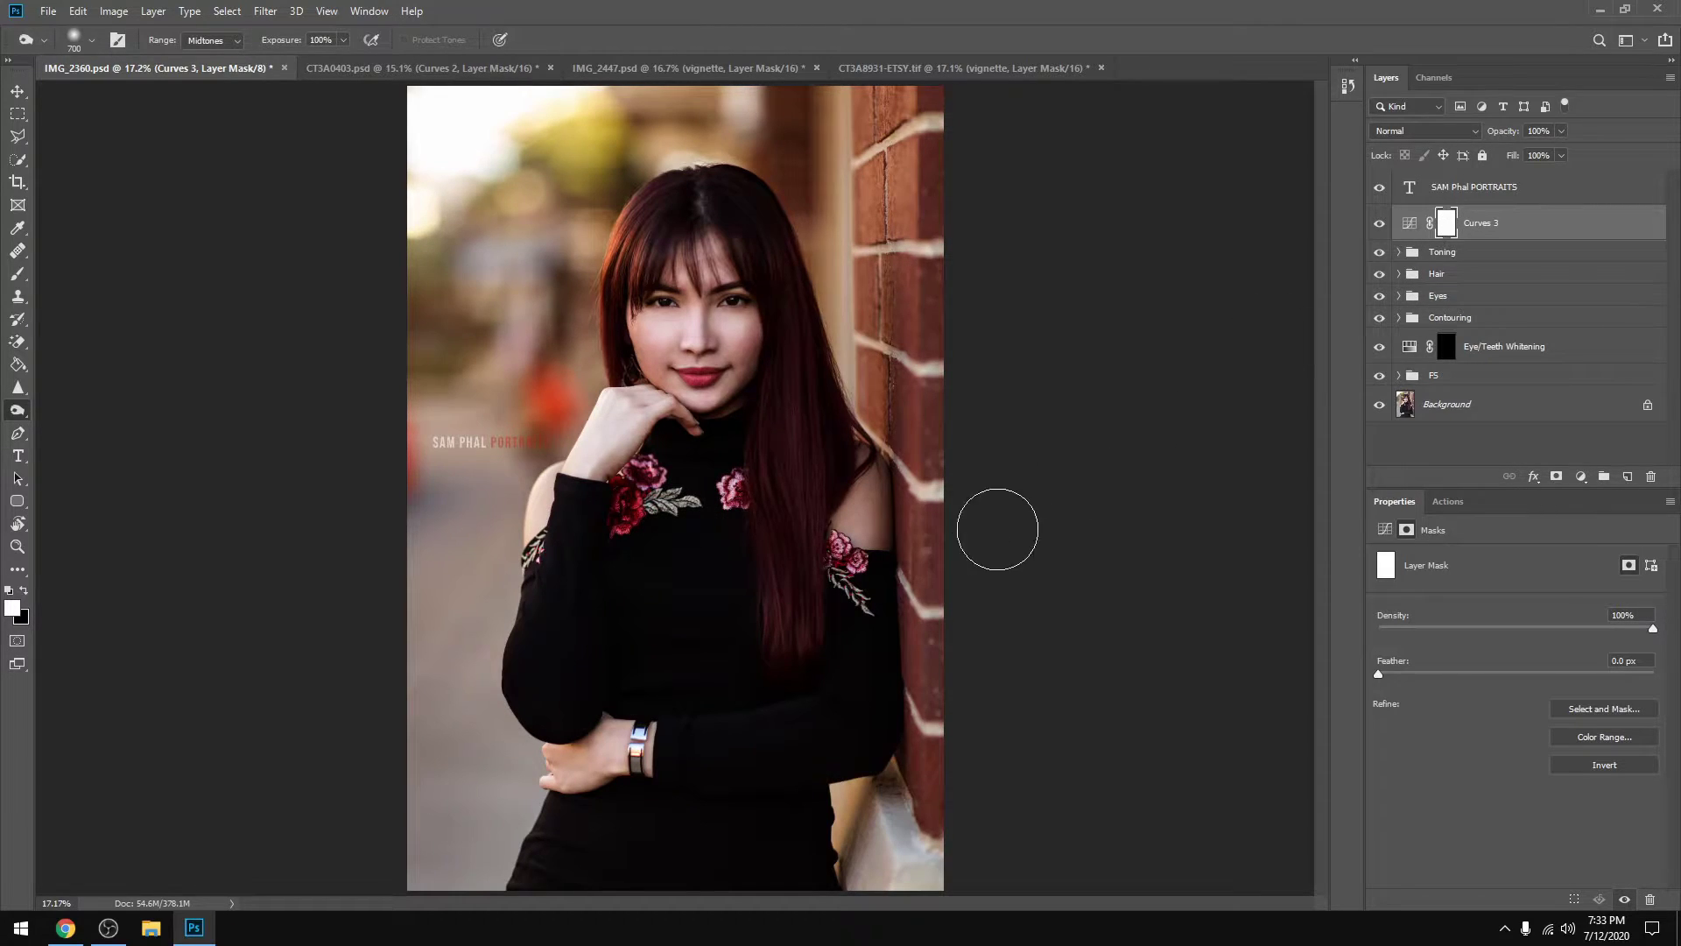
click(1419, 220)
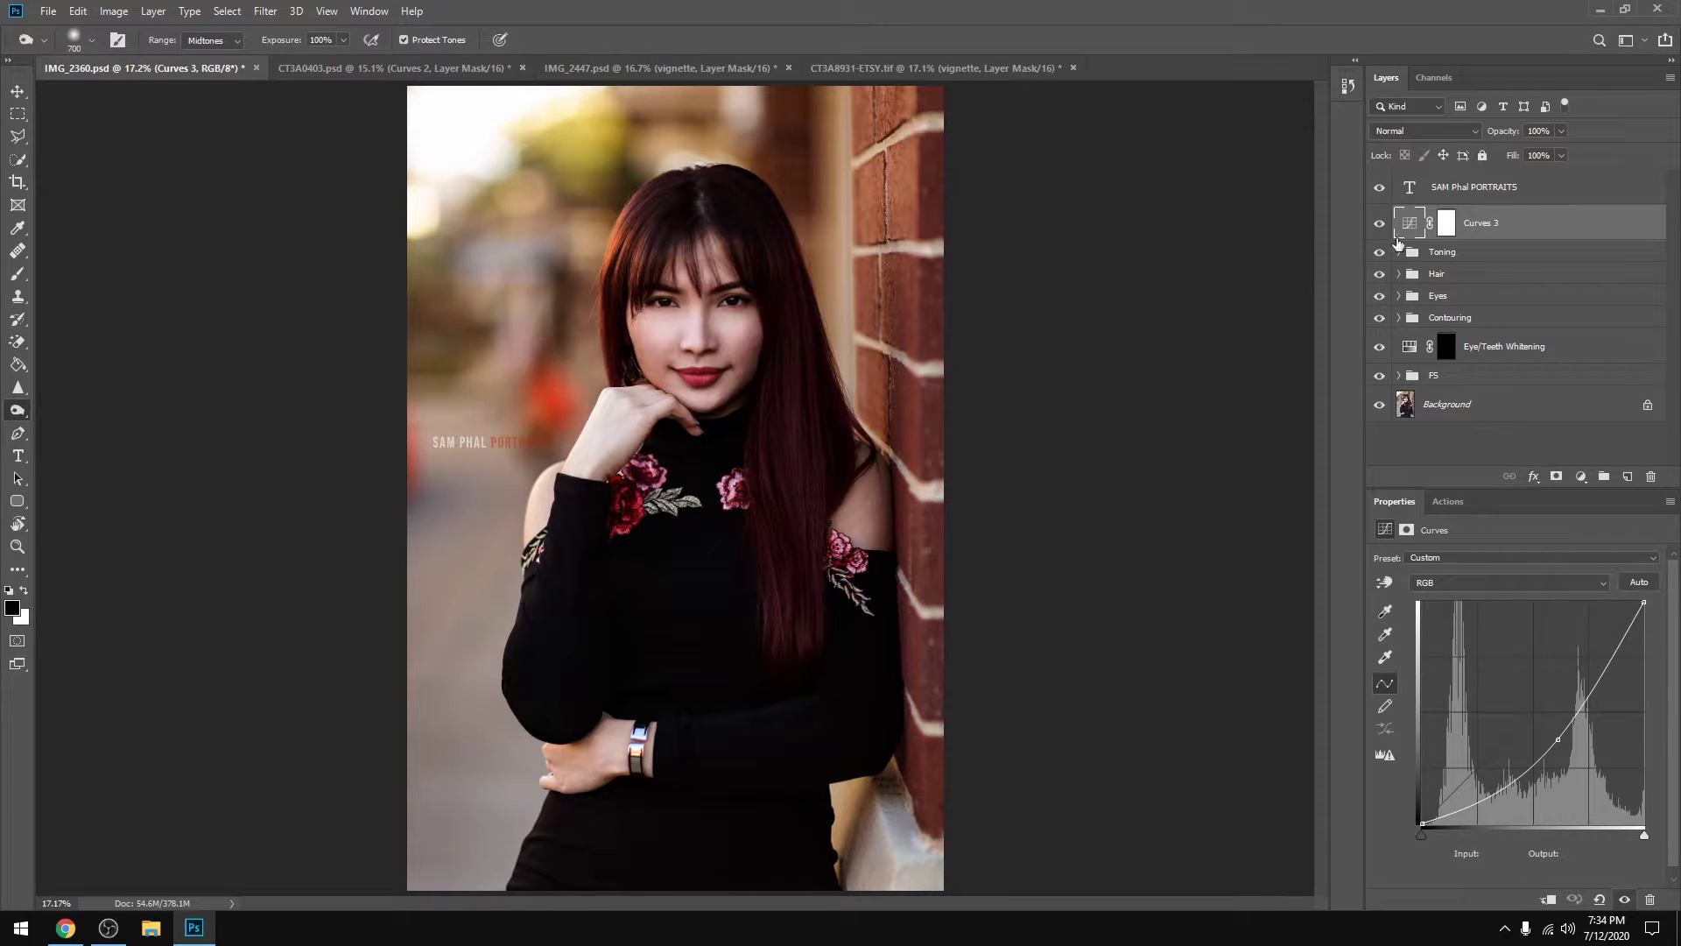
click(1446, 226)
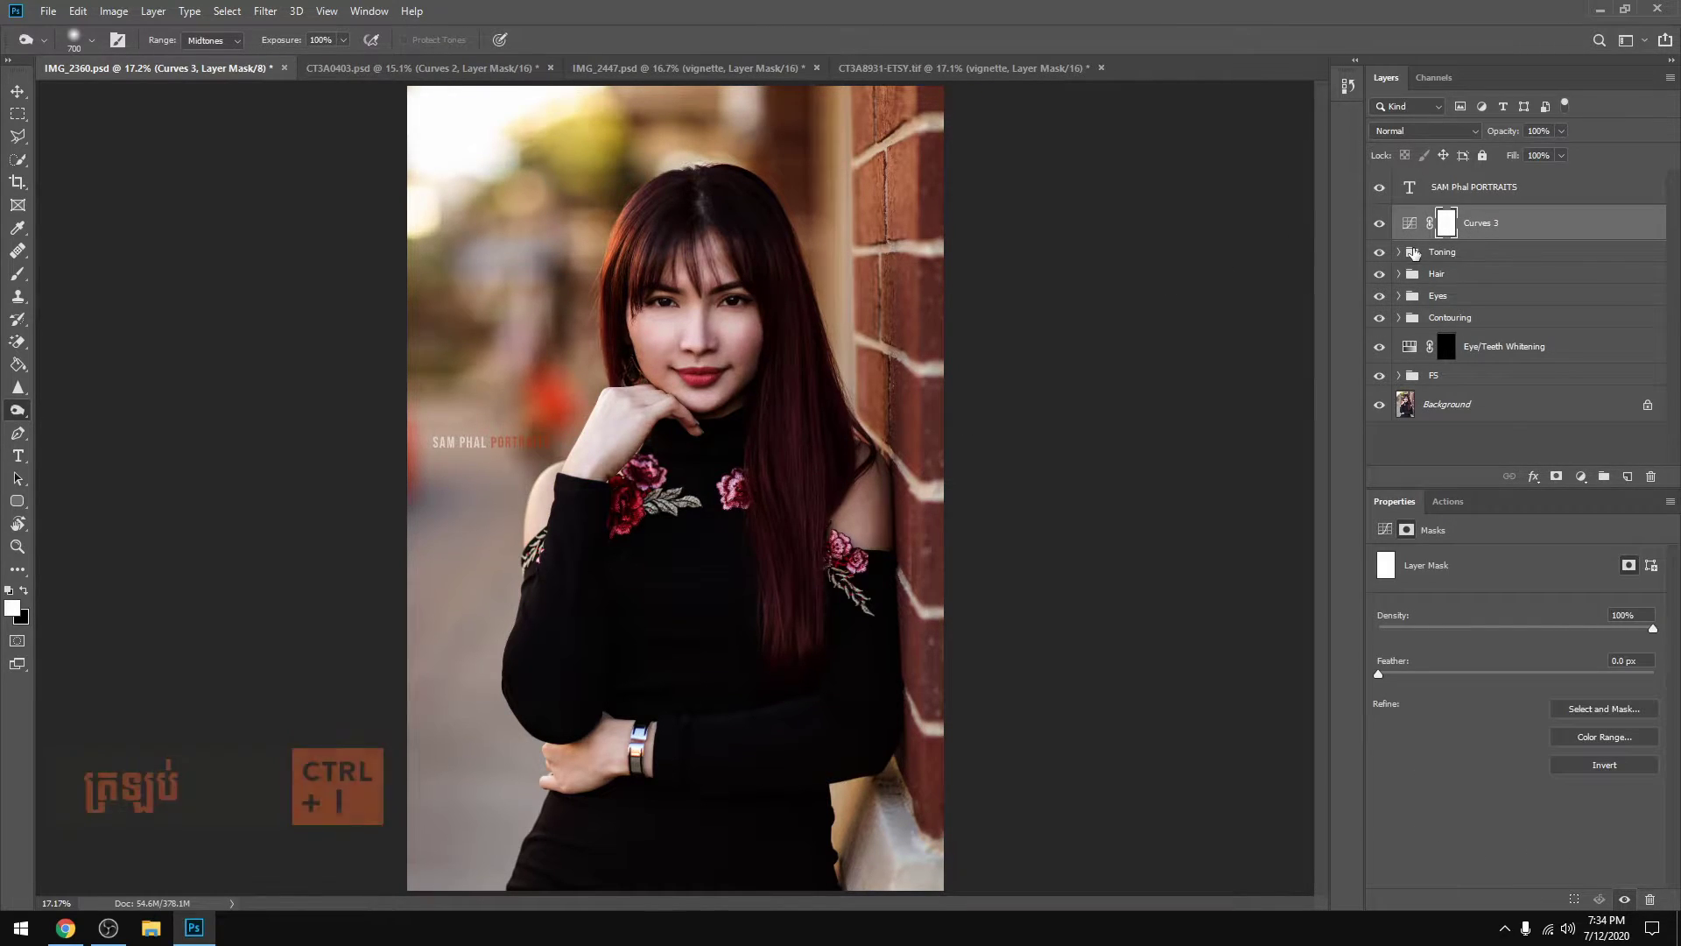
key(ctrl+i)
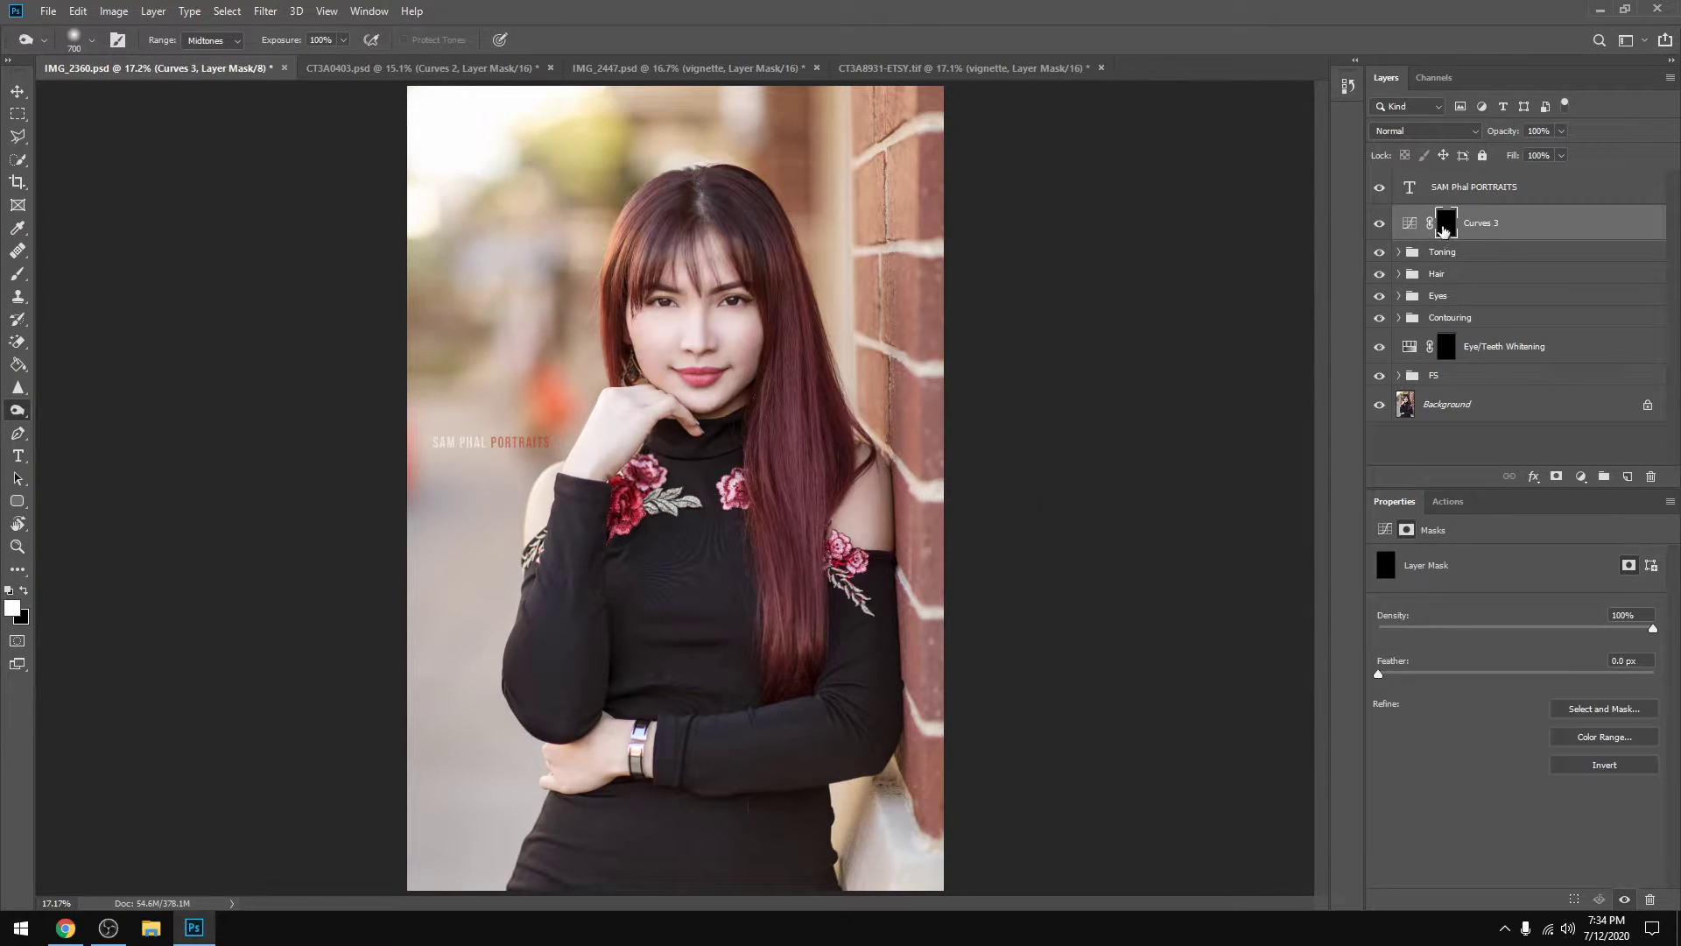
- Enlarge the Burn tool's brush to 1200 and set the background color to white (ffffff)
key(bracketright)
key(bracketright)
key(bracketright)
key(bracketright)
key(bracketright)
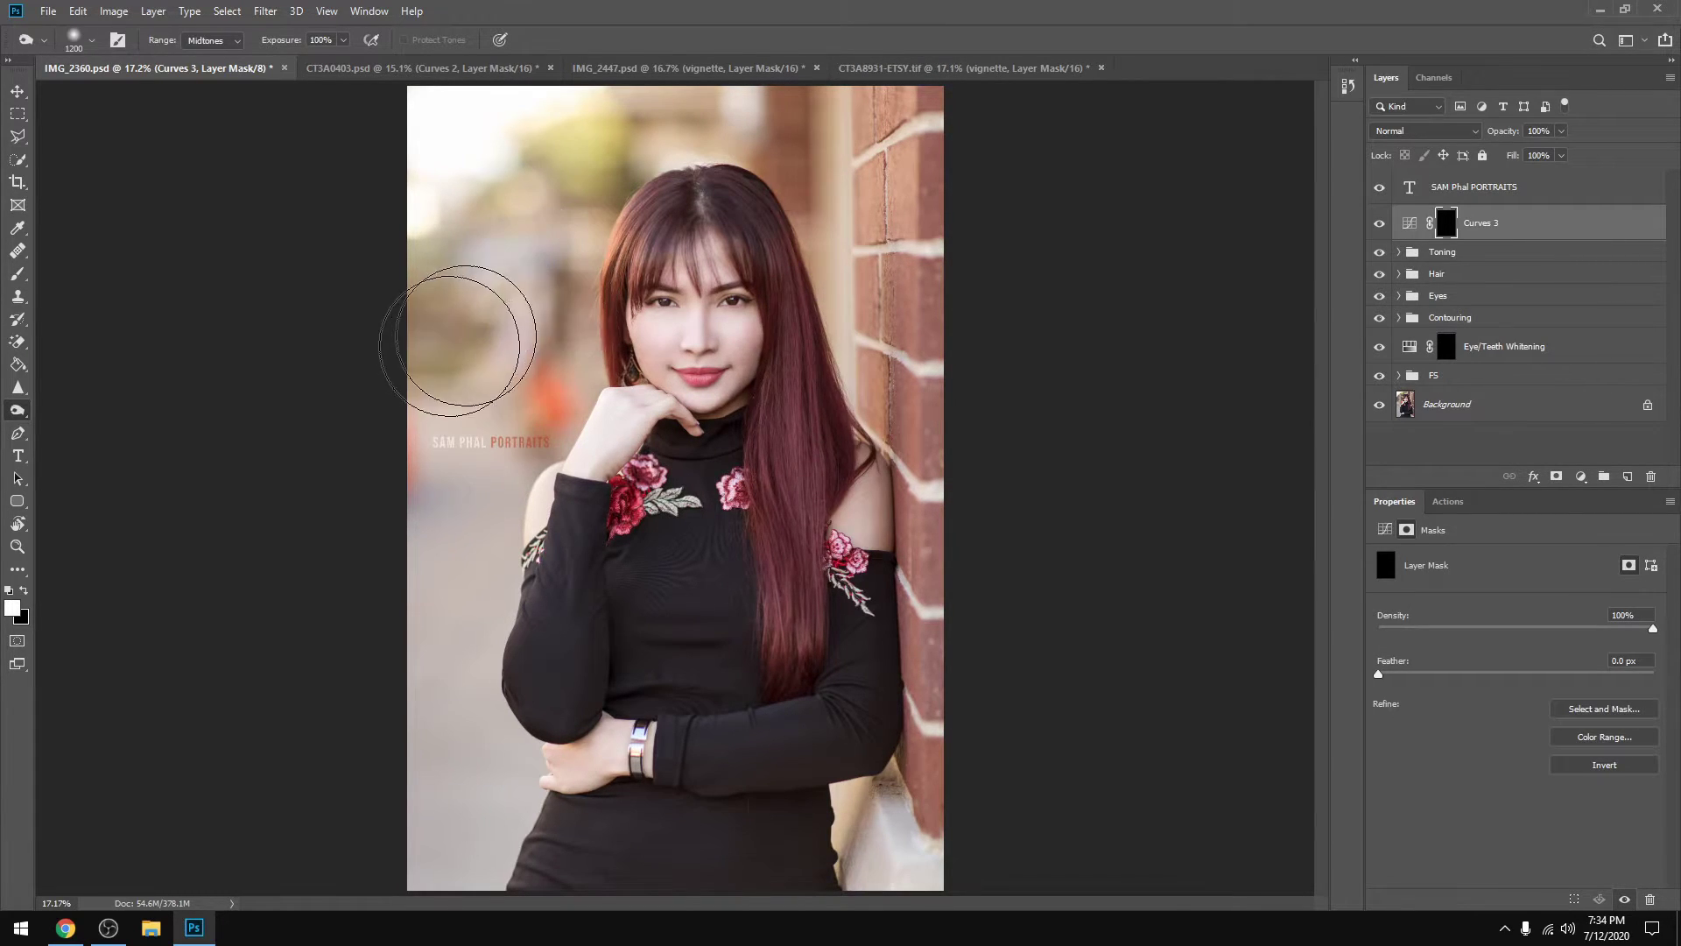
click(18, 618)
text(ffffff)
click(1451, 432)
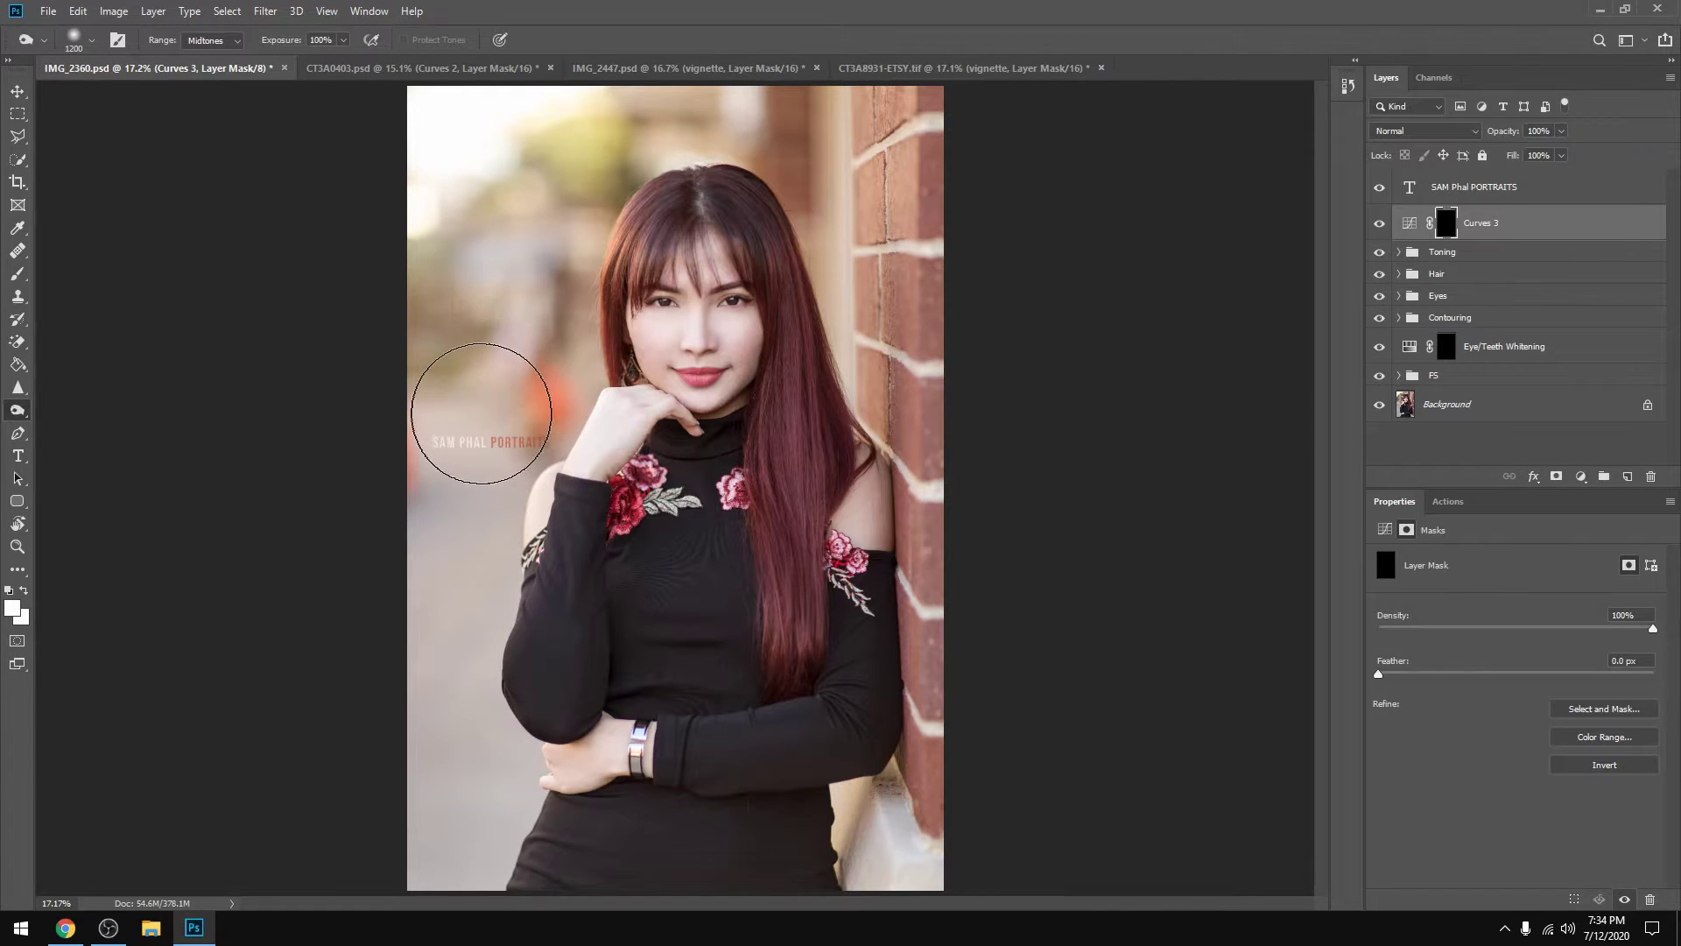
- Paint white on the Curves layer's mask with a size 1400 brush over the blurred background and the brick wall
key(b)
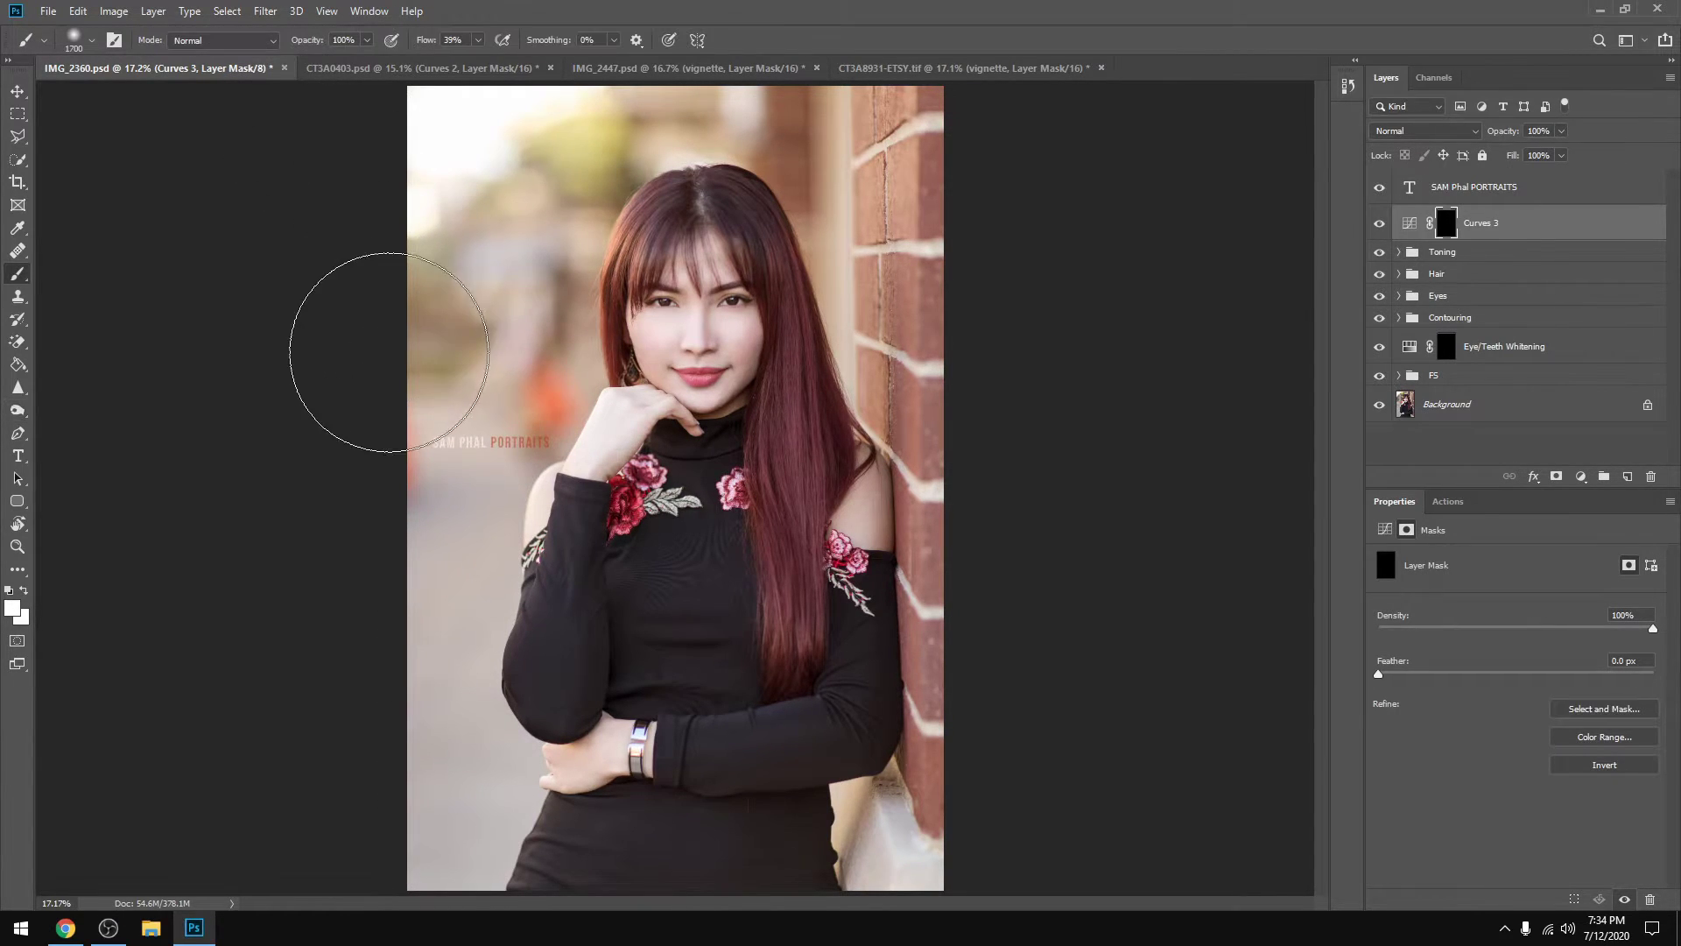
key(bracketleft)
key(bracketleft)
key(bracketleft)
mouse_move(469, 289)
mouse_down()
mouse_move(465, 687)
mouse_move(464, 338)
mouse_move(477, 619)
mouse_move(455, 788)
mouse_up()
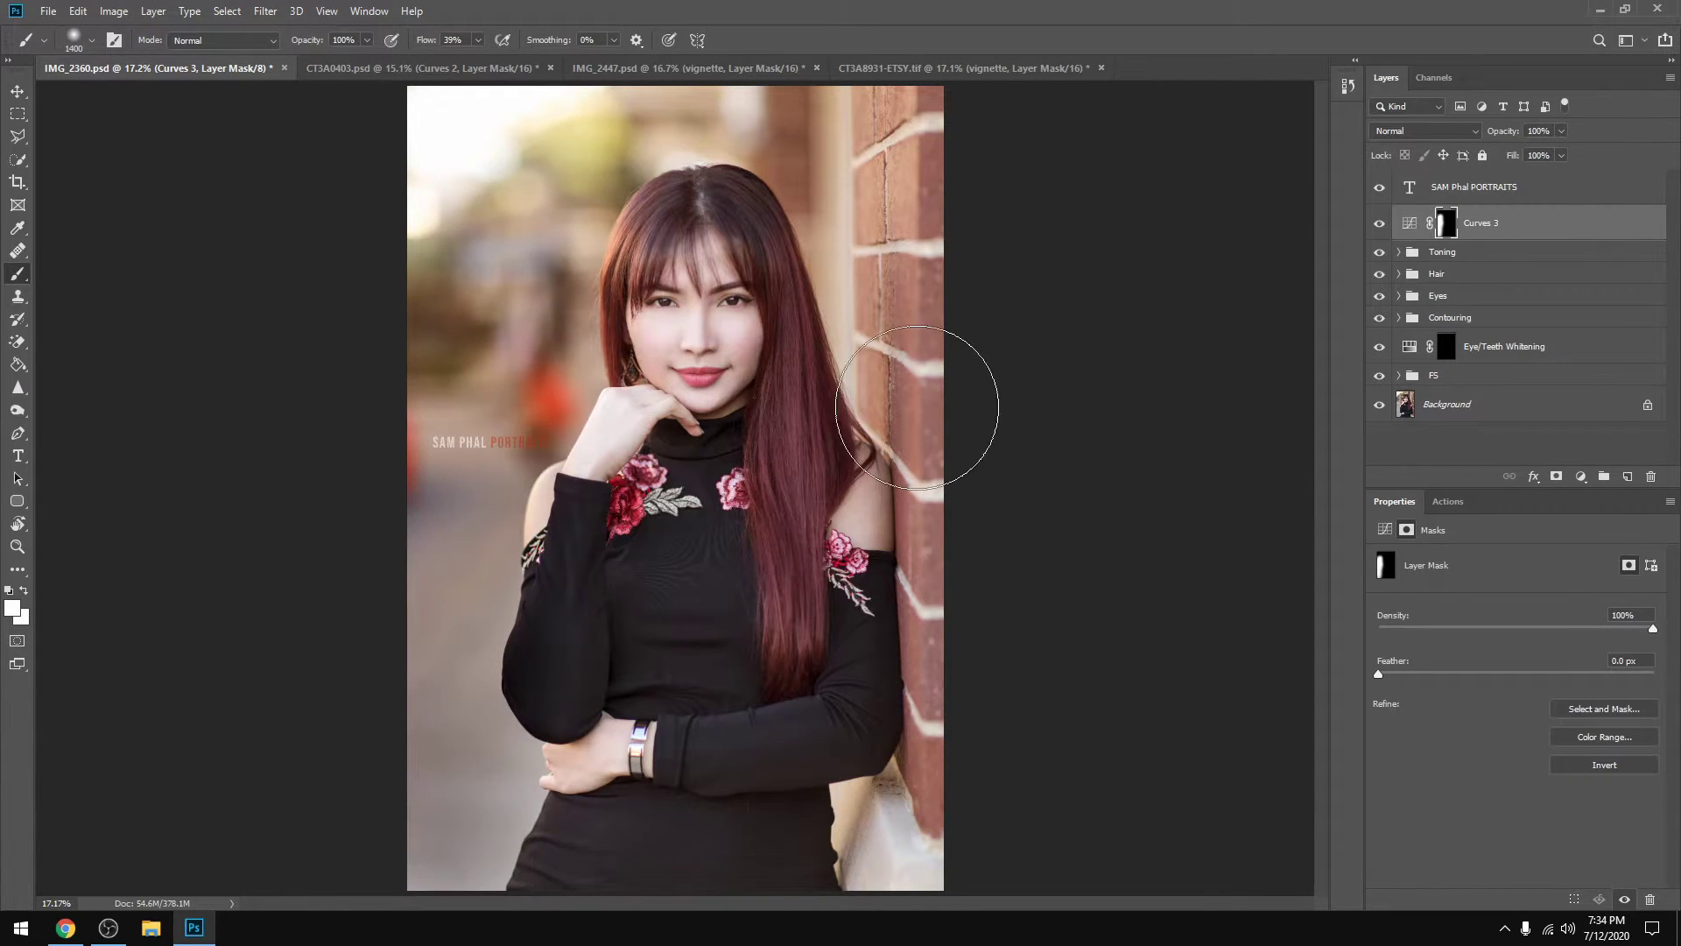
mouse_move(926, 93)
mouse_down()
mouse_move(826, 775)
mouse_move(875, 840)
mouse_up()
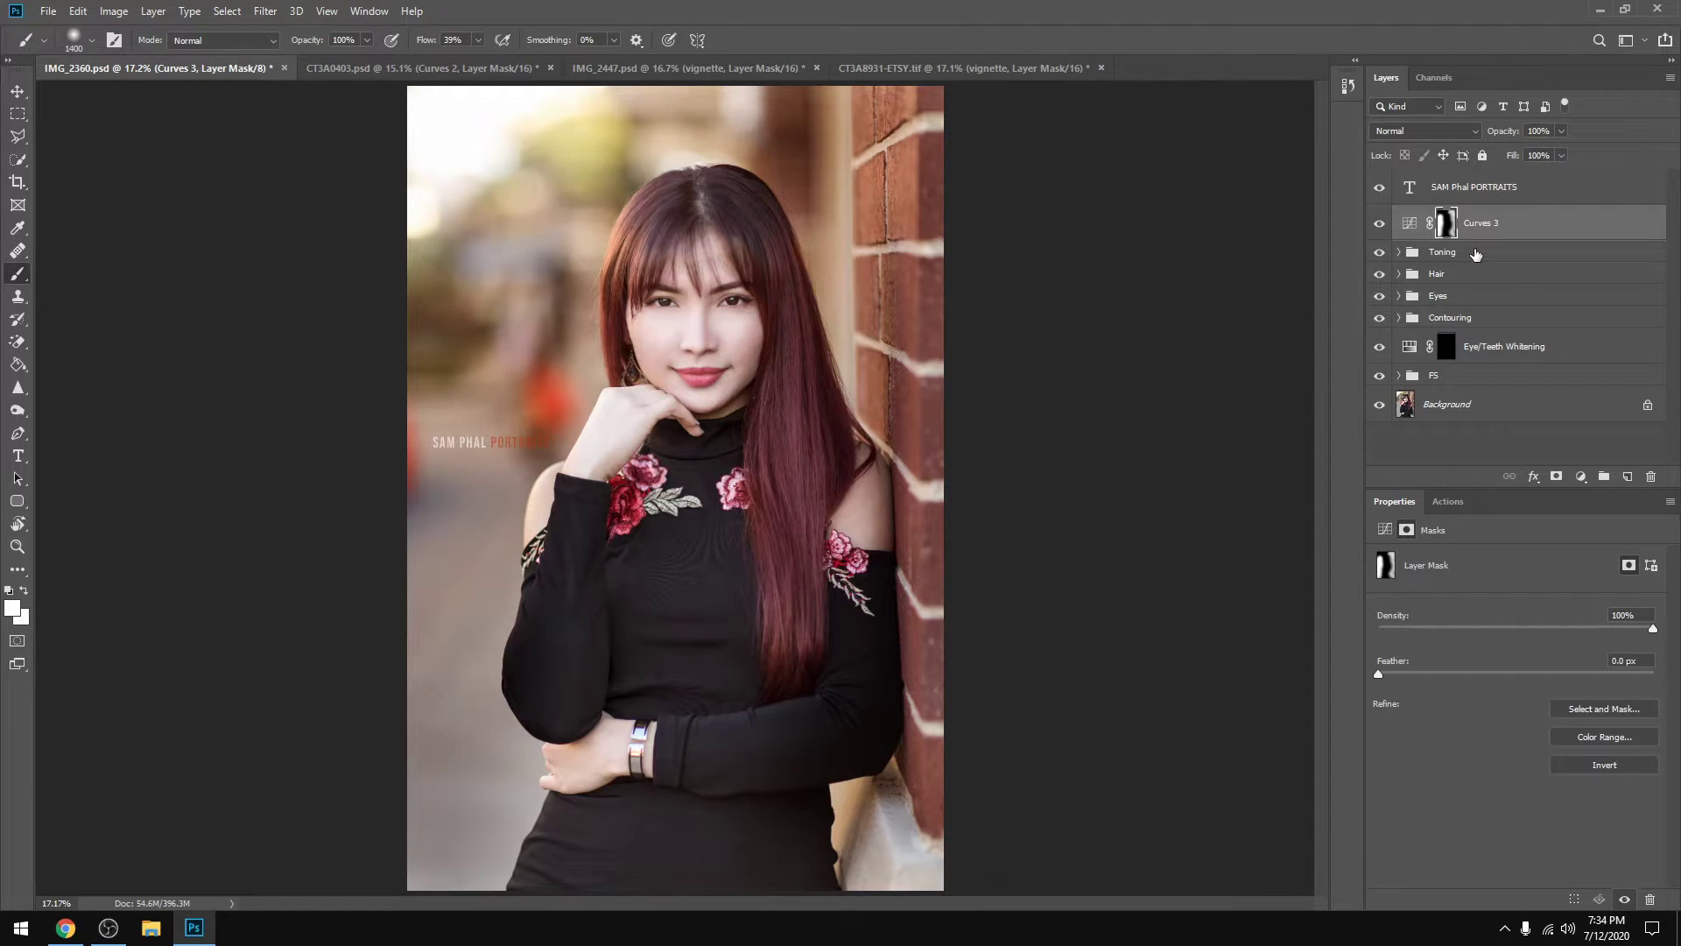
- Reset the Curves layer's mask to solid black and rename the layer "vignette"
key(alt+BackSpace)
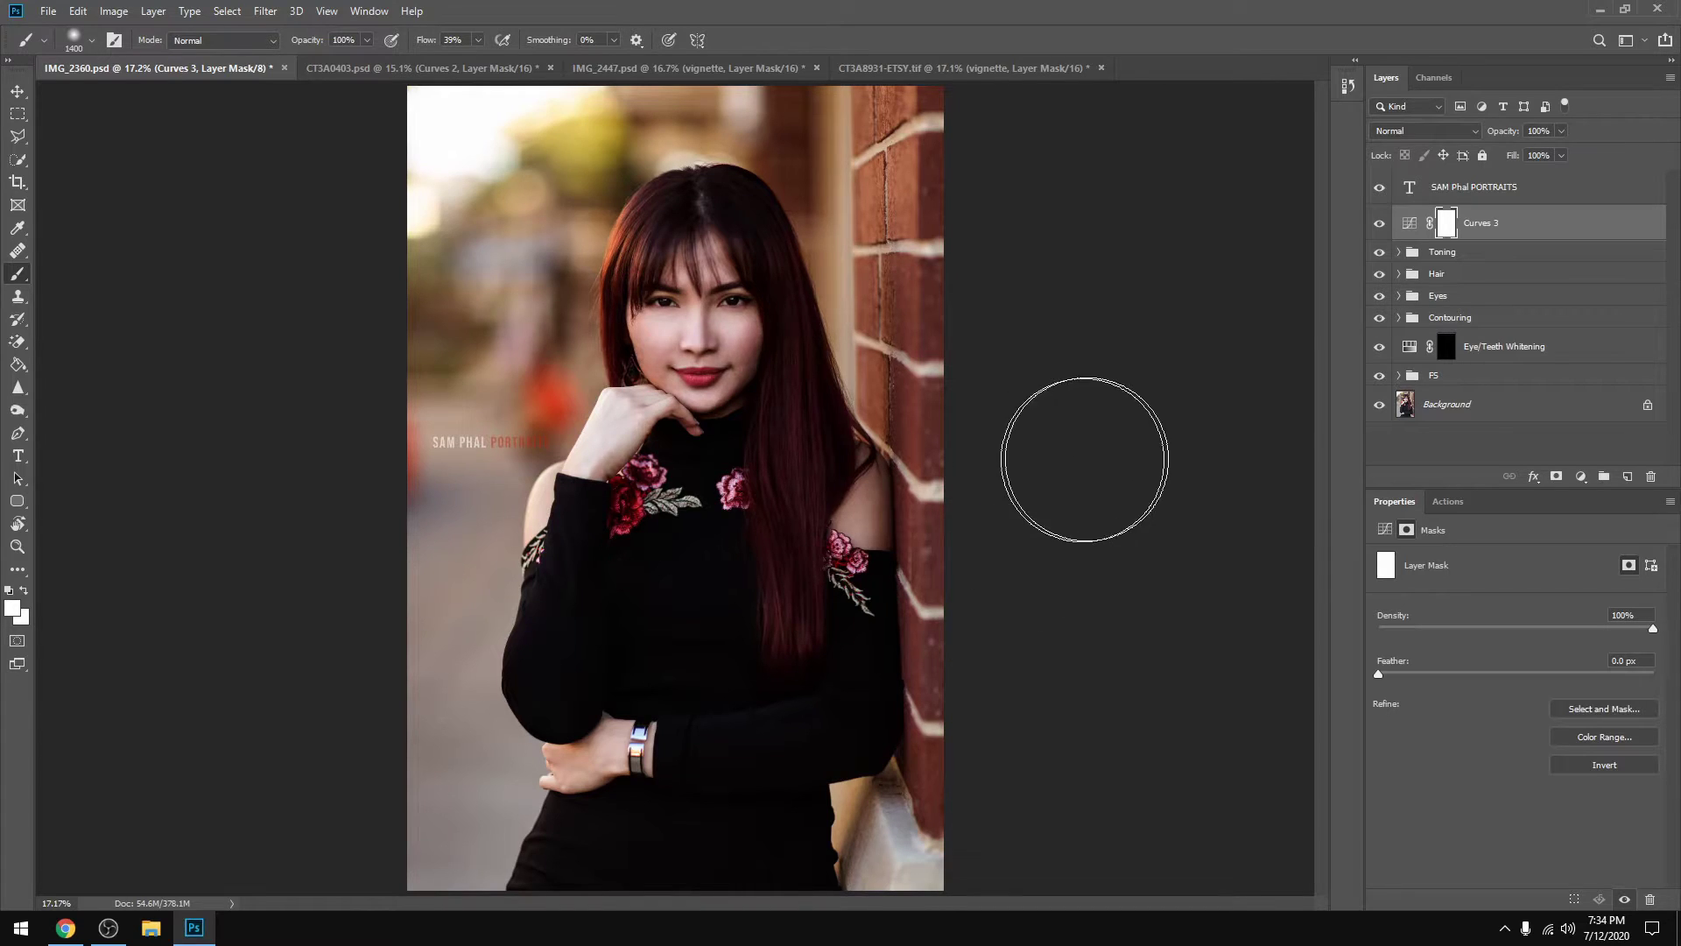
key(ctrl+i)
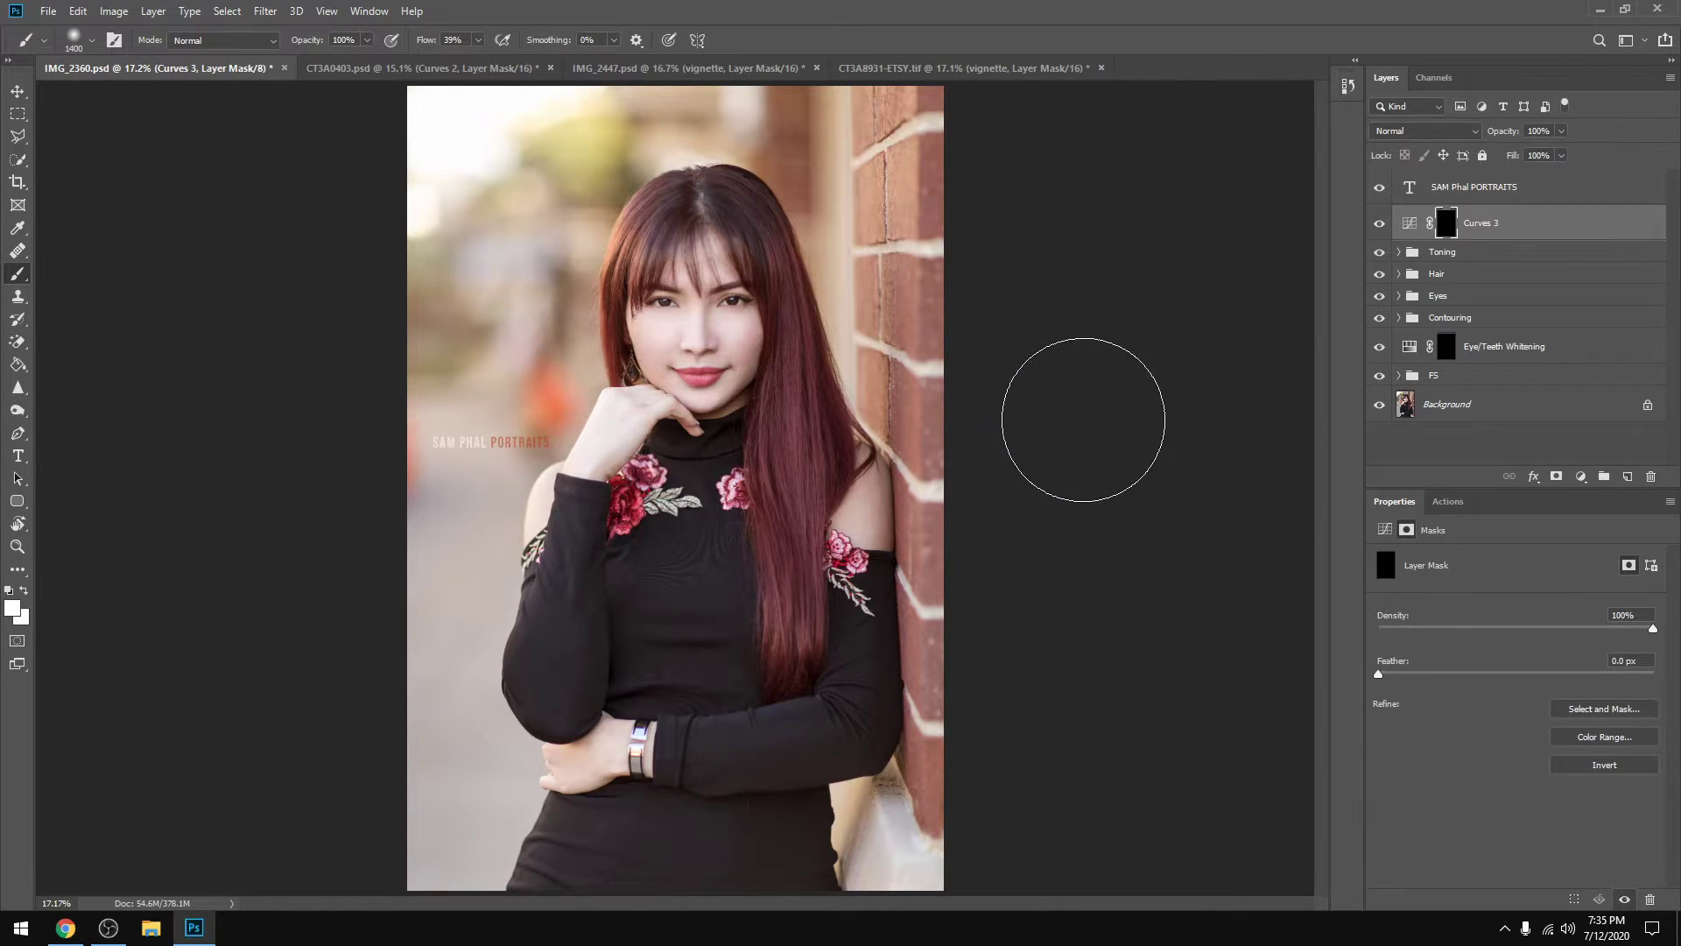
double_click(1479, 224)
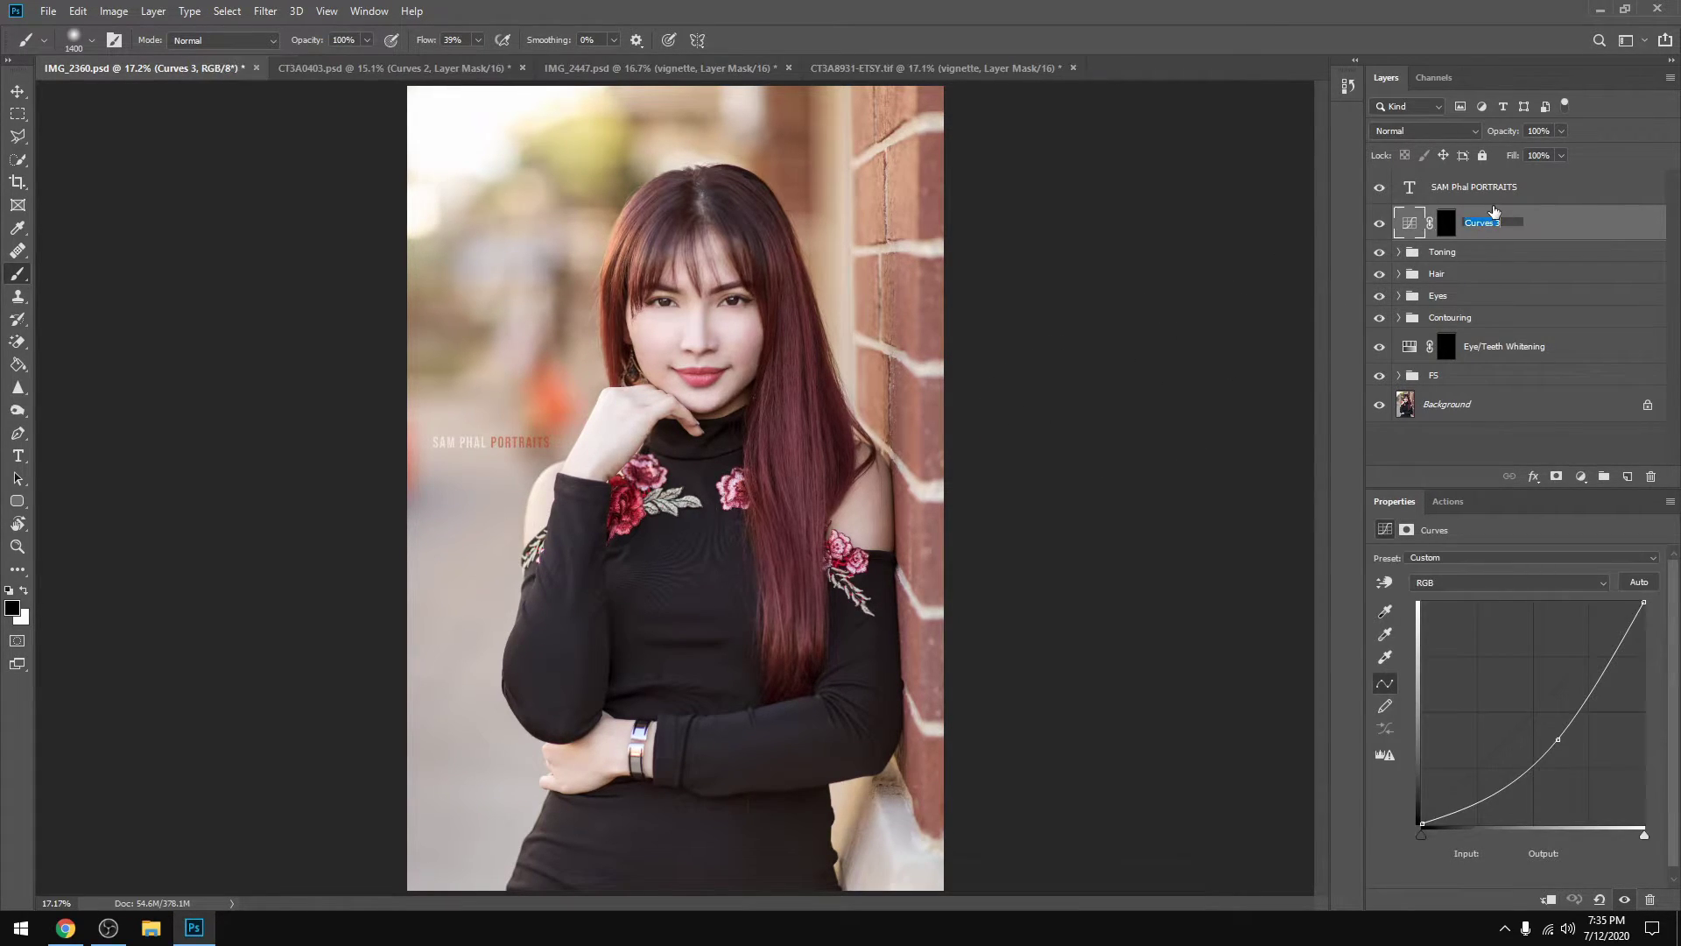
text(vignette)
key(Return)
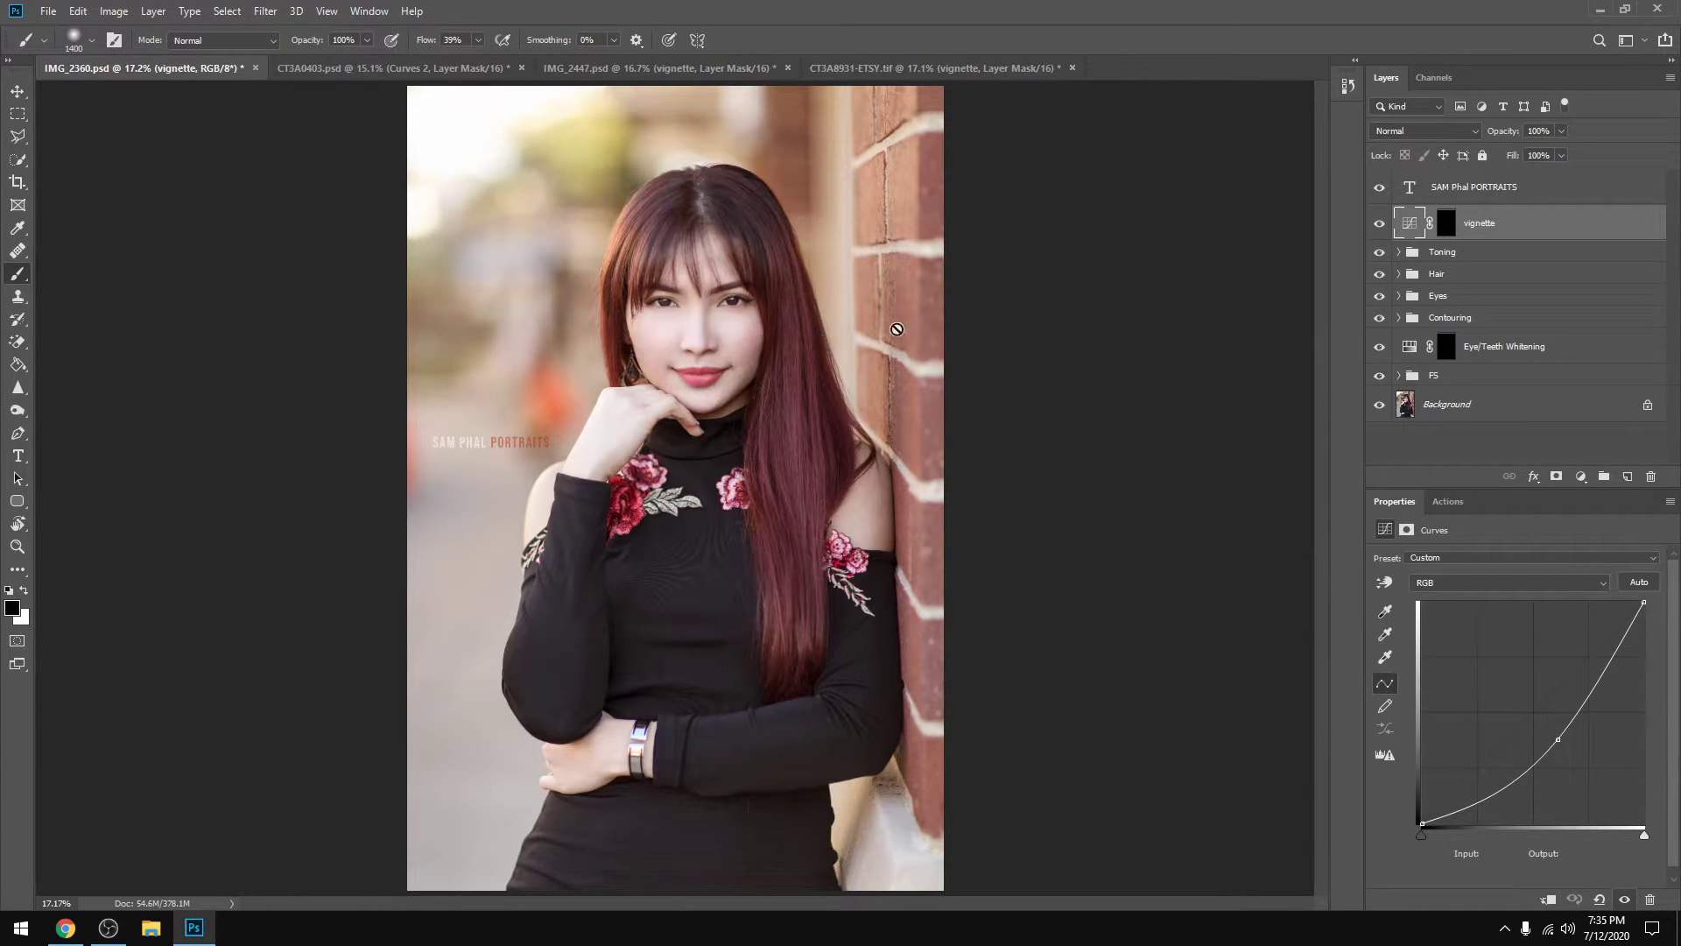
- Paint white on the vignette layer's mask with a size 1500 brush at 20% flow around the subject, covering the brick wall and blurred background
click(1448, 226)
key(x)
key(z)
drag(1043, 315, 1018, 383)
key(b)
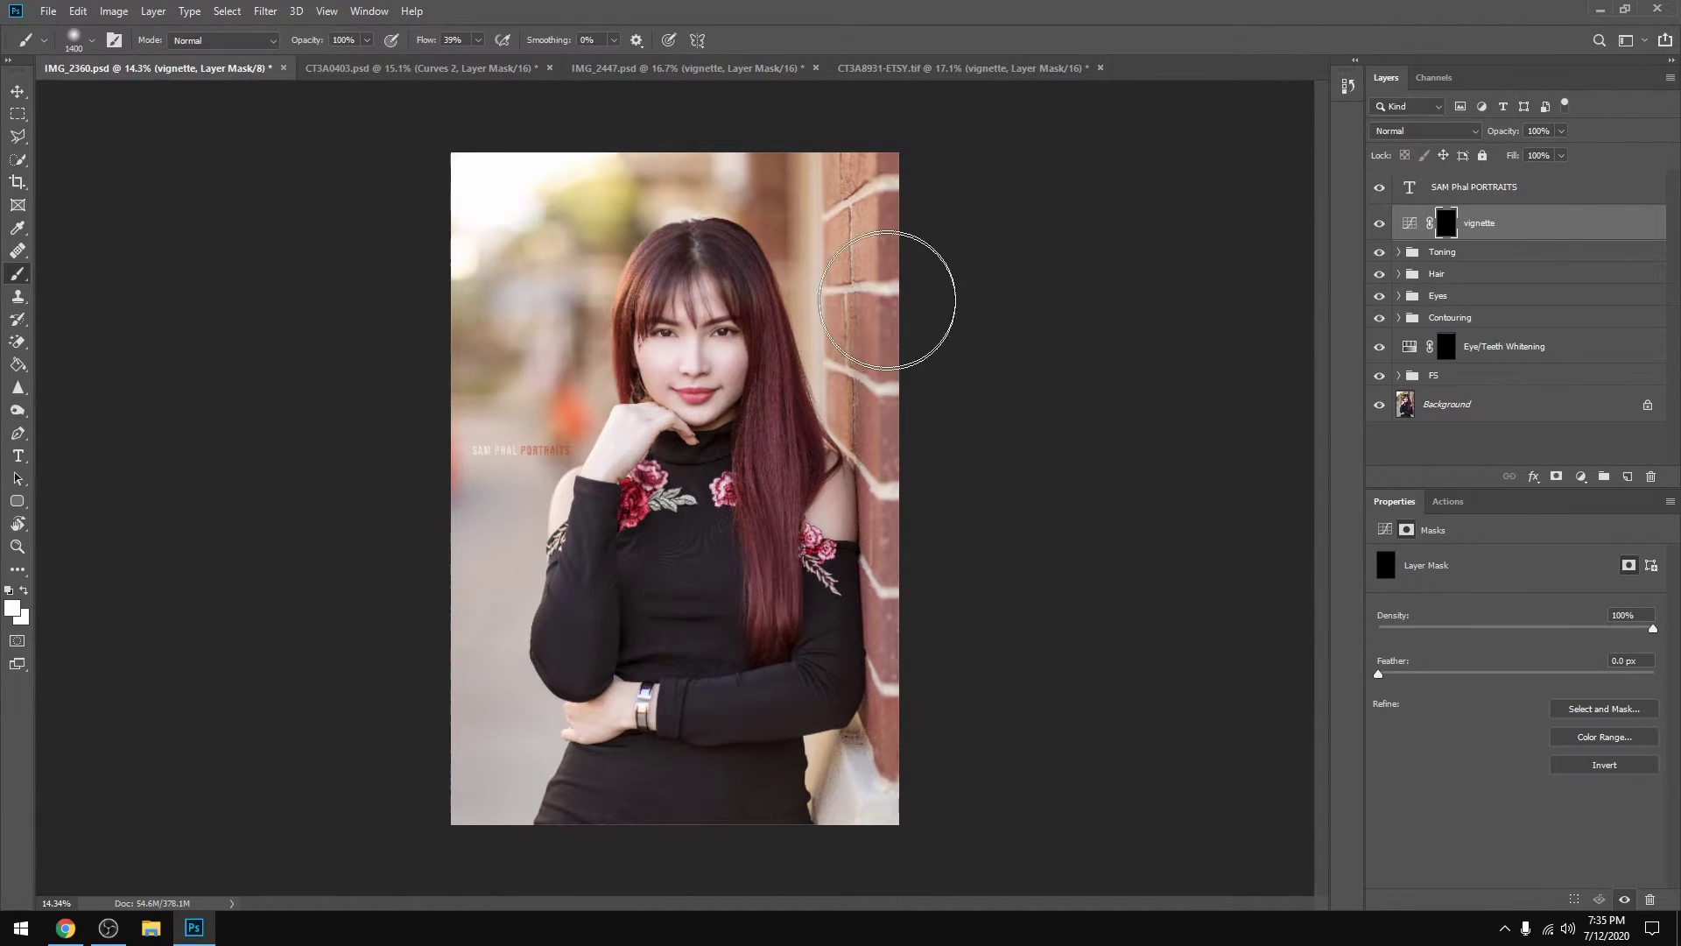
key(bracketright)
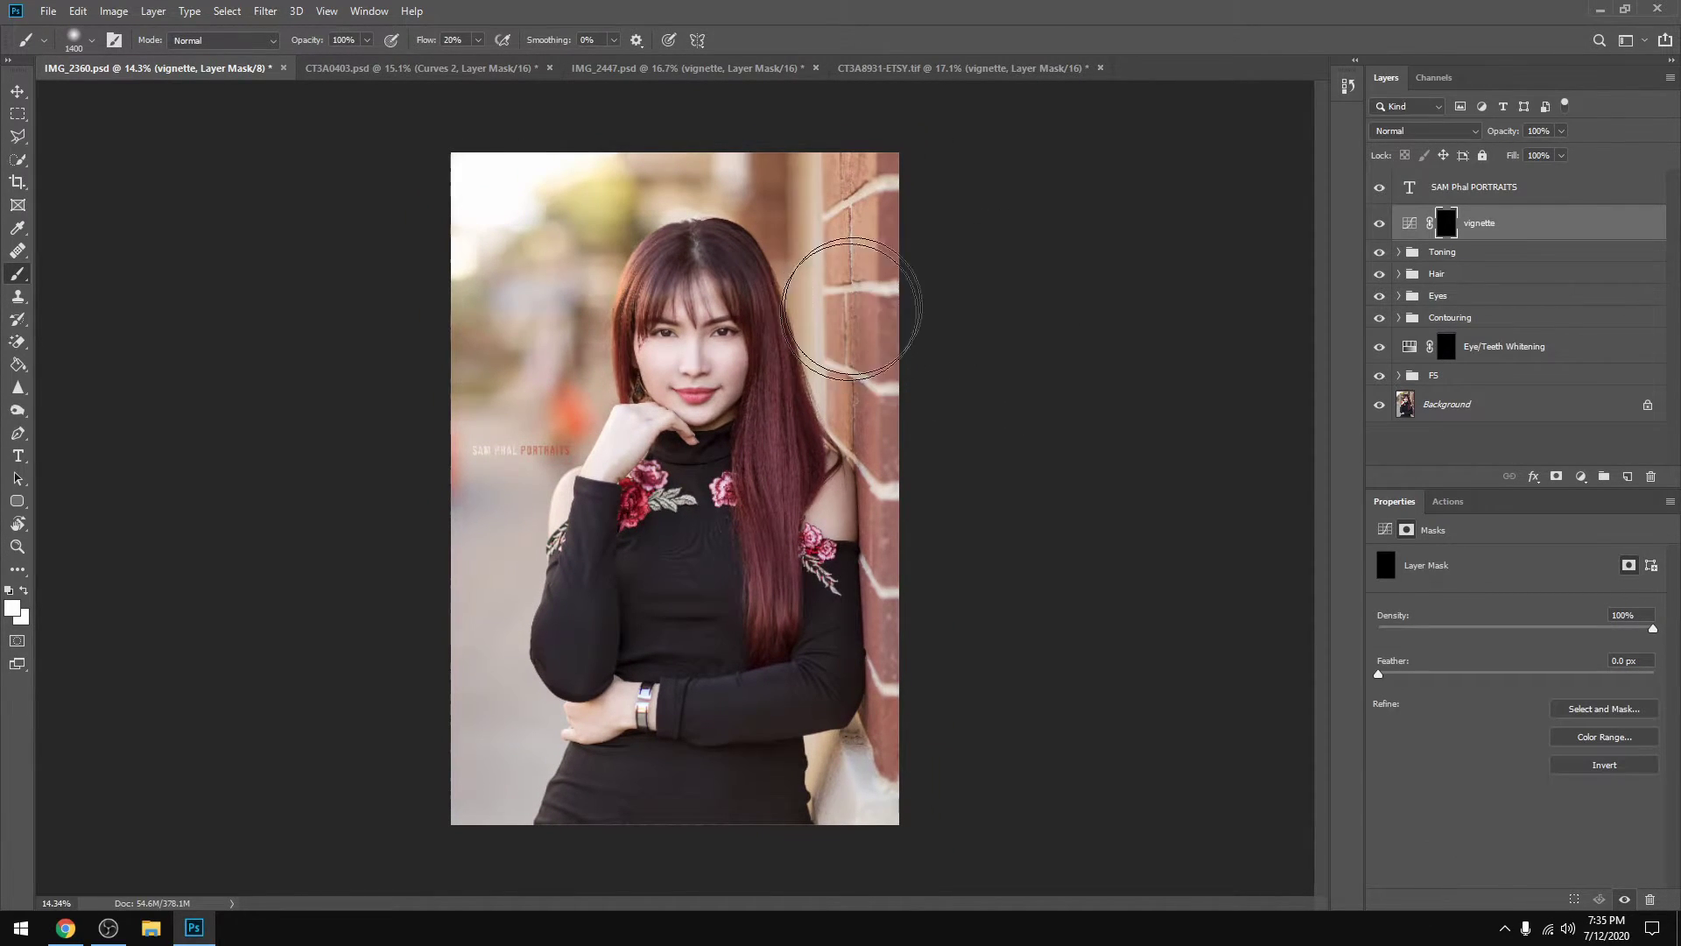
mouse_move(867, 167)
mouse_down()
mouse_move(839, 207)
mouse_move(884, 248)
mouse_move(932, 537)
mouse_move(920, 743)
mouse_move(841, 838)
mouse_move(615, 839)
mouse_move(492, 776)
mouse_move(509, 709)
mouse_move(468, 639)
mouse_move(461, 358)
mouse_move(543, 344)
mouse_move(507, 340)
mouse_move(523, 260)
mouse_move(690, 139)
mouse_move(535, 266)
mouse_move(478, 389)
mouse_move(520, 463)
mouse_move(437, 652)
mouse_move(514, 842)
mouse_move(536, 766)
mouse_move(501, 677)
mouse_move(533, 731)
mouse_move(645, 810)
mouse_move(877, 796)
mouse_move(532, 826)
mouse_move(852, 774)
mouse_move(905, 697)
mouse_move(875, 370)
mouse_move(852, 343)
mouse_move(823, 162)
mouse_move(840, 165)
mouse_move(845, 226)
mouse_move(737, 151)
mouse_move(672, 146)
mouse_move(853, 189)
mouse_move(905, 311)
mouse_move(871, 788)
mouse_move(717, 844)
mouse_move(497, 778)
mouse_move(456, 730)
mouse_move(479, 377)
mouse_move(601, 175)
mouse_move(431, 412)
mouse_move(673, 132)
mouse_move(738, 139)
mouse_move(885, 274)
mouse_move(919, 401)
mouse_move(918, 595)
mouse_move(923, 544)
mouse_up()
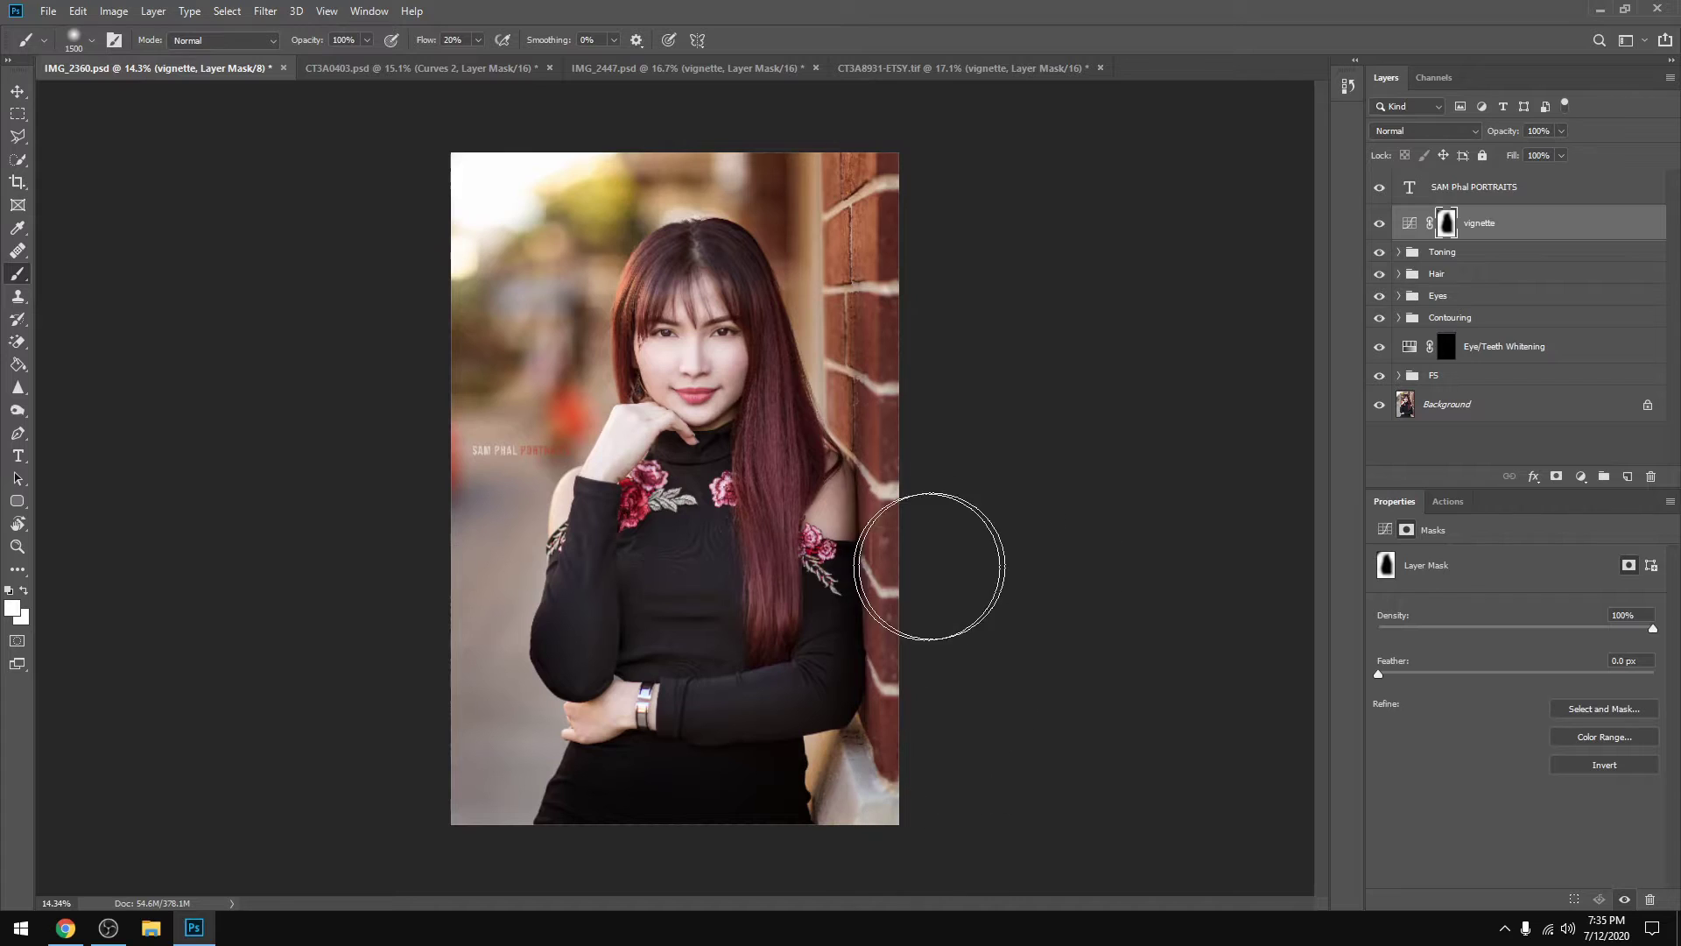
- Touch up the vignette mask along the subject's shoulder and hair with a size 600 brush, and make black the foreground color
key(bracketleft)
key(bracketleft)
key(bracketleft)
key(bracketleft)
key(bracketleft)
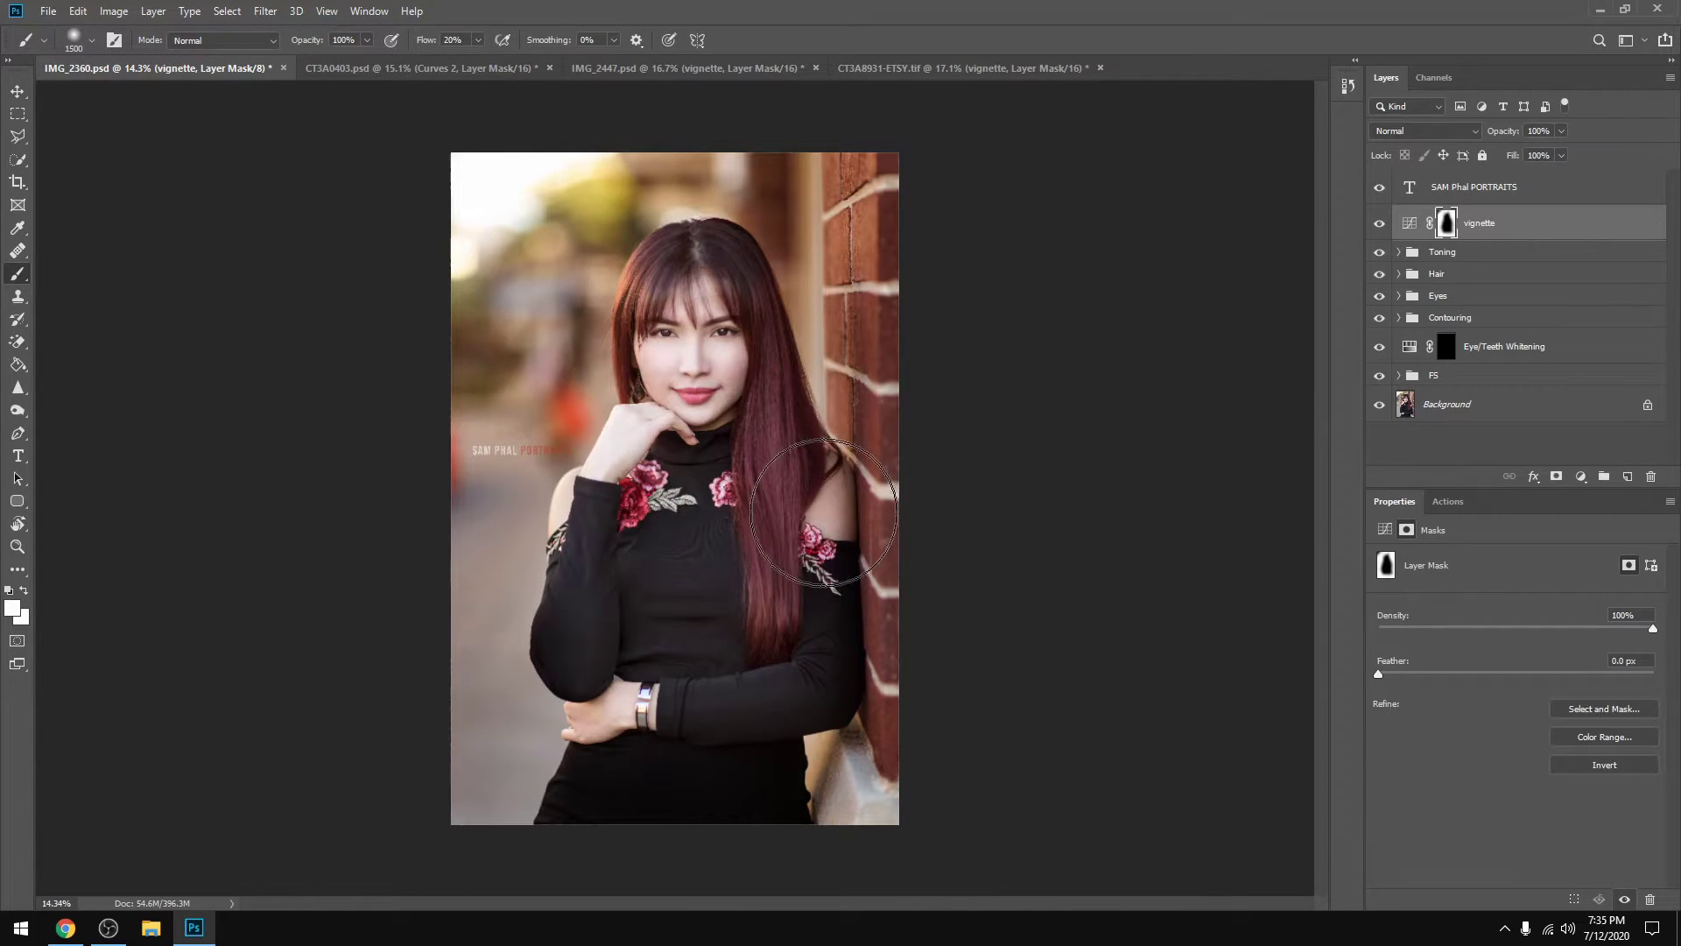
key(bracketleft)
key(bracketleft)
key(bracketleft)
key(bracketleft)
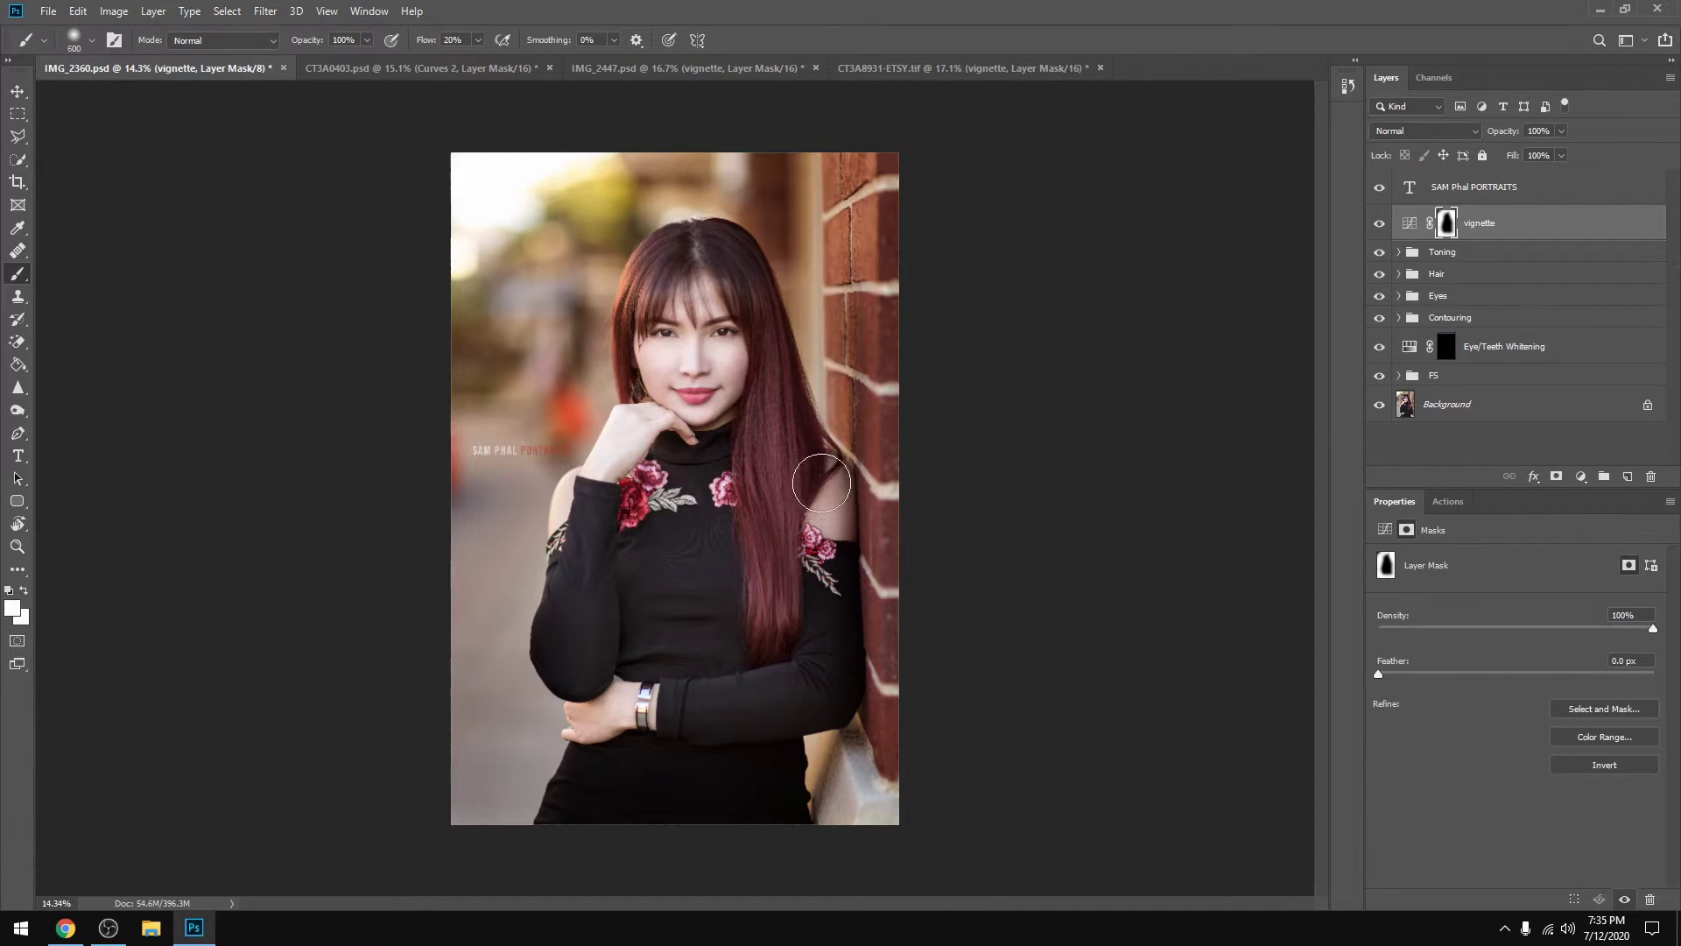
mouse_move(808, 484)
mouse_down()
mouse_move(837, 527)
mouse_move(837, 510)
mouse_move(791, 568)
mouse_move(850, 519)
mouse_move(800, 555)
mouse_move(818, 487)
mouse_move(846, 659)
mouse_move(825, 706)
mouse_move(810, 486)
mouse_move(834, 484)
mouse_move(794, 446)
mouse_move(842, 492)
mouse_move(851, 658)
mouse_move(827, 701)
mouse_move(783, 555)
mouse_move(765, 550)
mouse_move(773, 426)
mouse_move(751, 341)
mouse_up()
key(x)
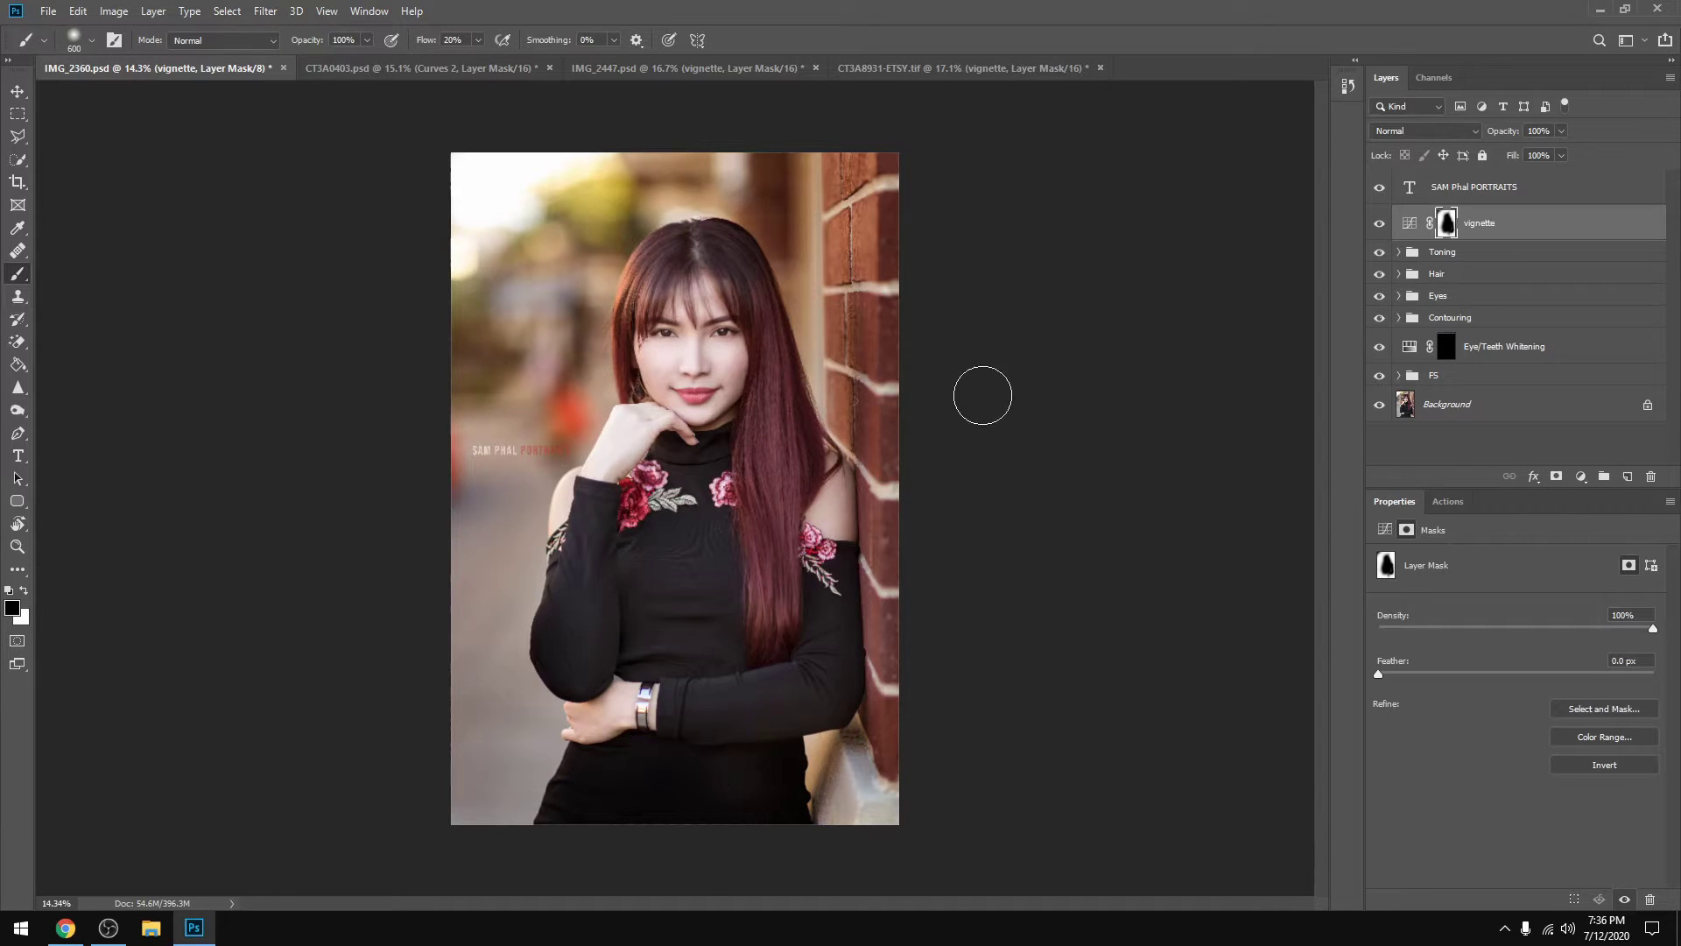
- Add the text "EFFECT" across the subject's face and set its color to white (ffffff)
key(t)
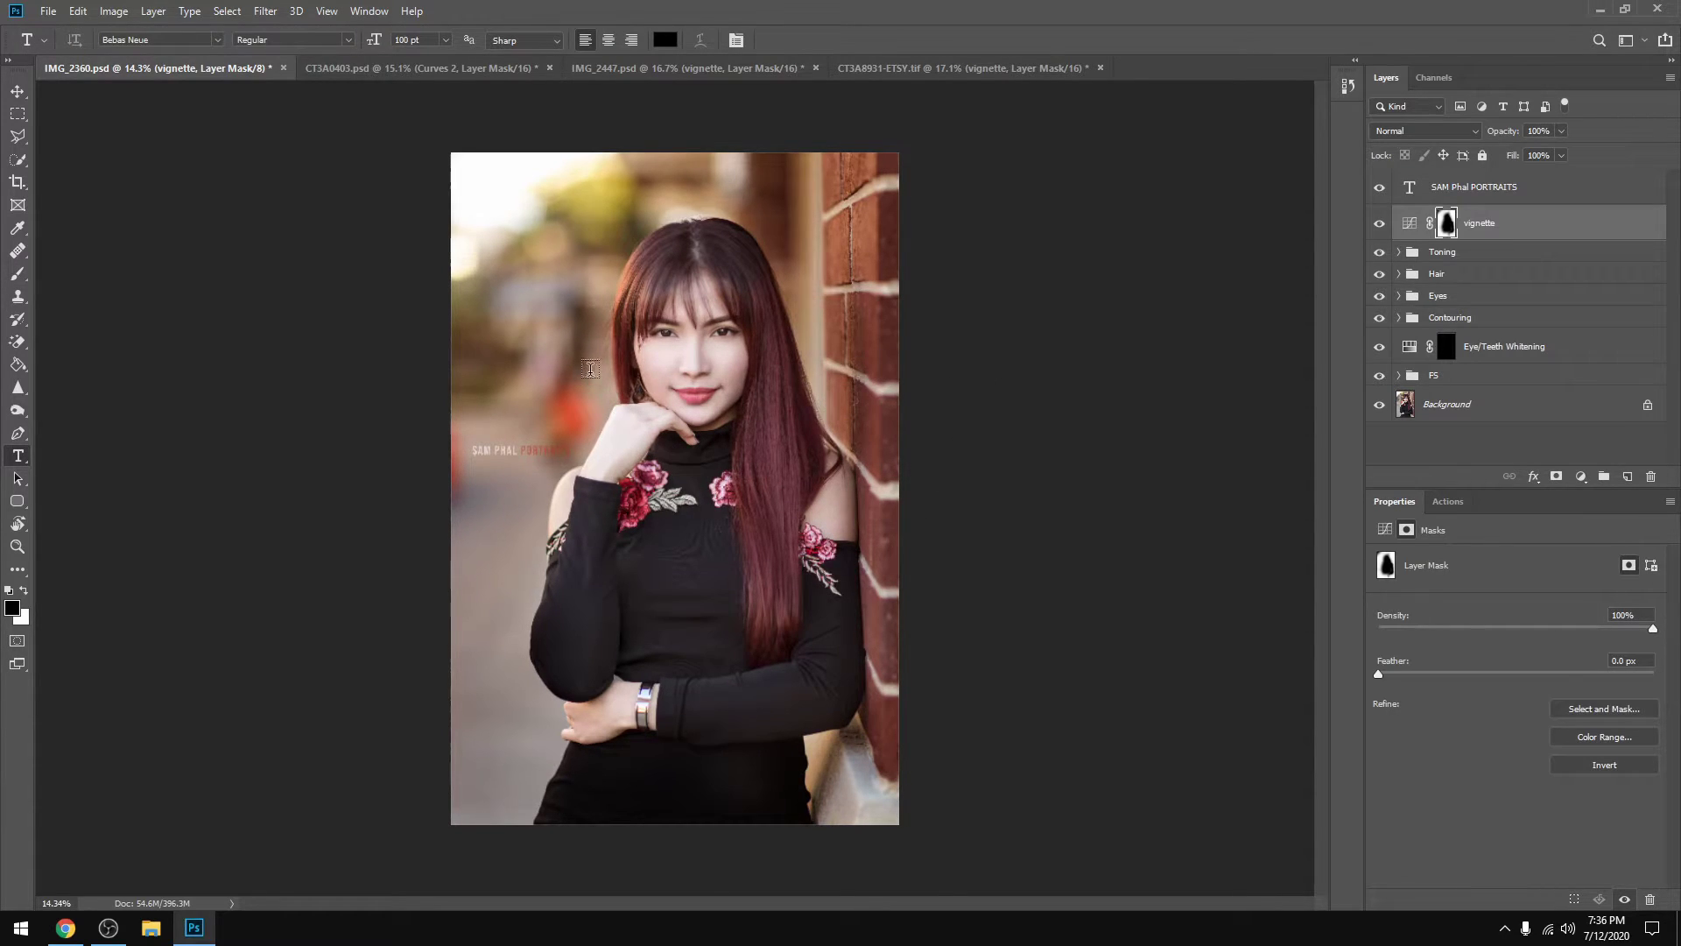
click(591, 373)
text(EFFEC)
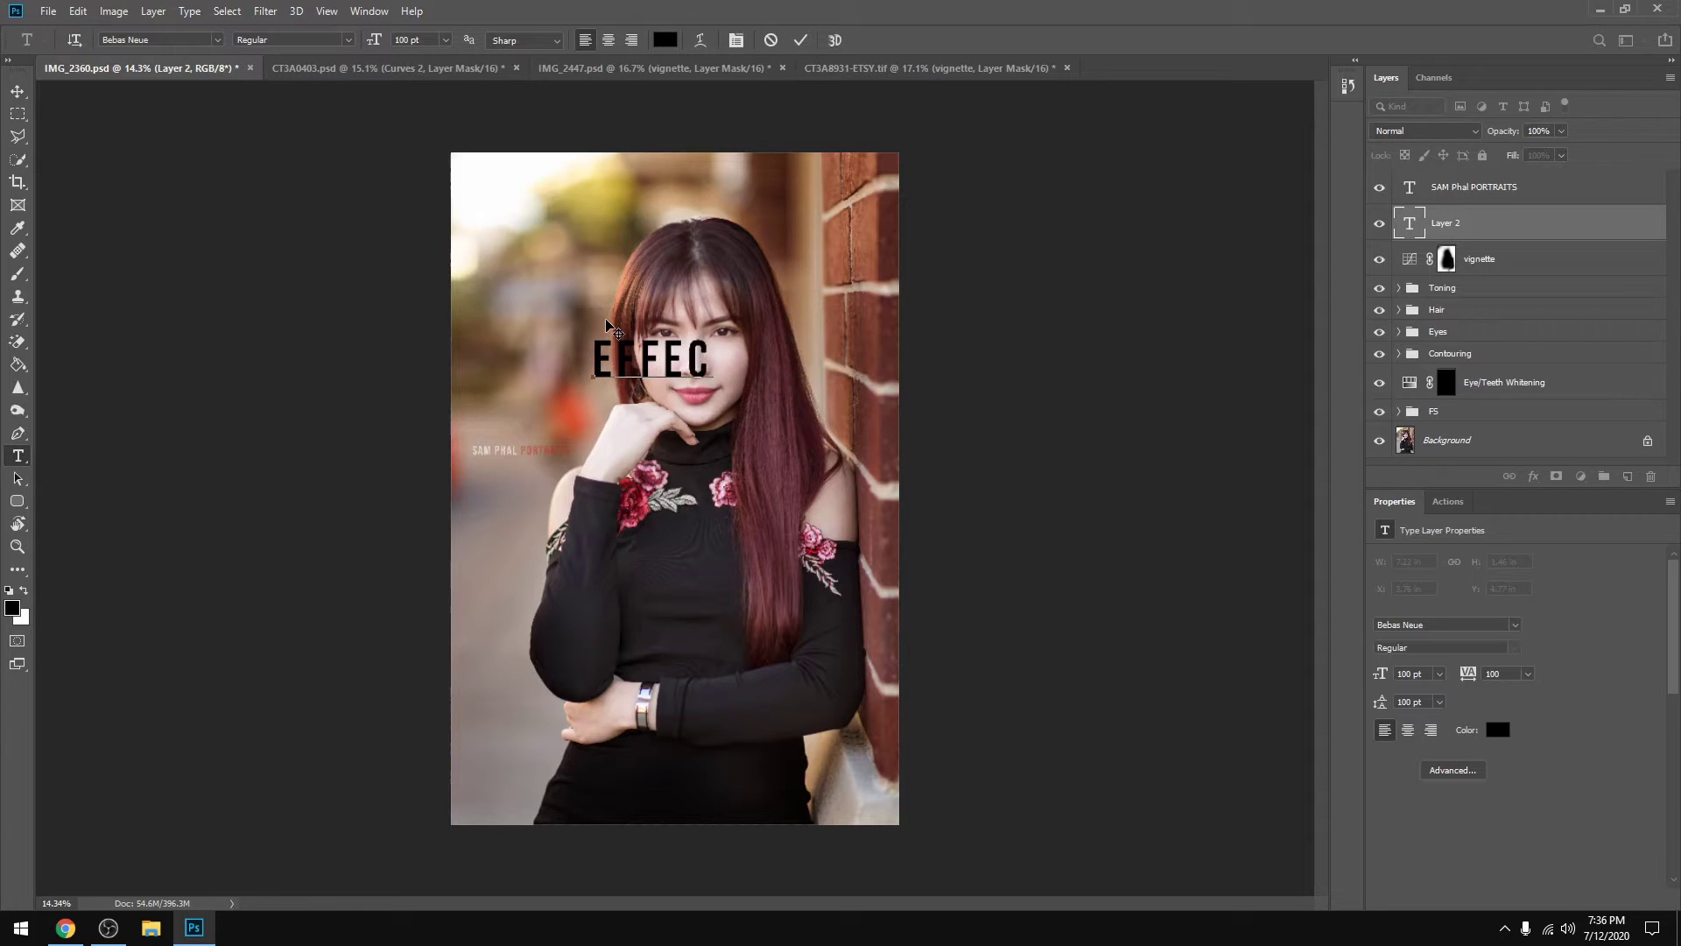
text(T)
key(ctrl+a)
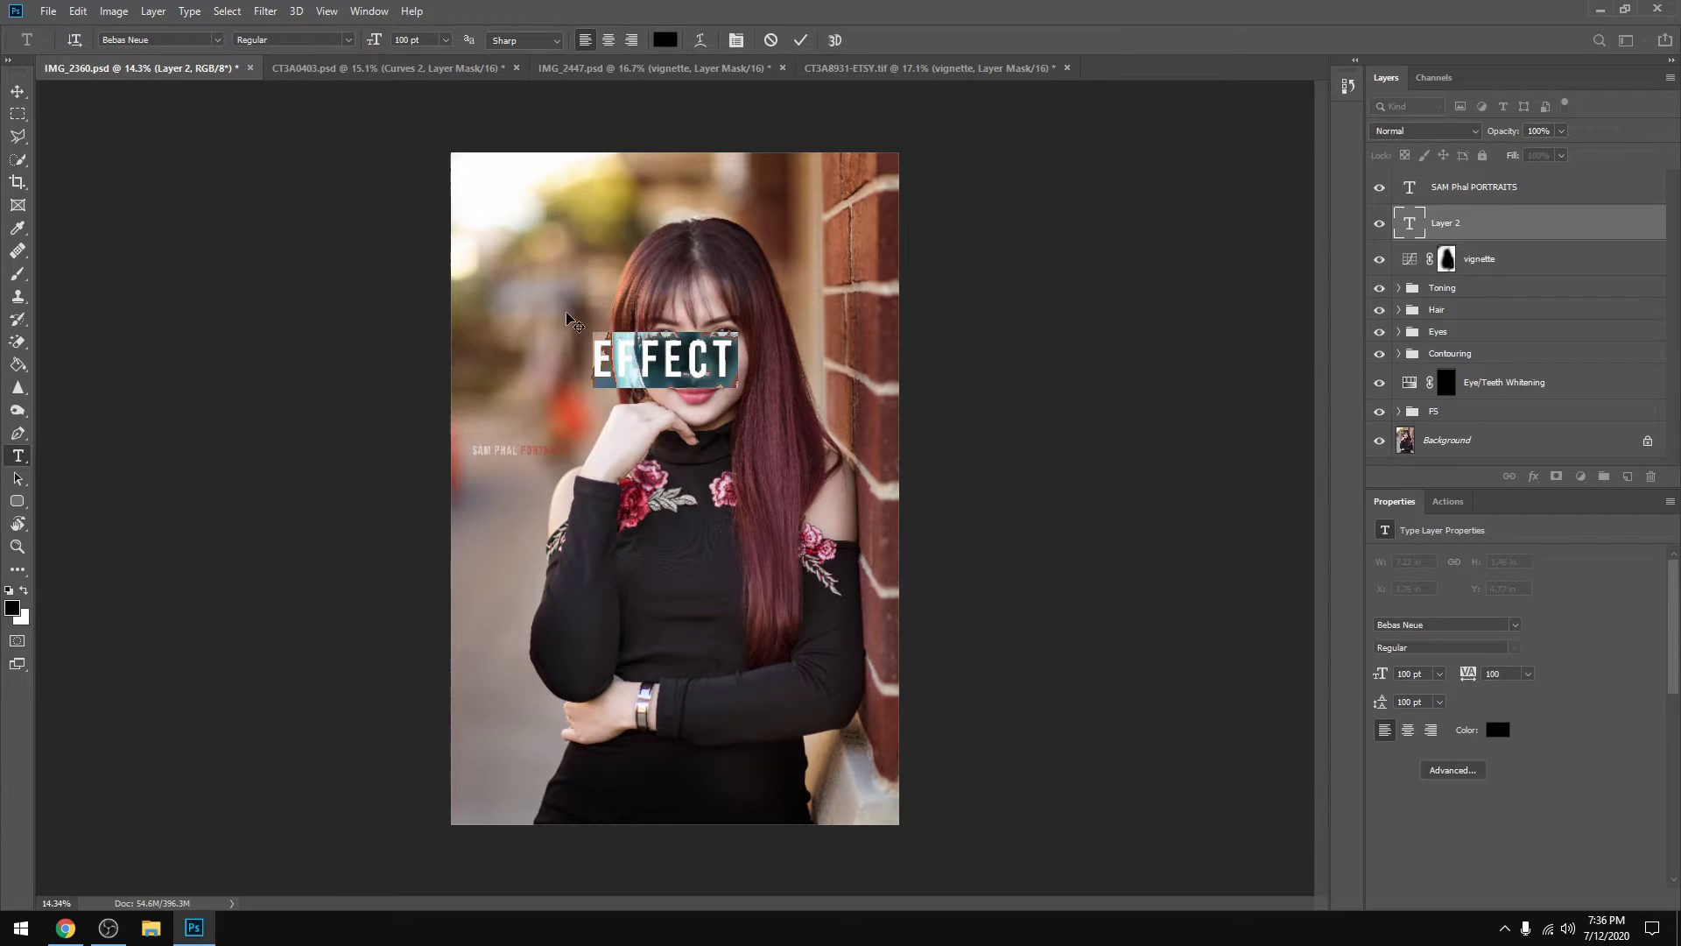
click(665, 39)
click(1040, 438)
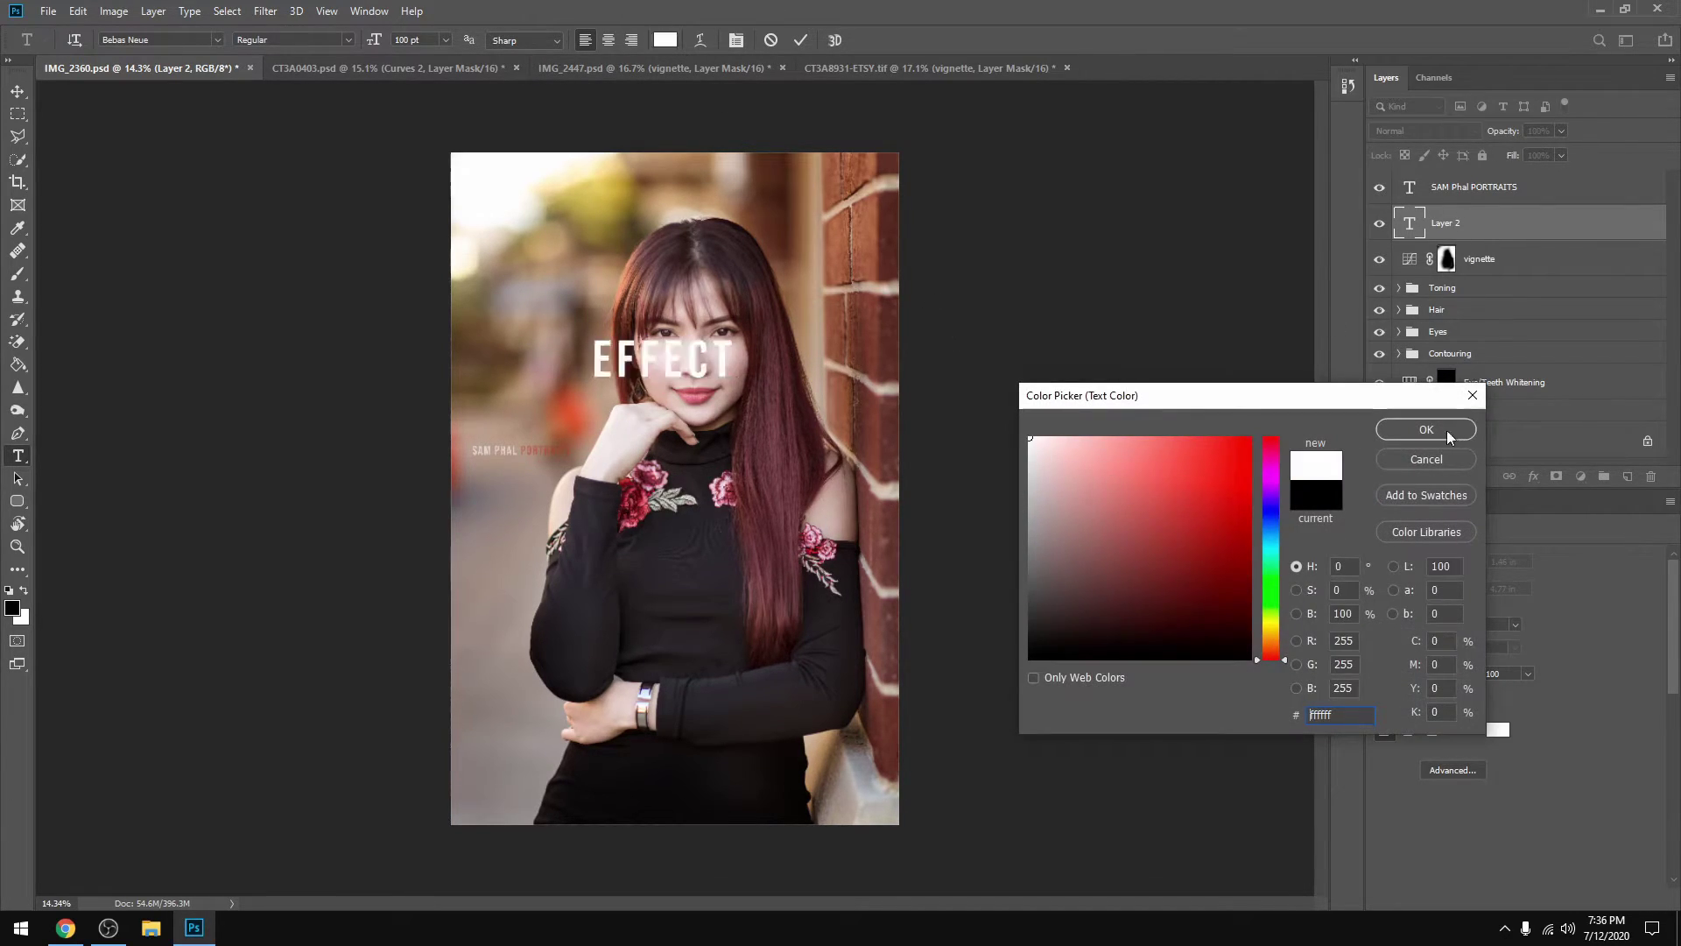
click(1448, 429)
- Move the "EFFECT" text up toward the blurred background beside the face, and delete its layer
click(18, 91)
drag(674, 363, 590, 321)
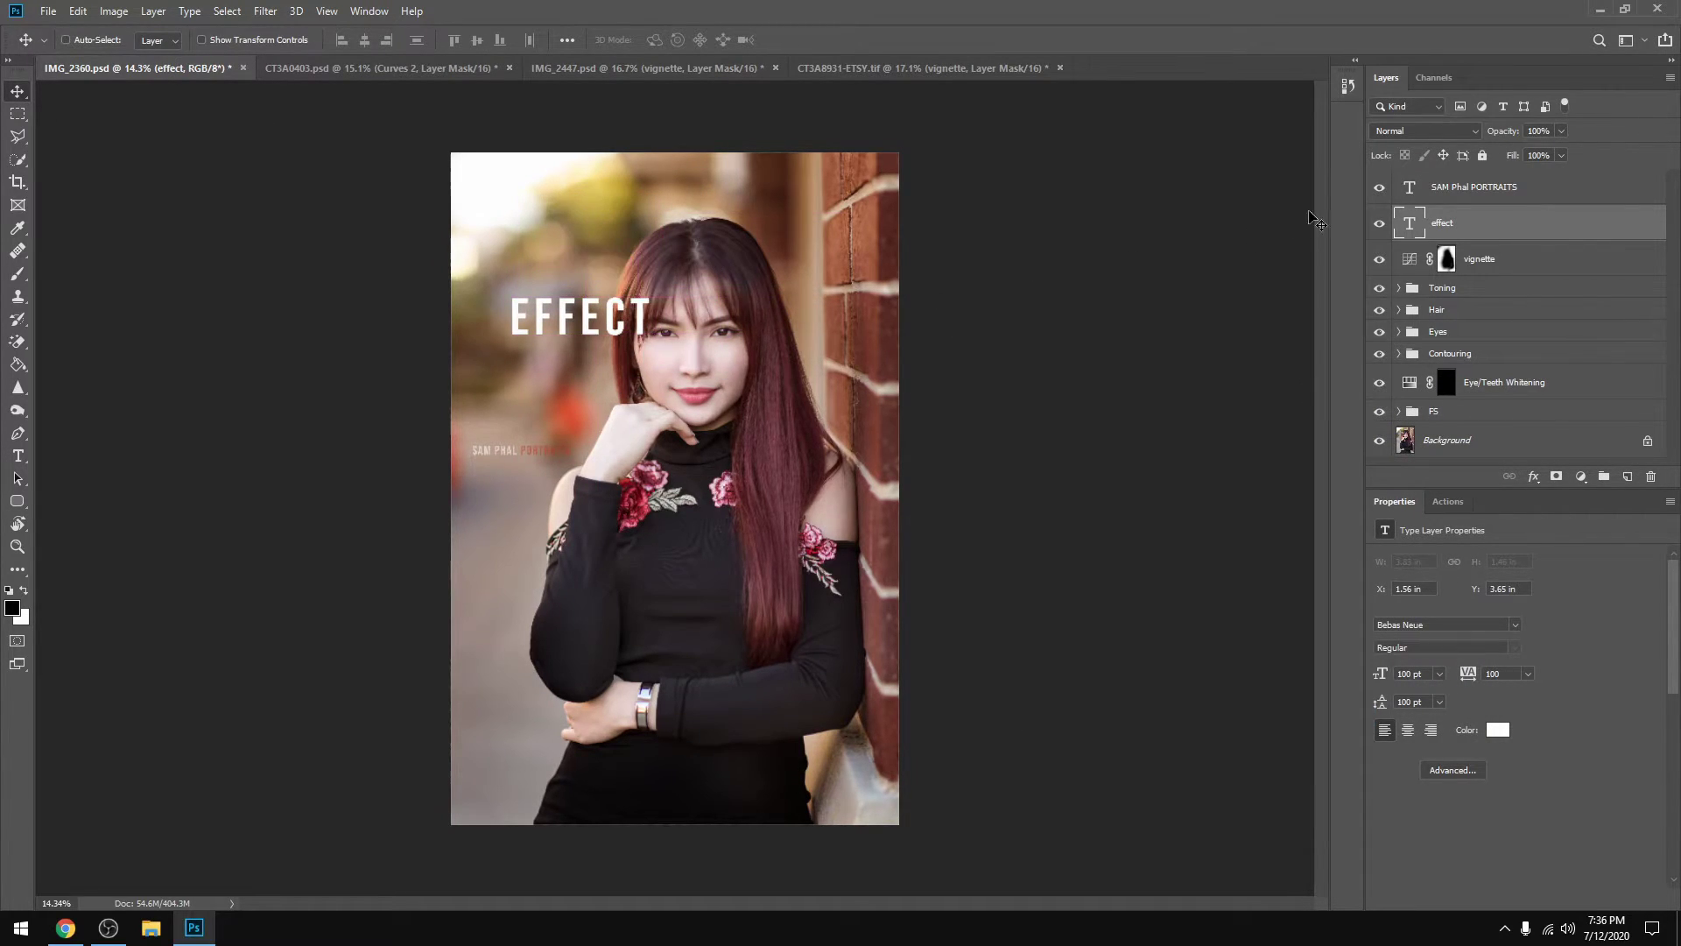
key(Delete)
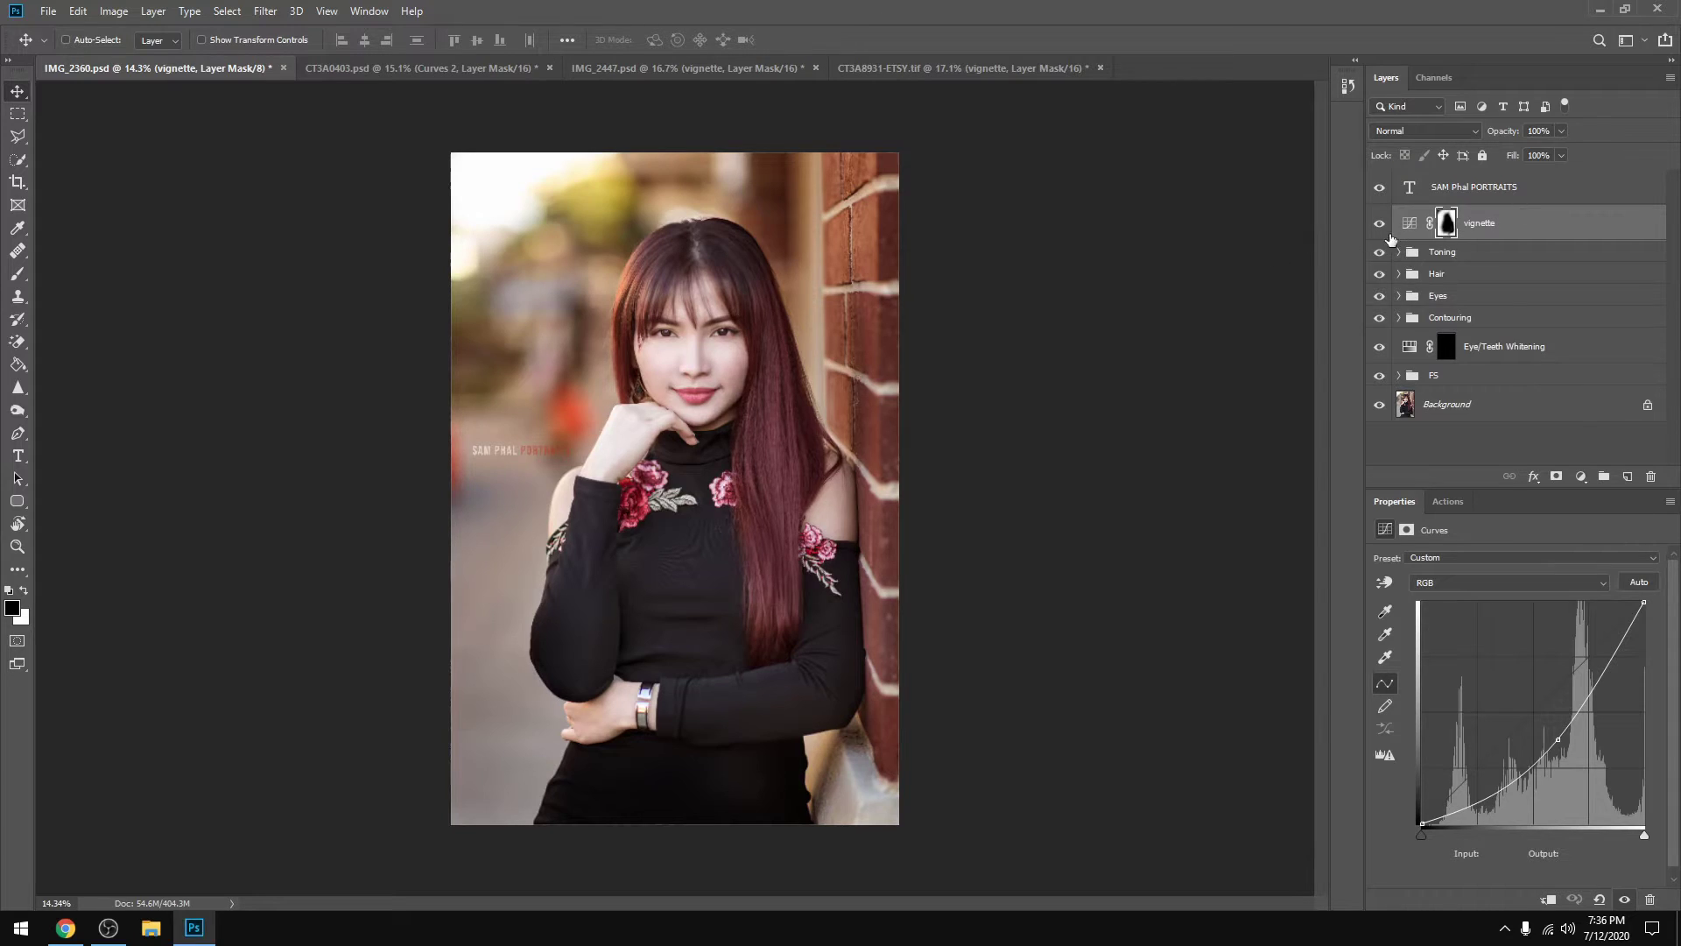
- Compare the portrait with the vignette layer hidden and shown
click(1379, 226)
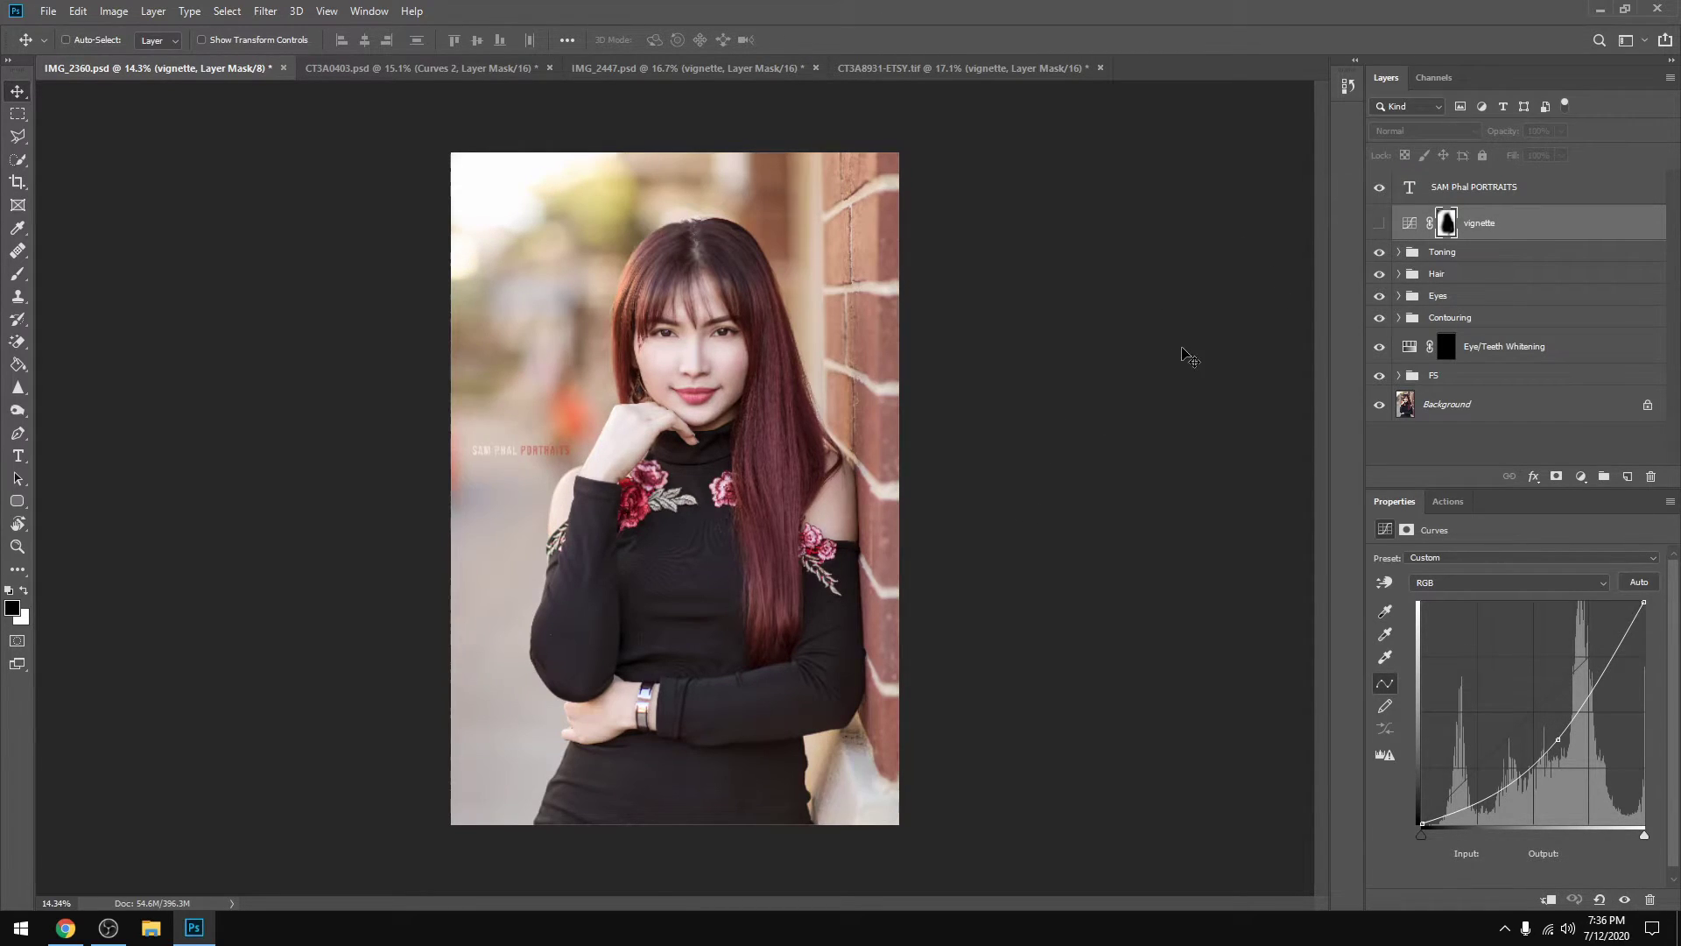
click(1379, 224)
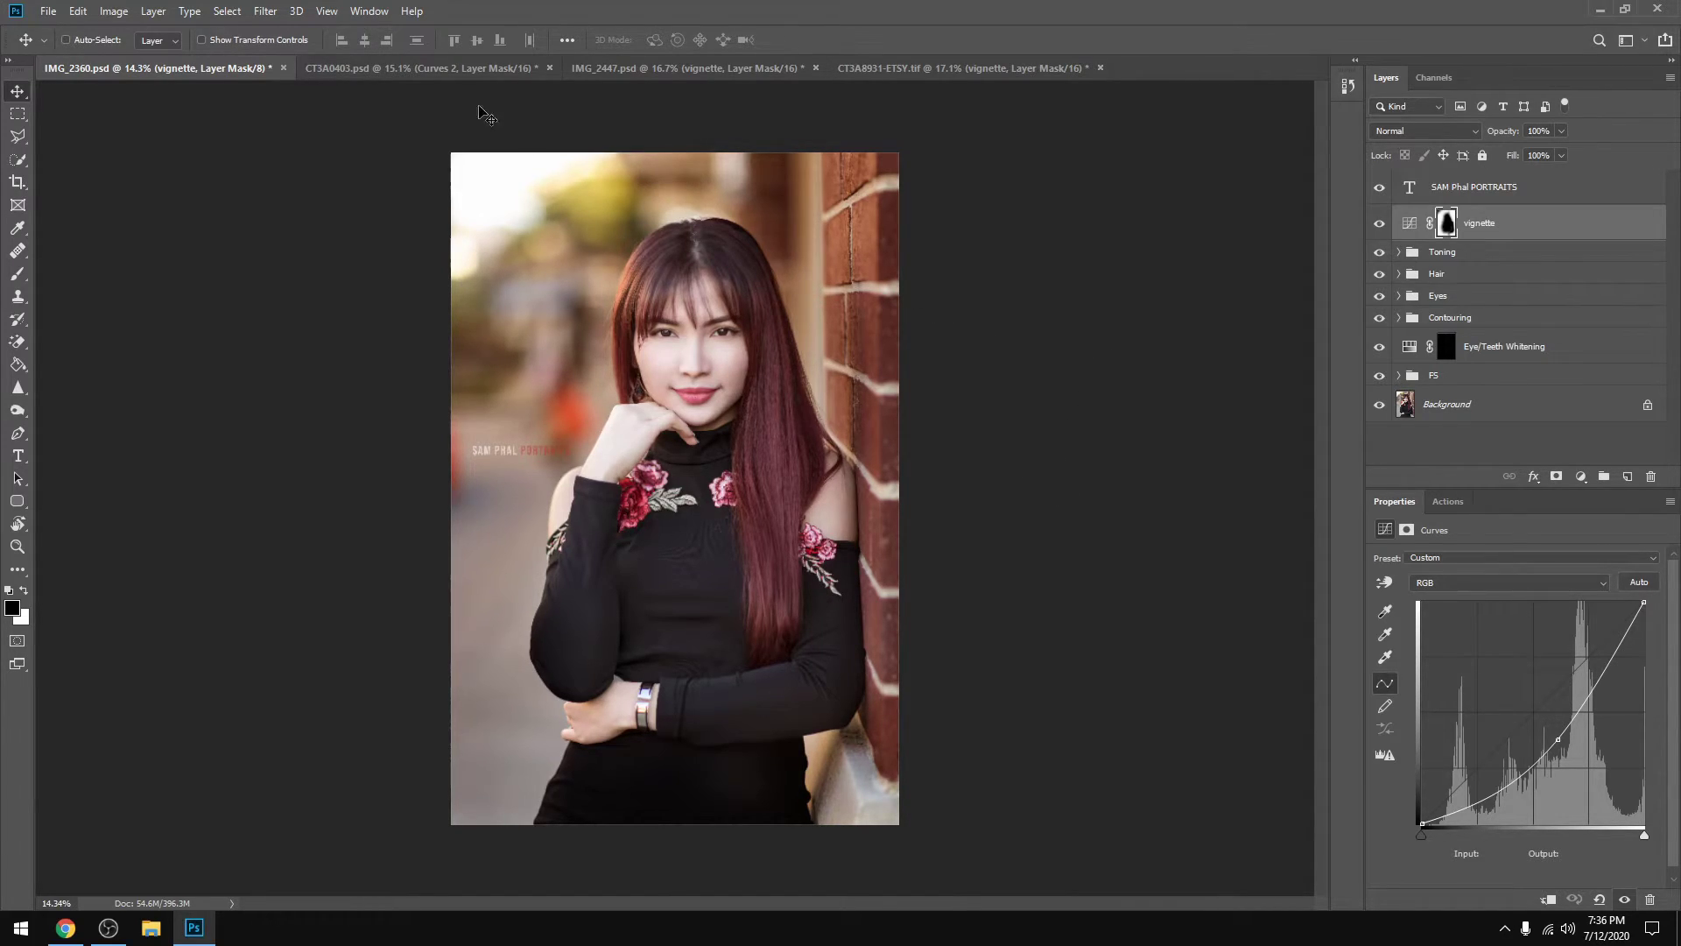
- Switch to CT3A0403.psd, preview it without the Curves 2 layer, and set that layer's opacity to 100%
click(500, 70)
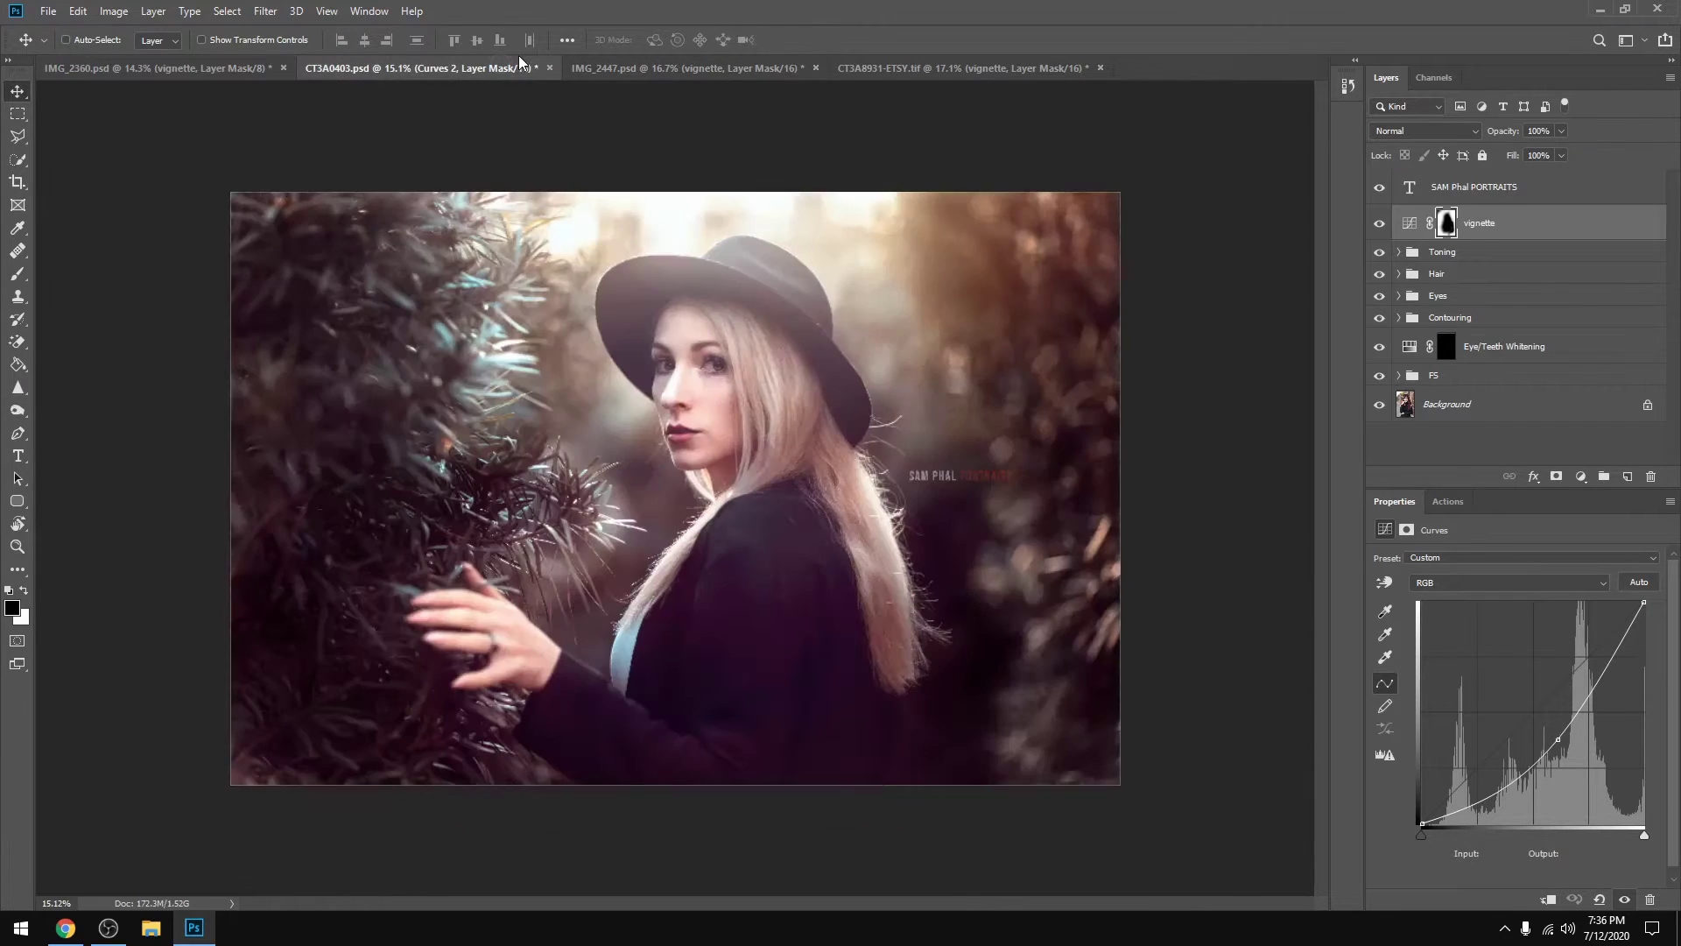
click(1409, 236)
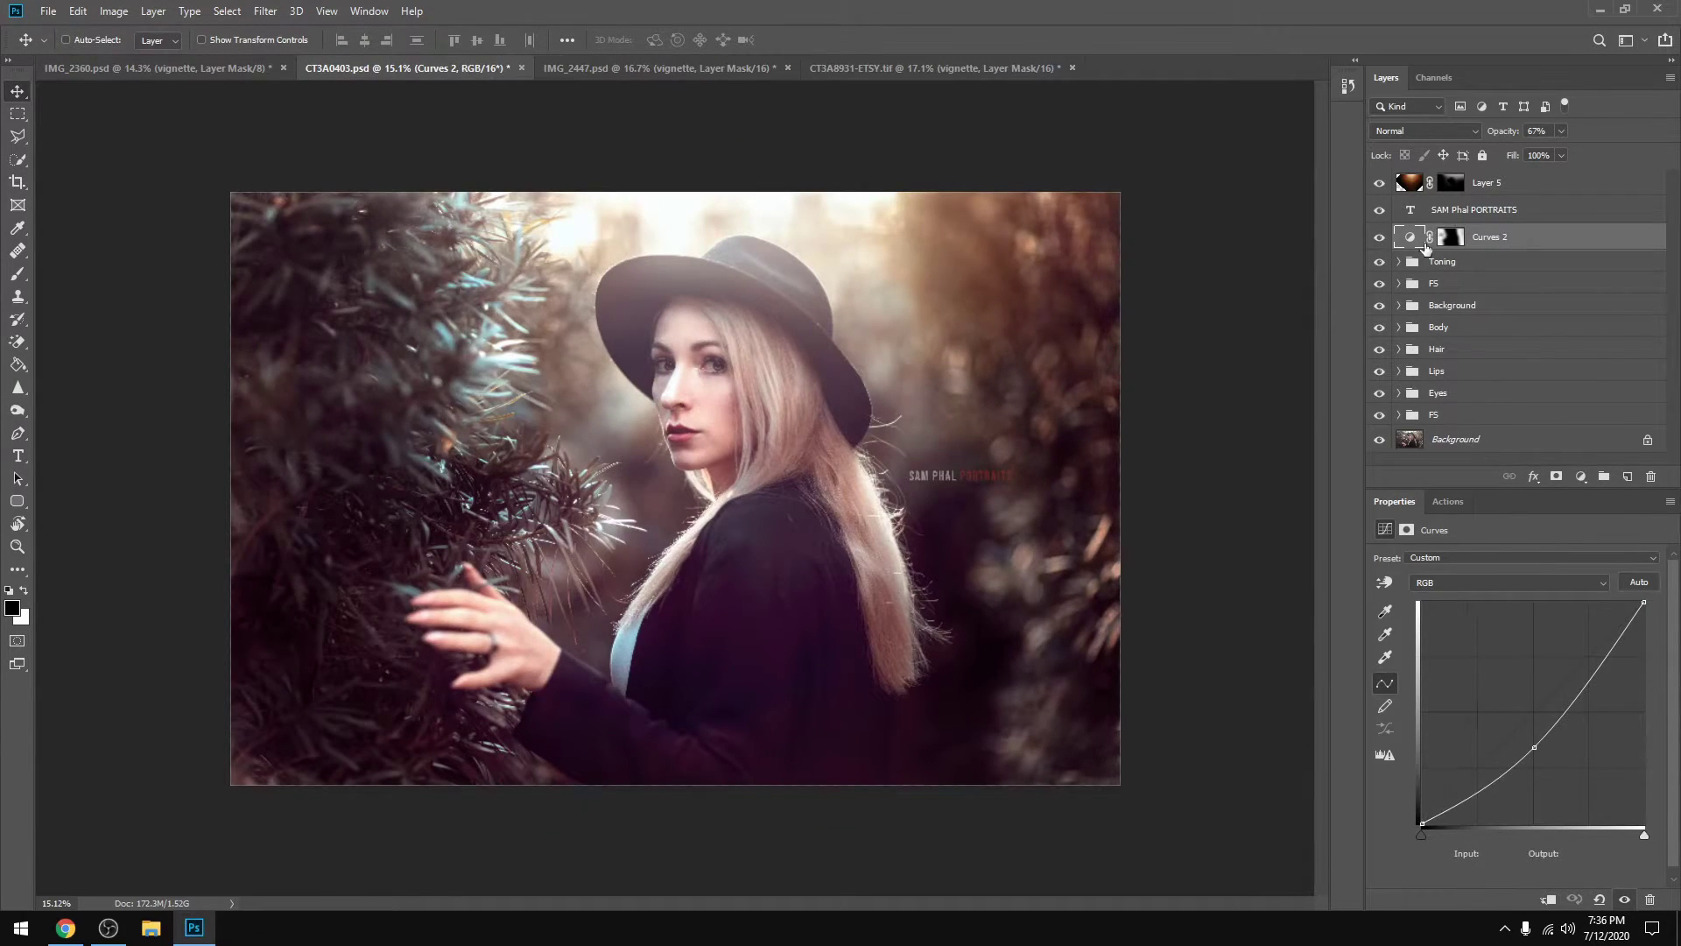
click(1379, 236)
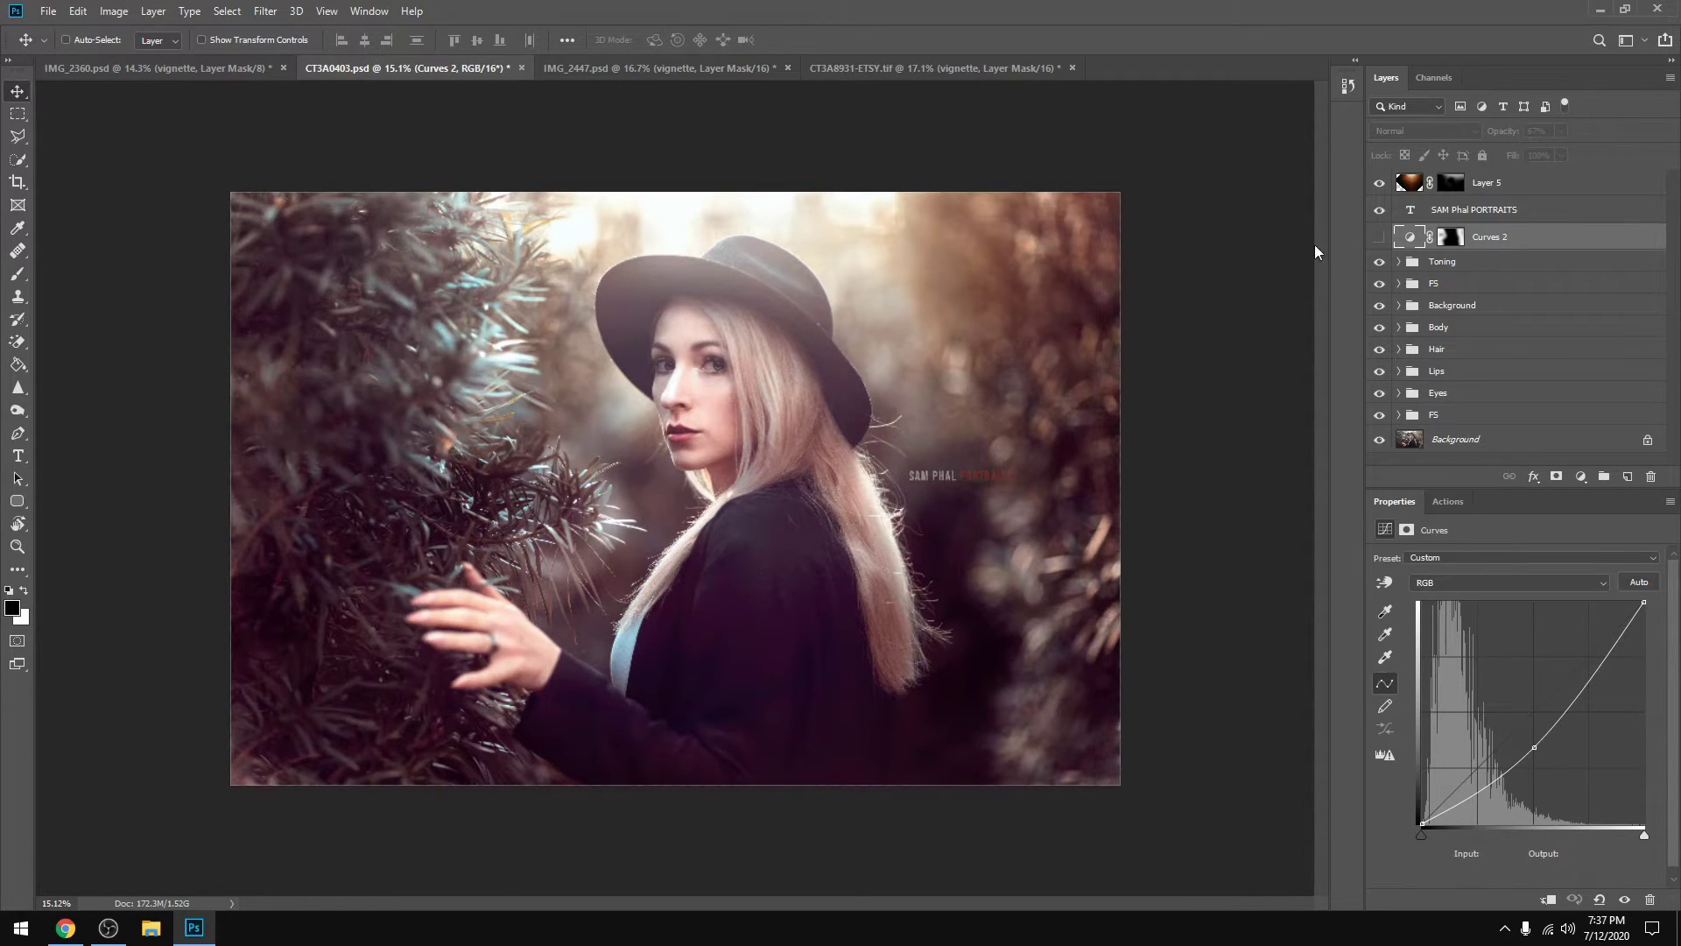
click(1379, 238)
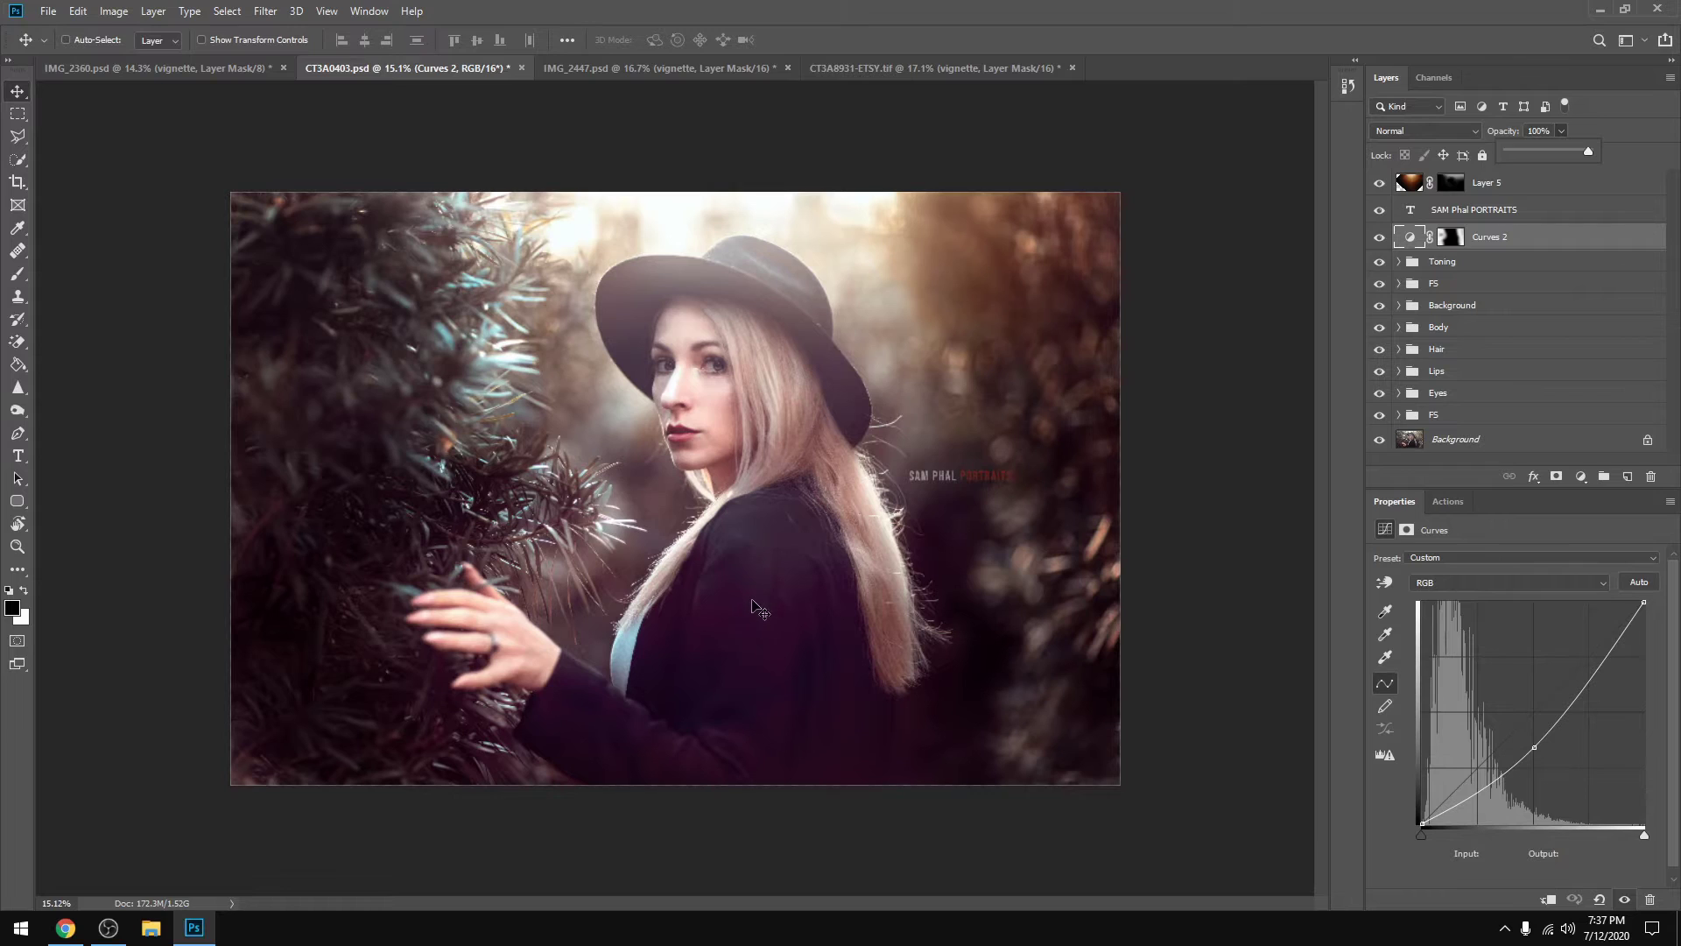
click(1517, 239)
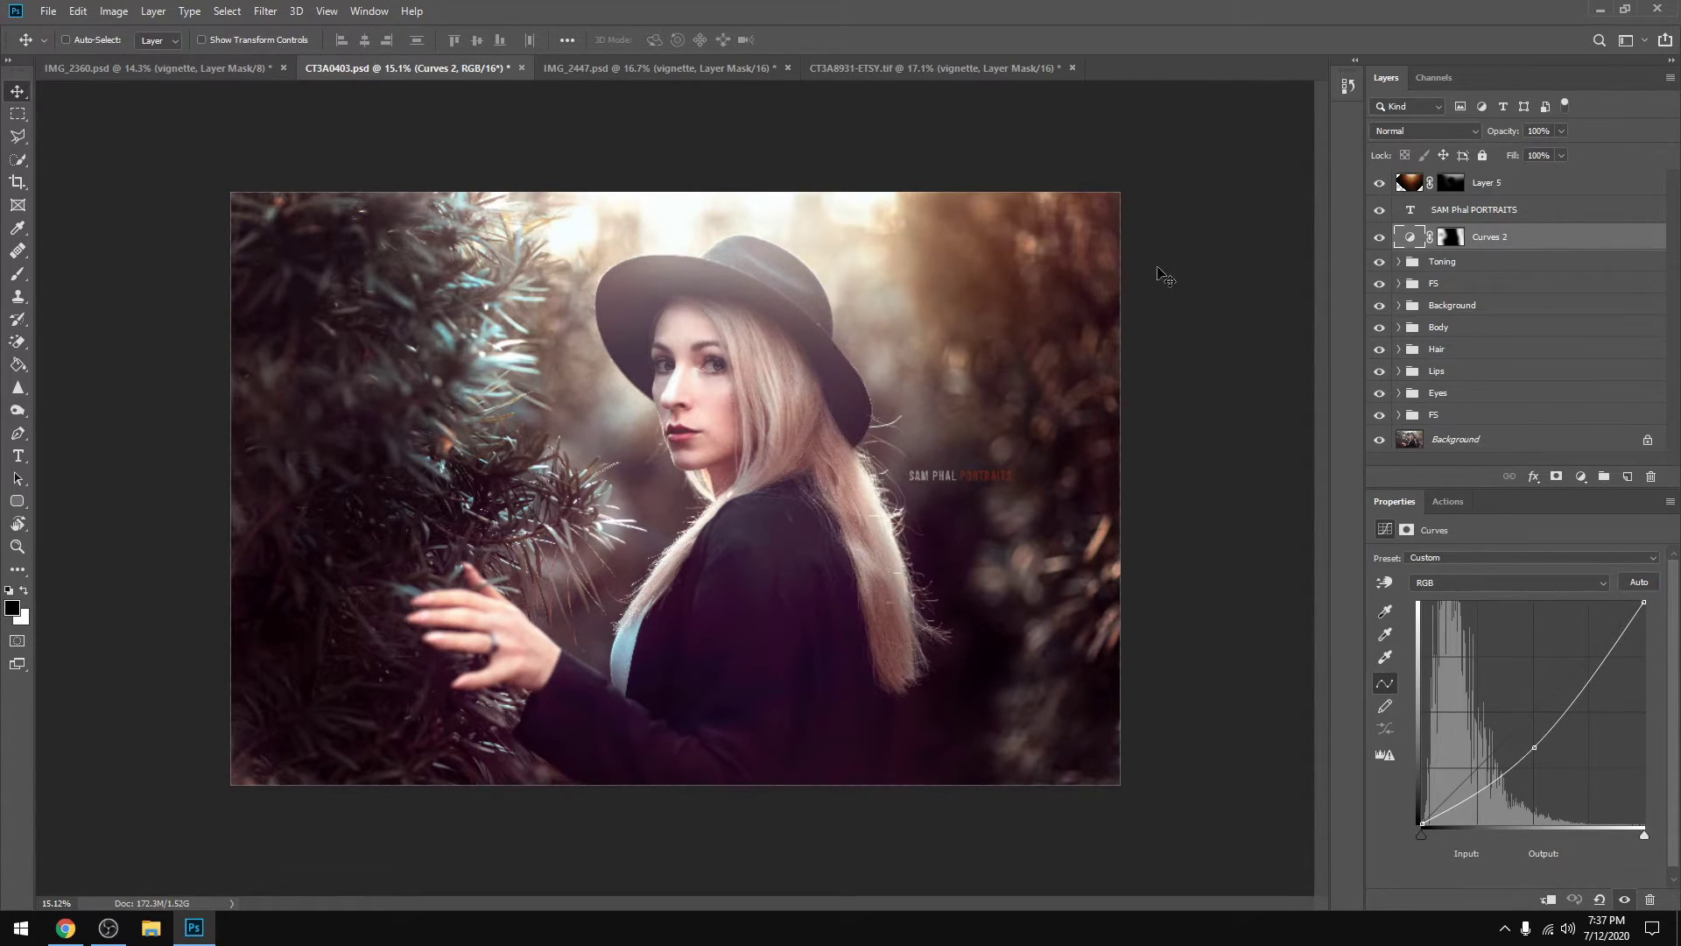
- Compare the hat portrait with the Curves 2 layer hidden and shown at full opacity
click(1379, 237)
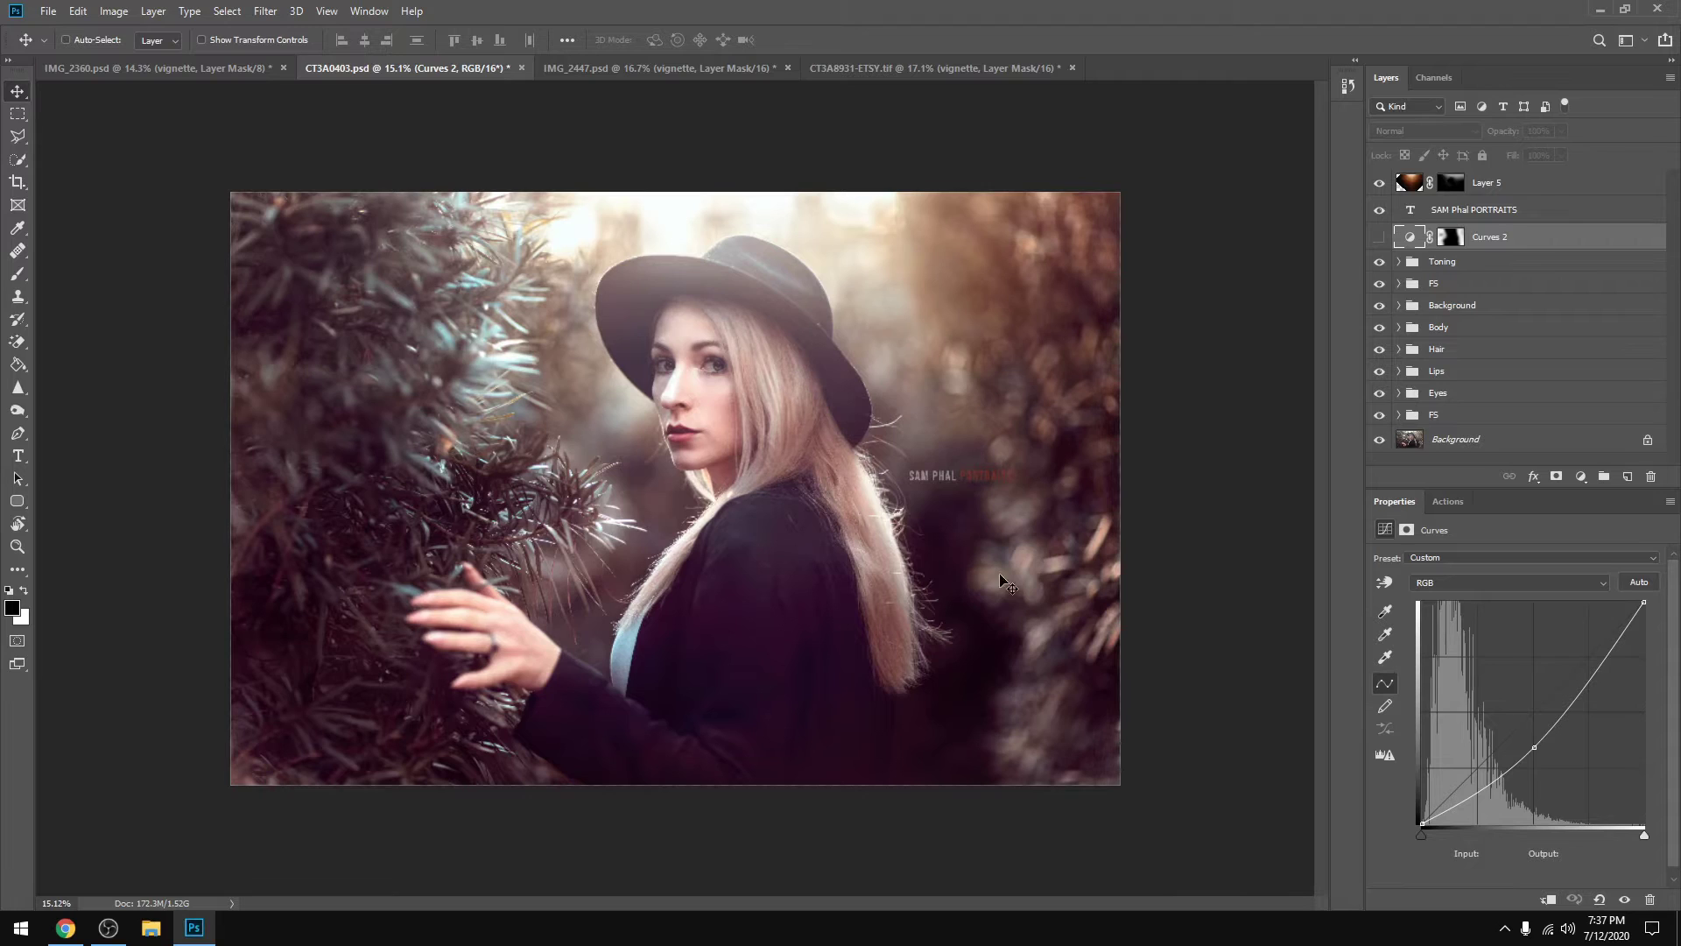
click(1379, 240)
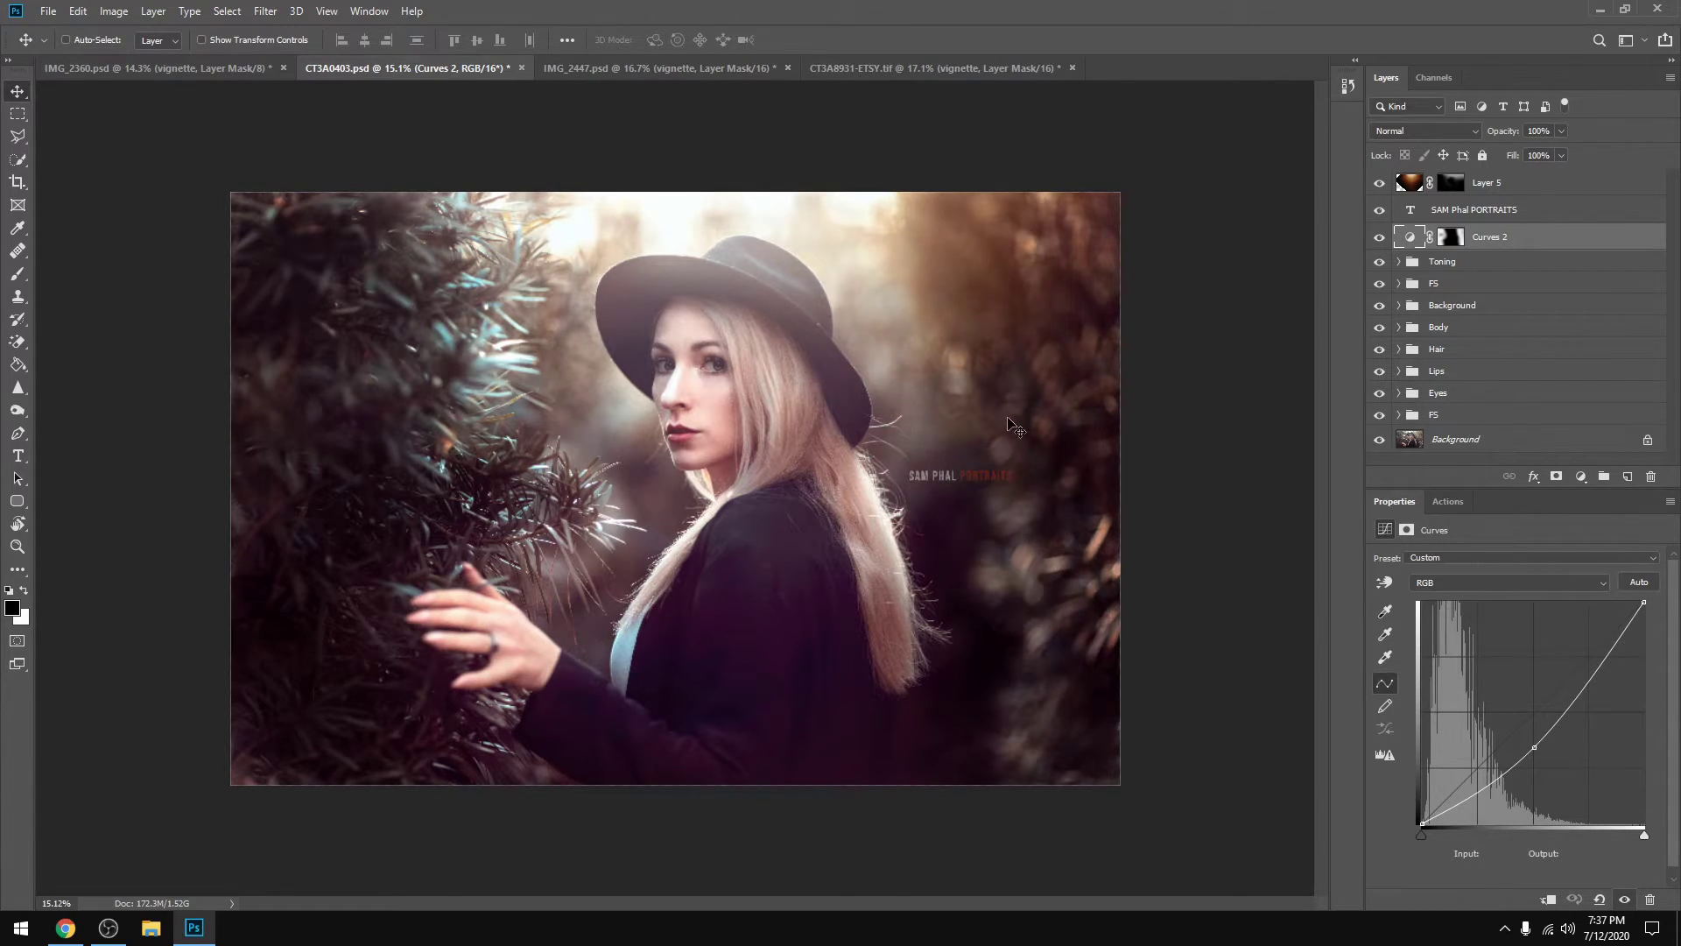
- Switch to IMG_2447.psd and compare the seated portrait with its vignette layer shown and hidden
key(z)
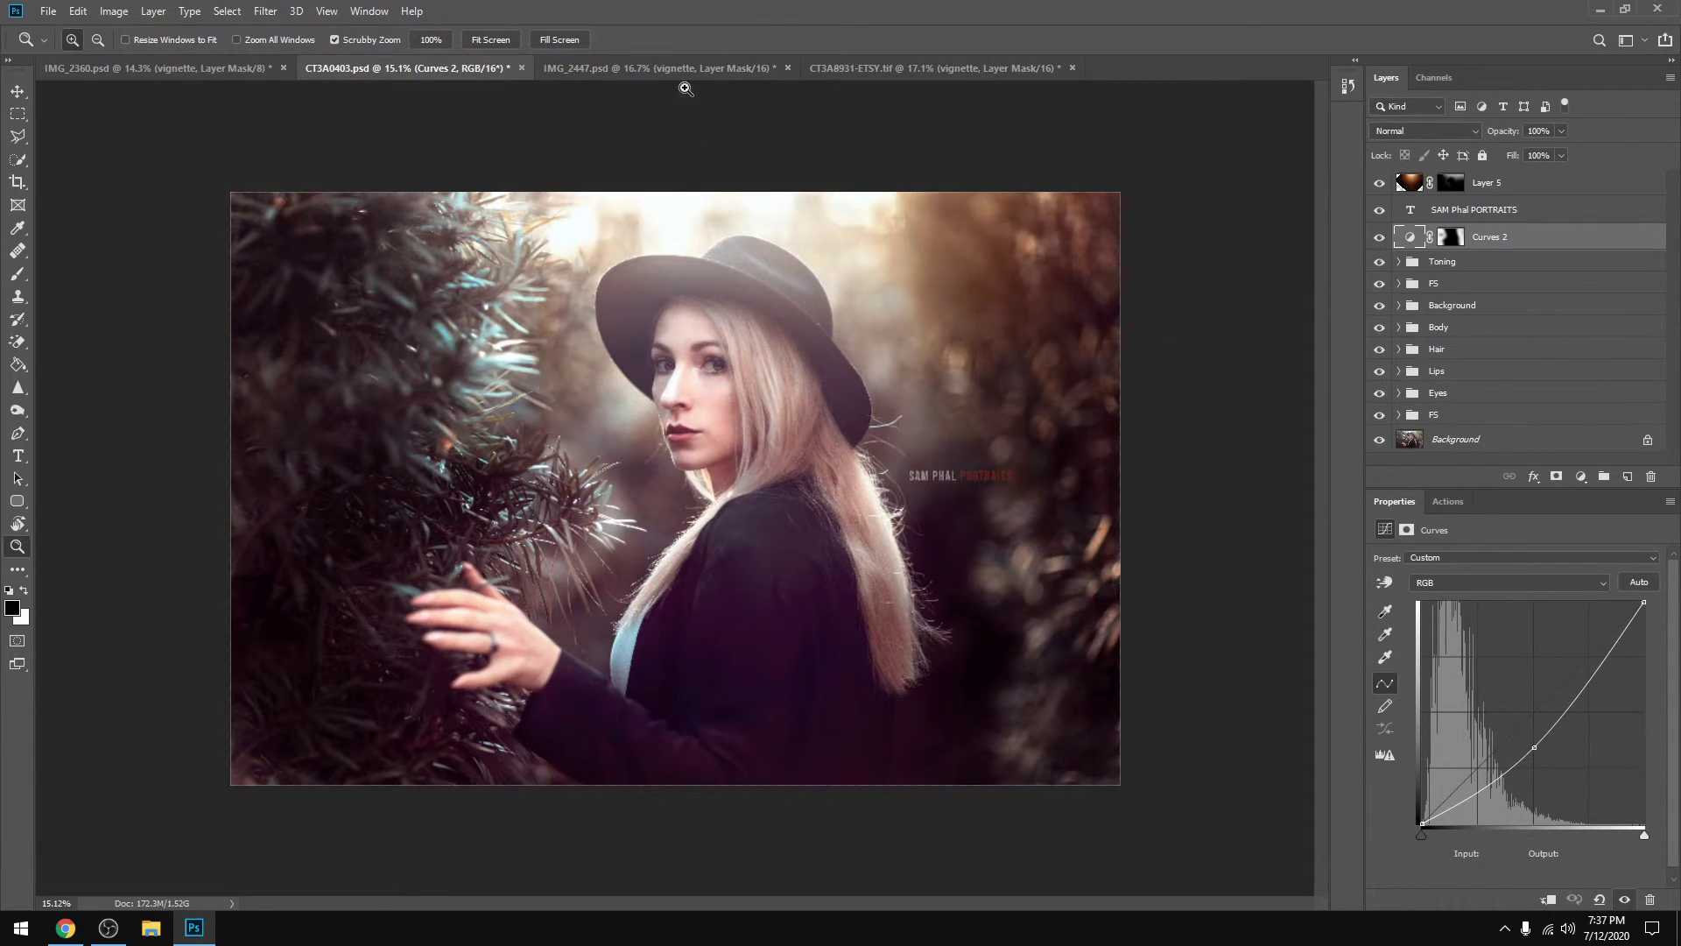
click(711, 70)
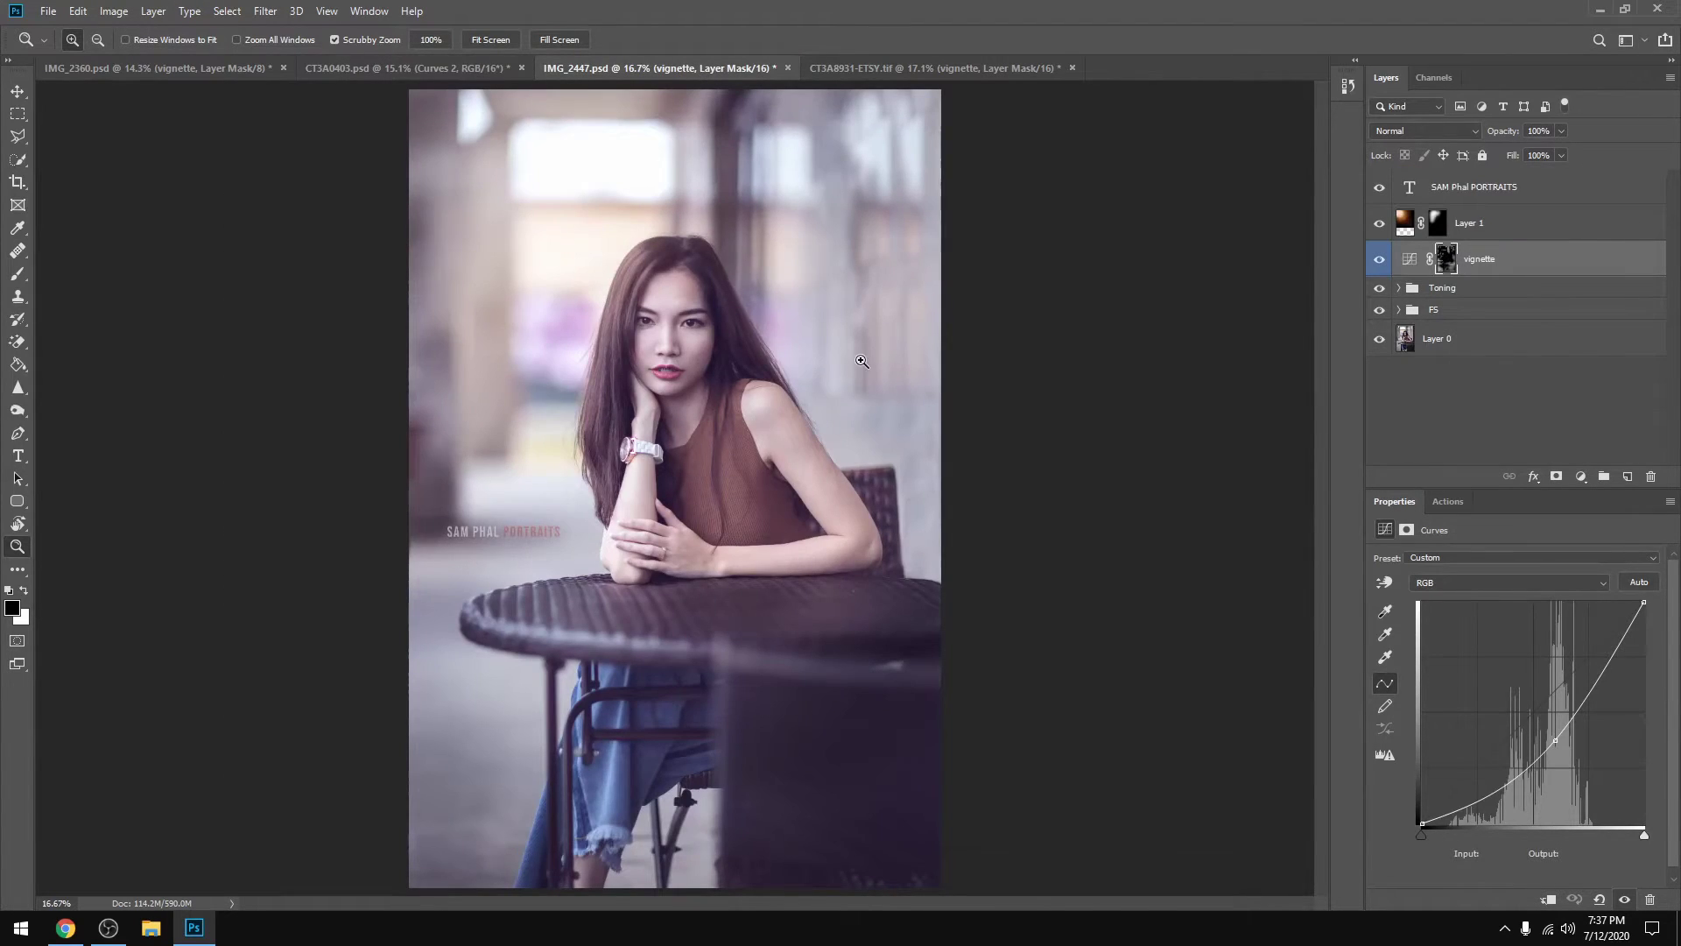
drag(854, 358, 834, 362)
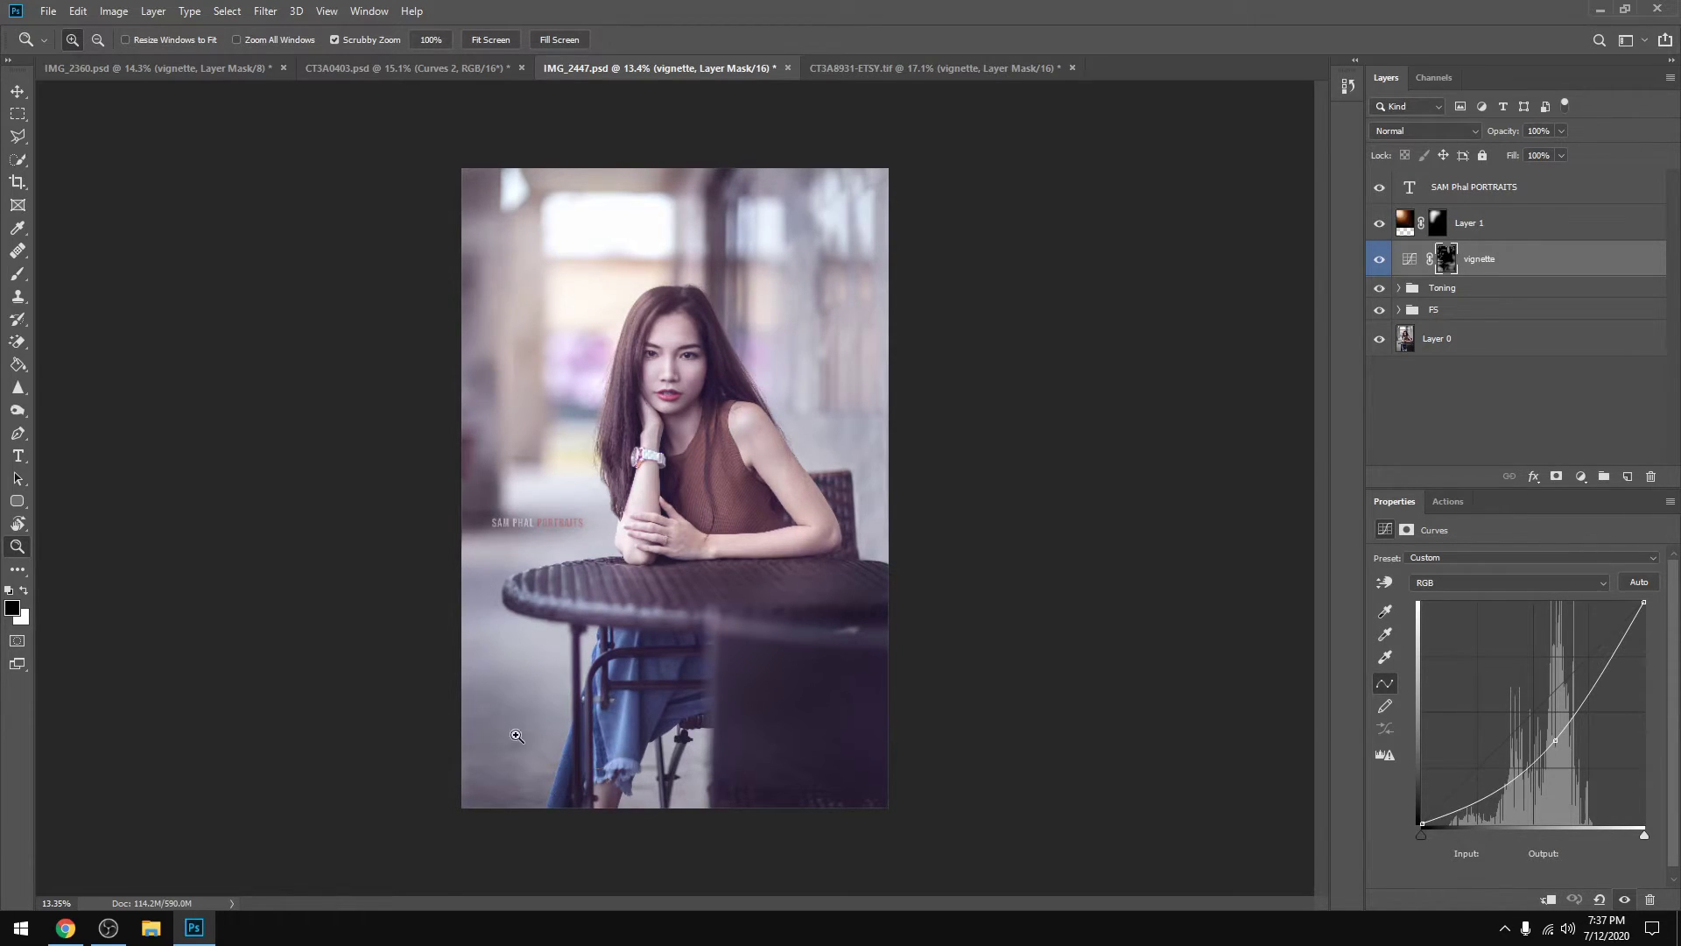
click(1379, 259)
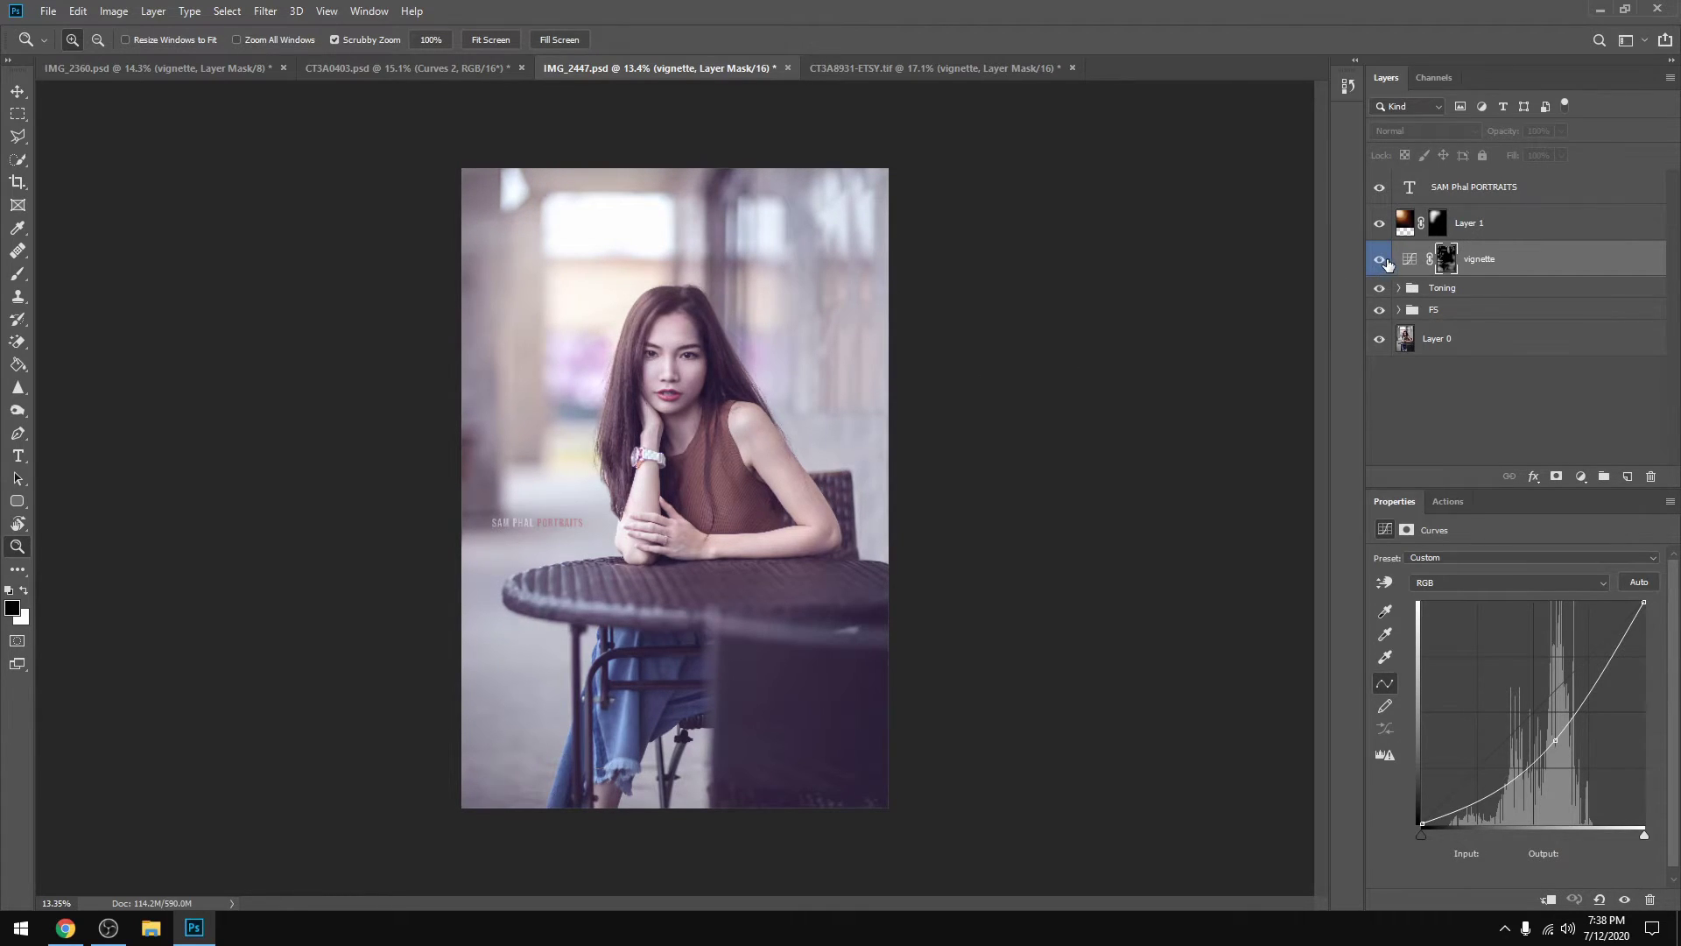
click(1381, 260)
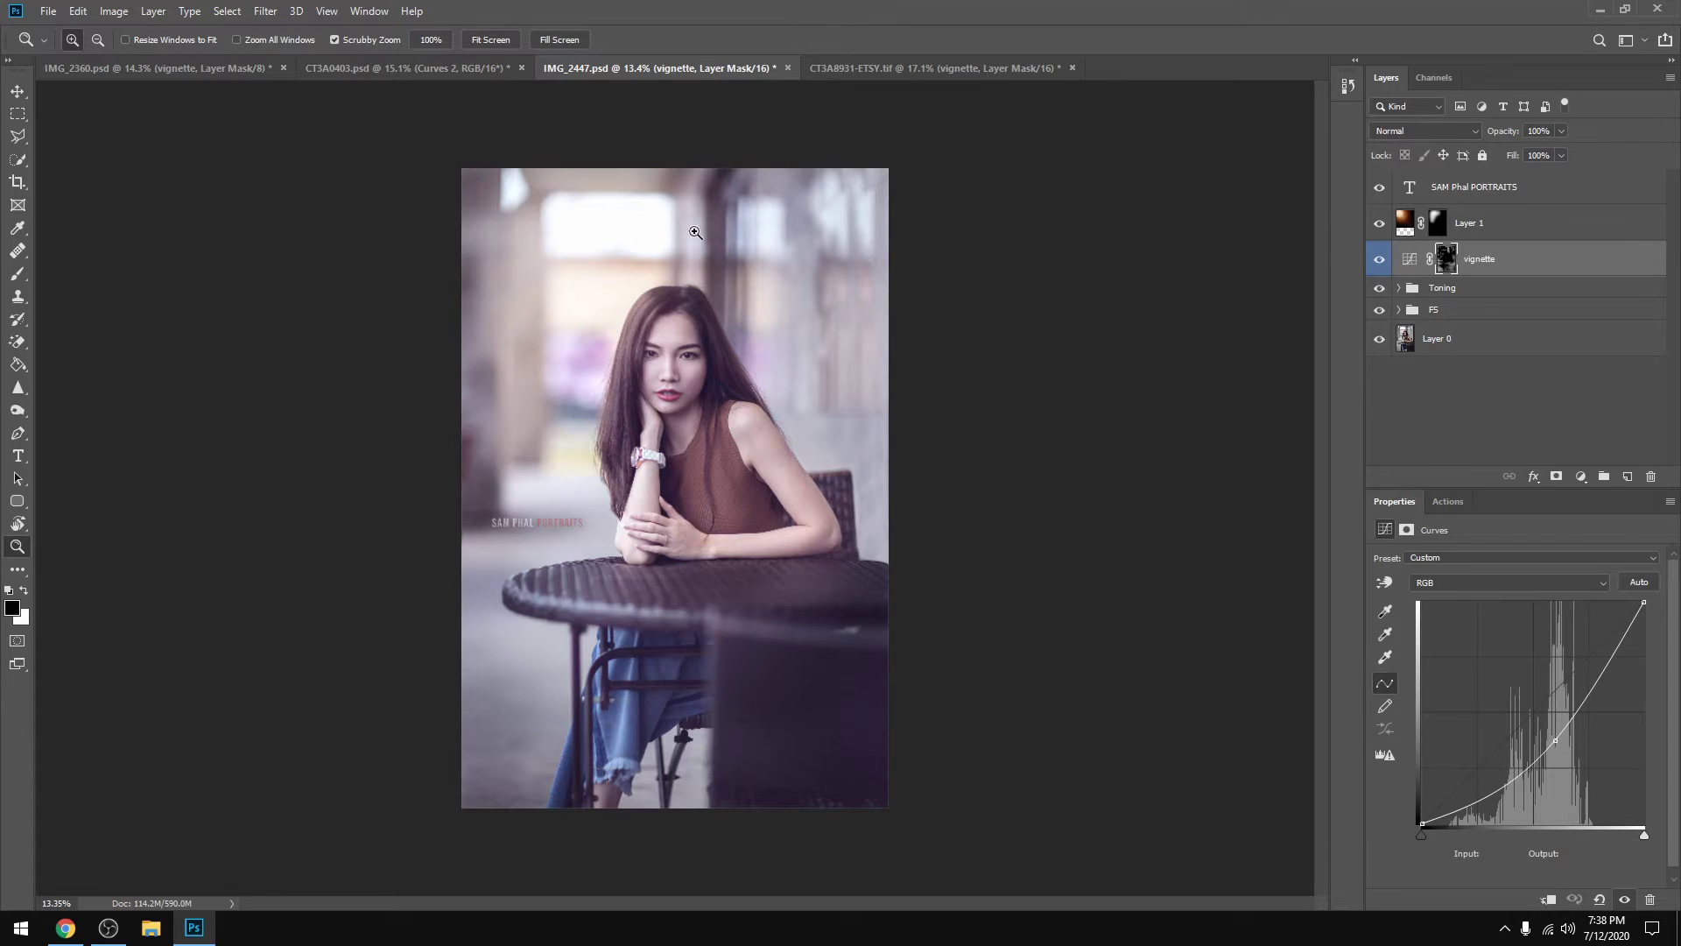
click(490, 40)
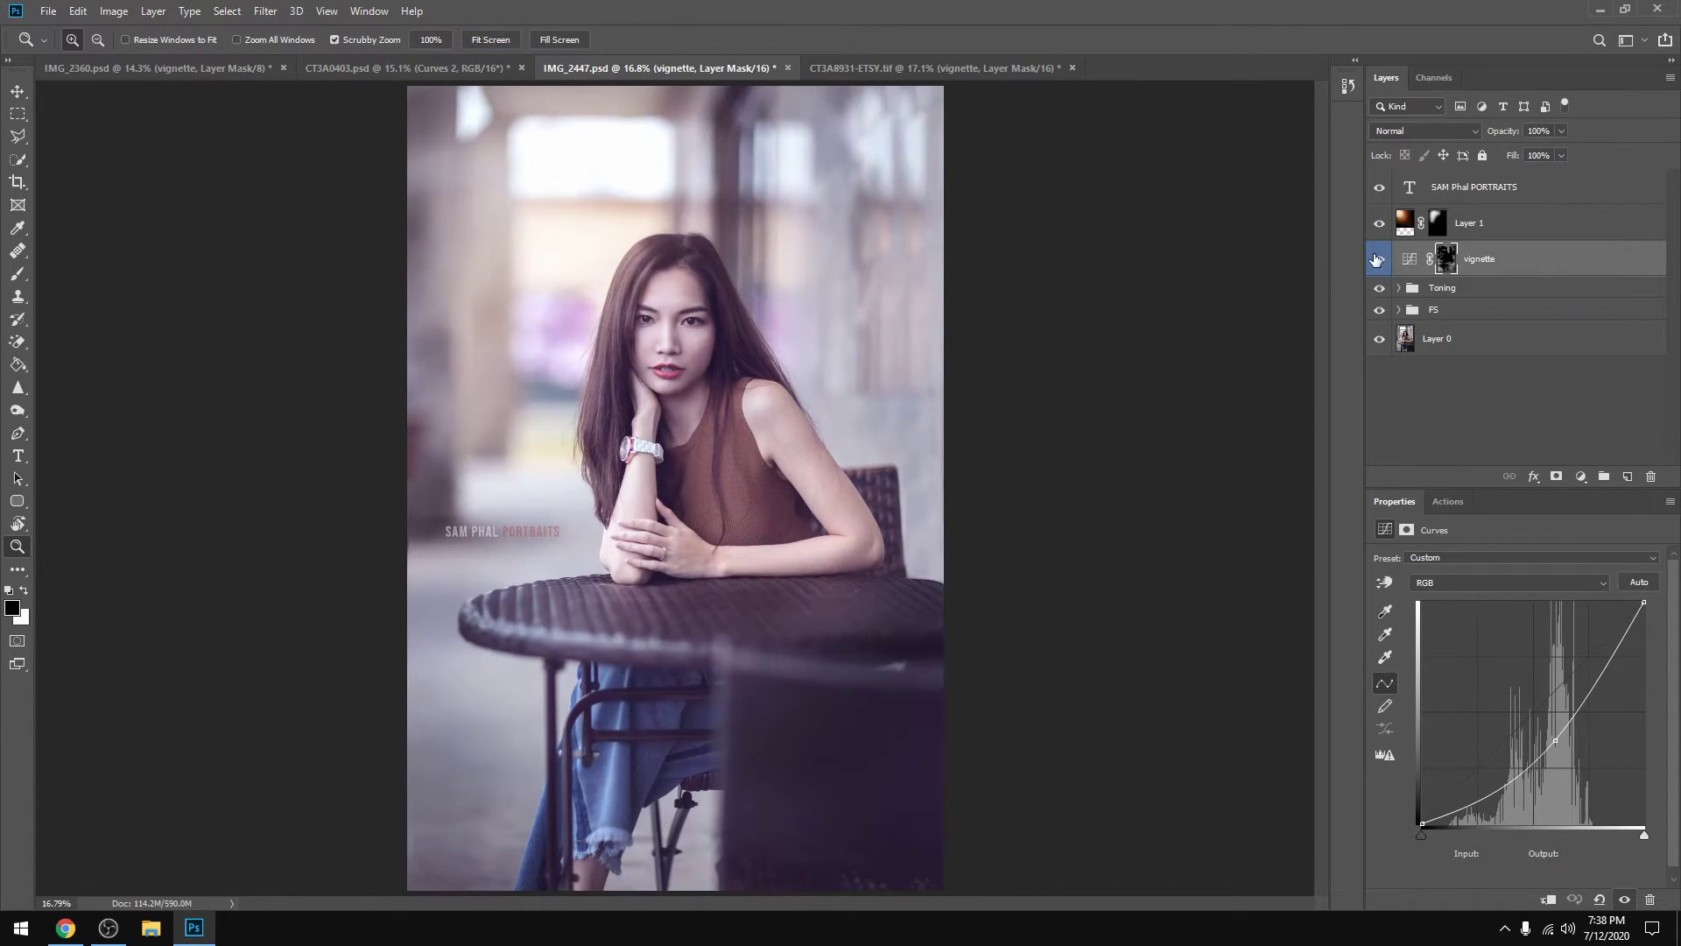
click(1368, 260)
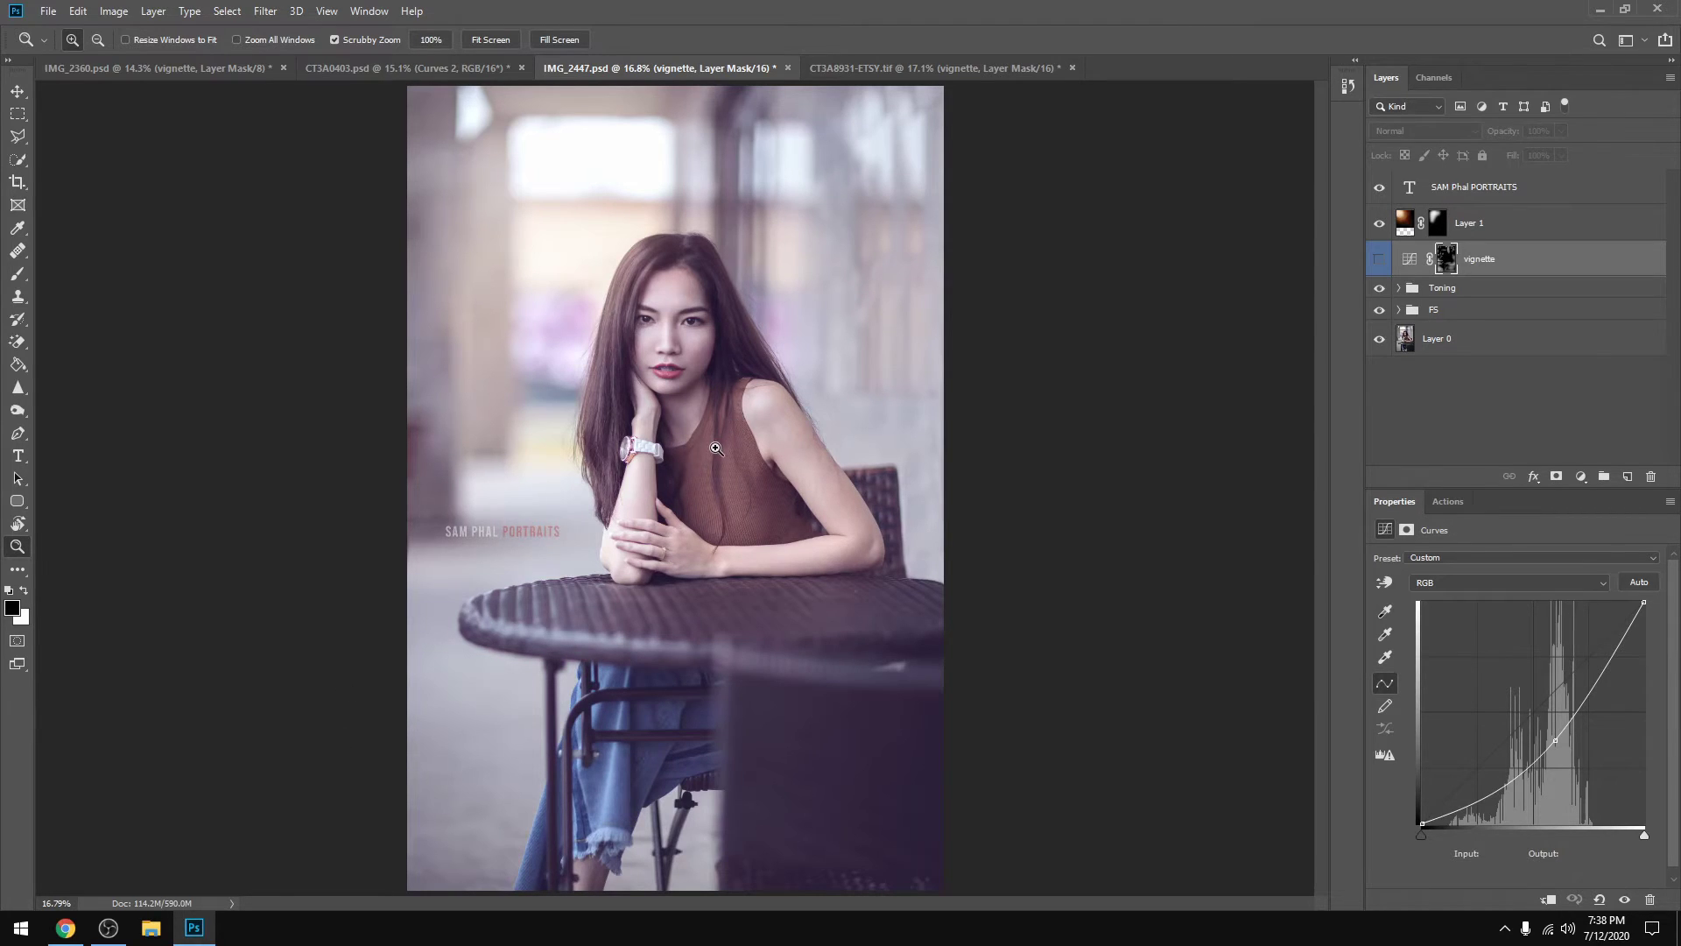
- Switch to Chrome, play the Khmer pronunciation of "flat colors" in the translation, and return to Photoshop
click(66, 928)
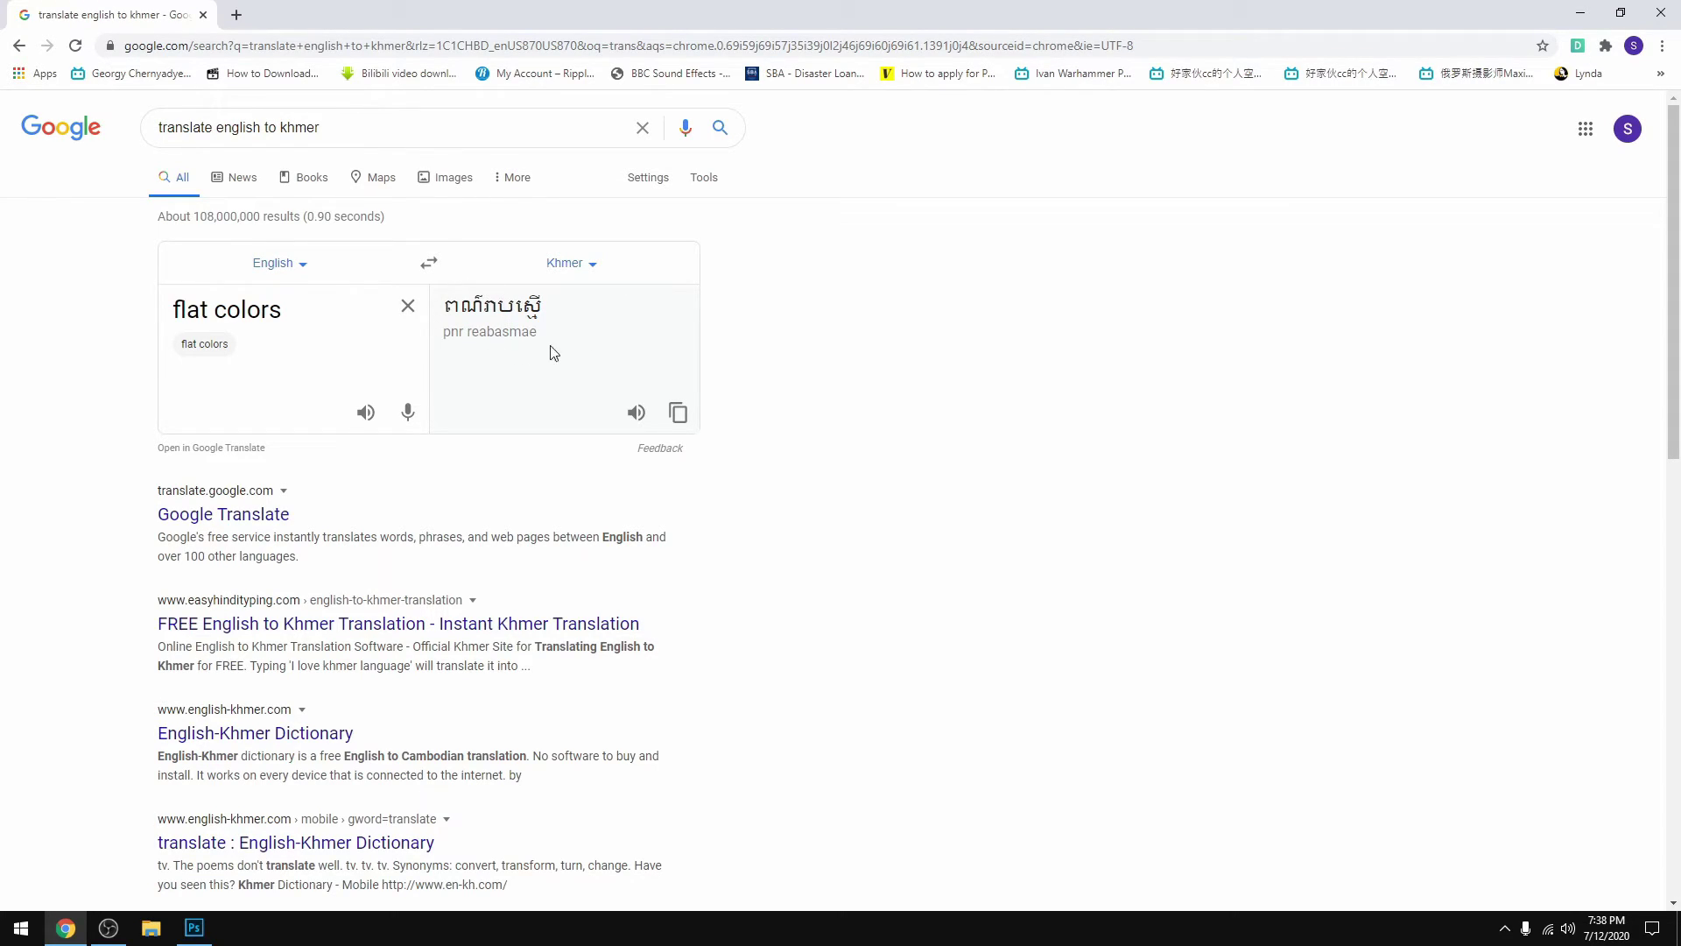
click(636, 412)
click(1580, 13)
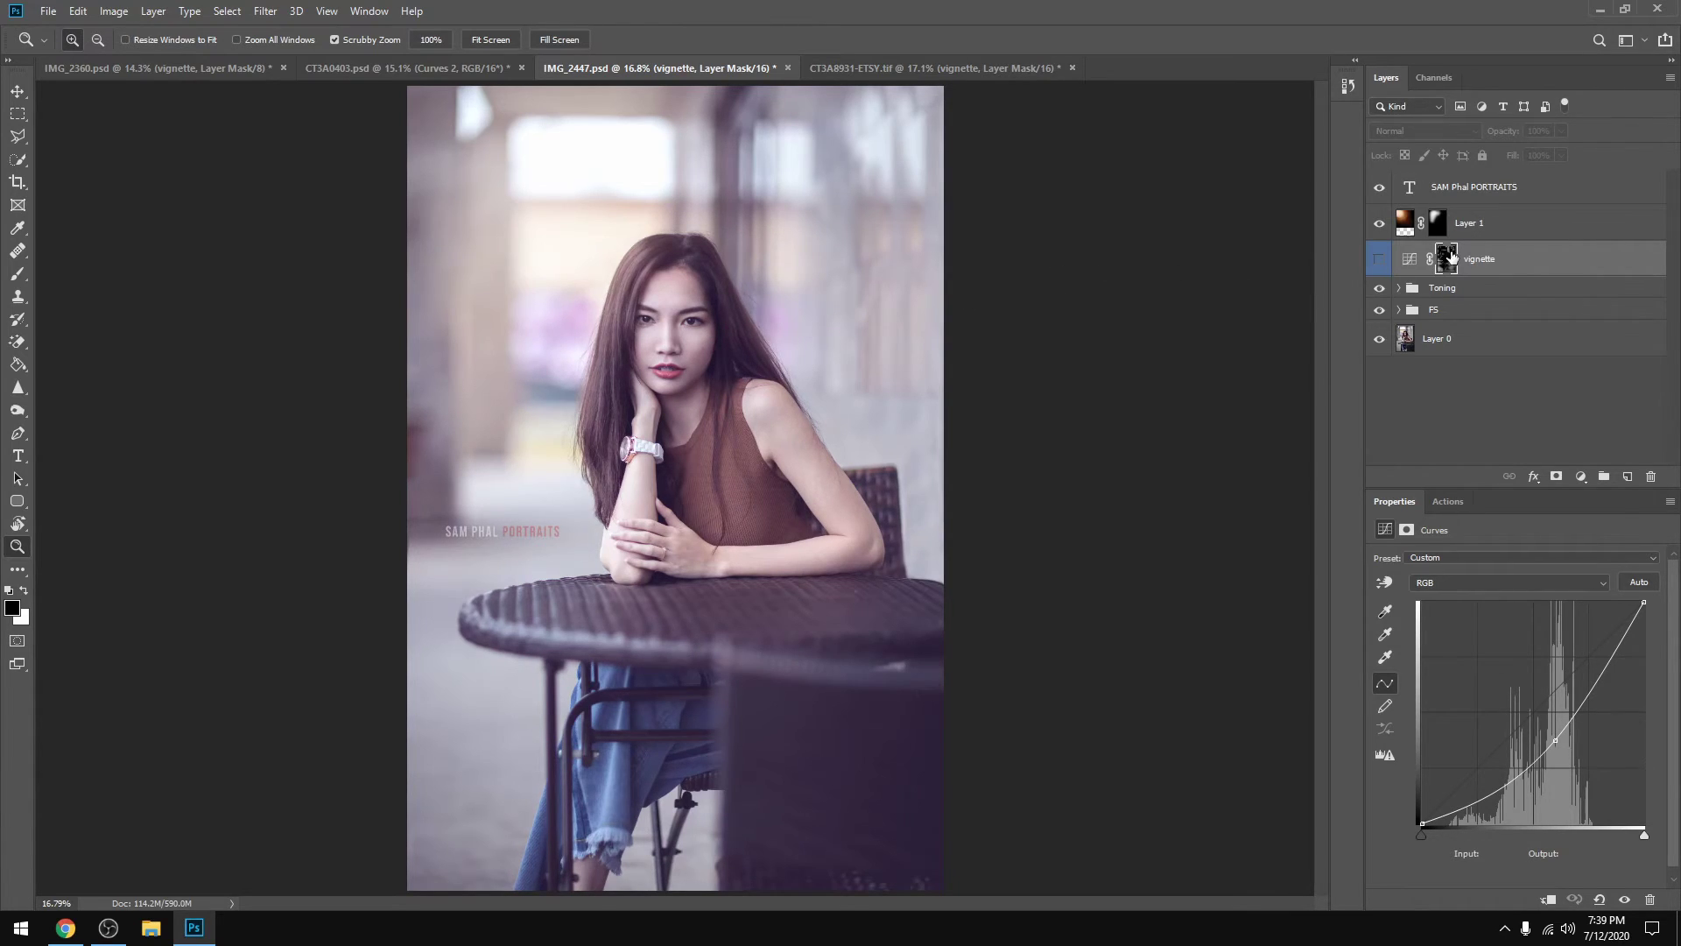
- Show the vignette layer of IMG_2447.psd again and compare the fitted image with and without it
click(1377, 262)
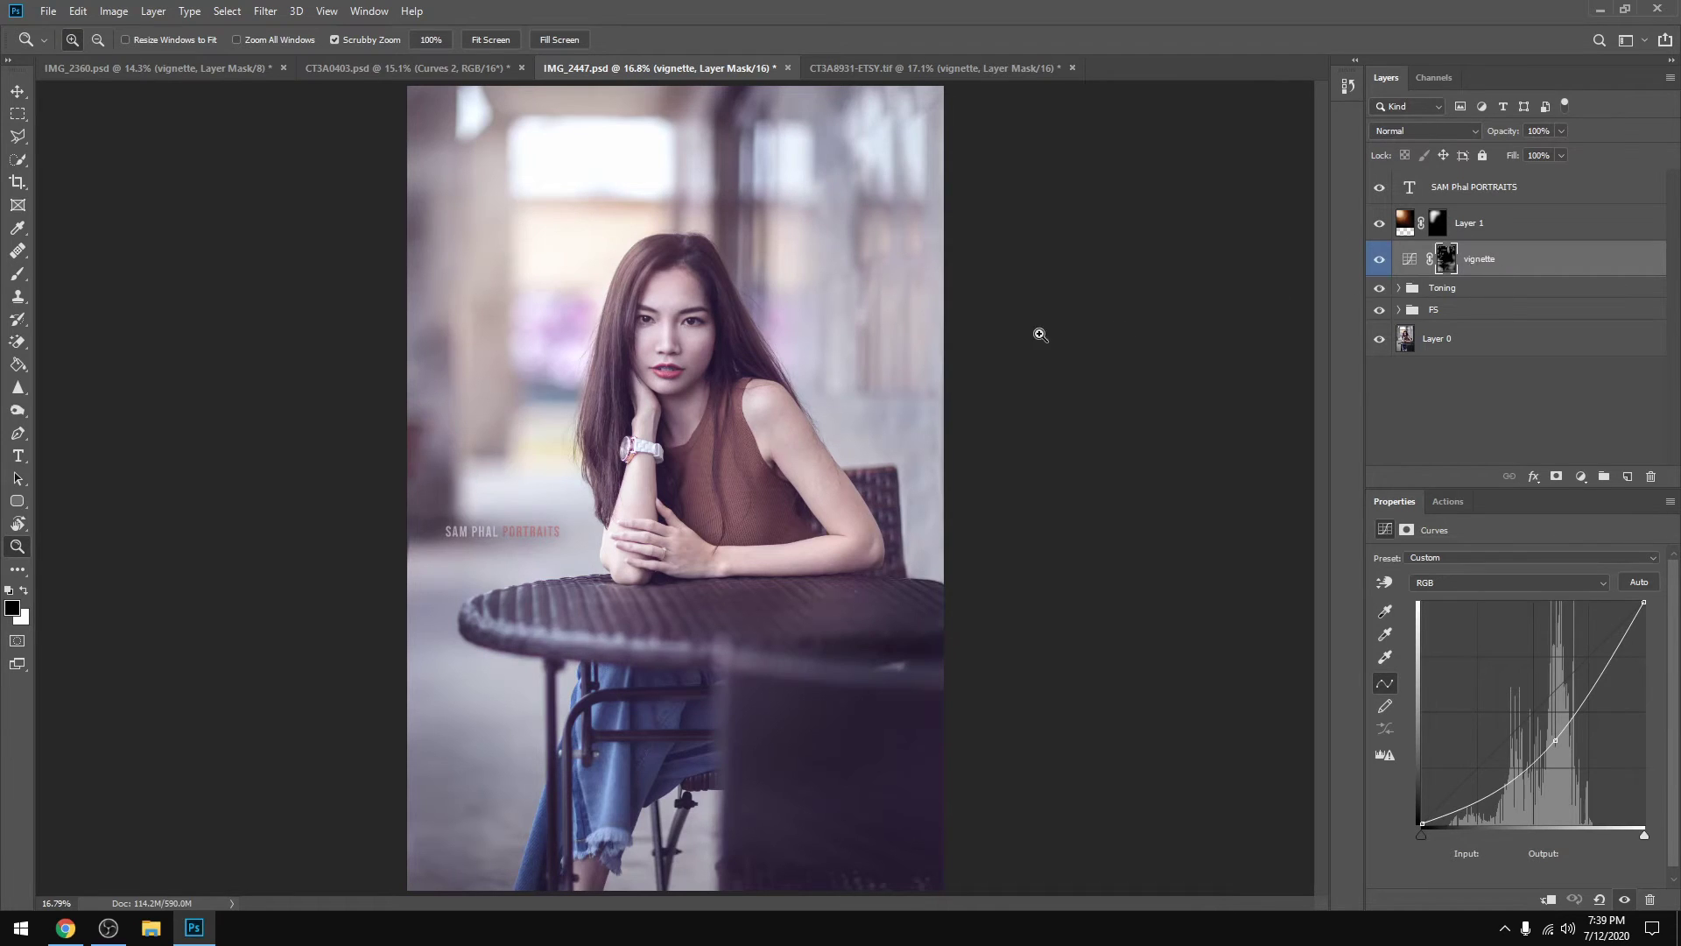
key(ctrl+minus)
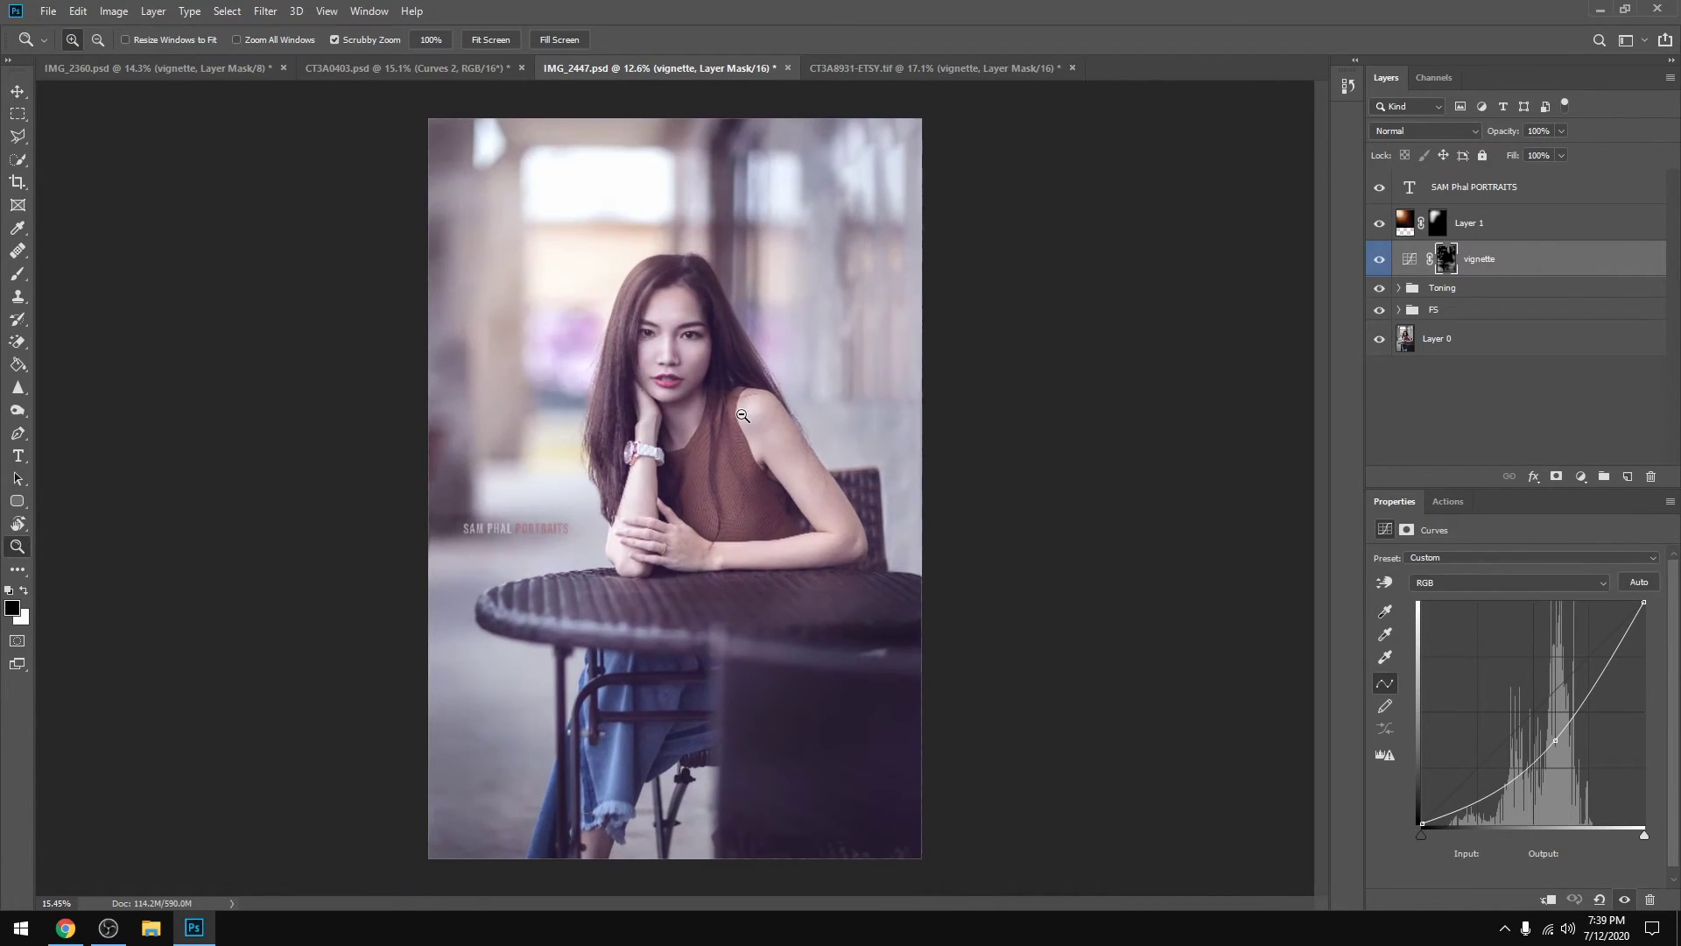
click(490, 40)
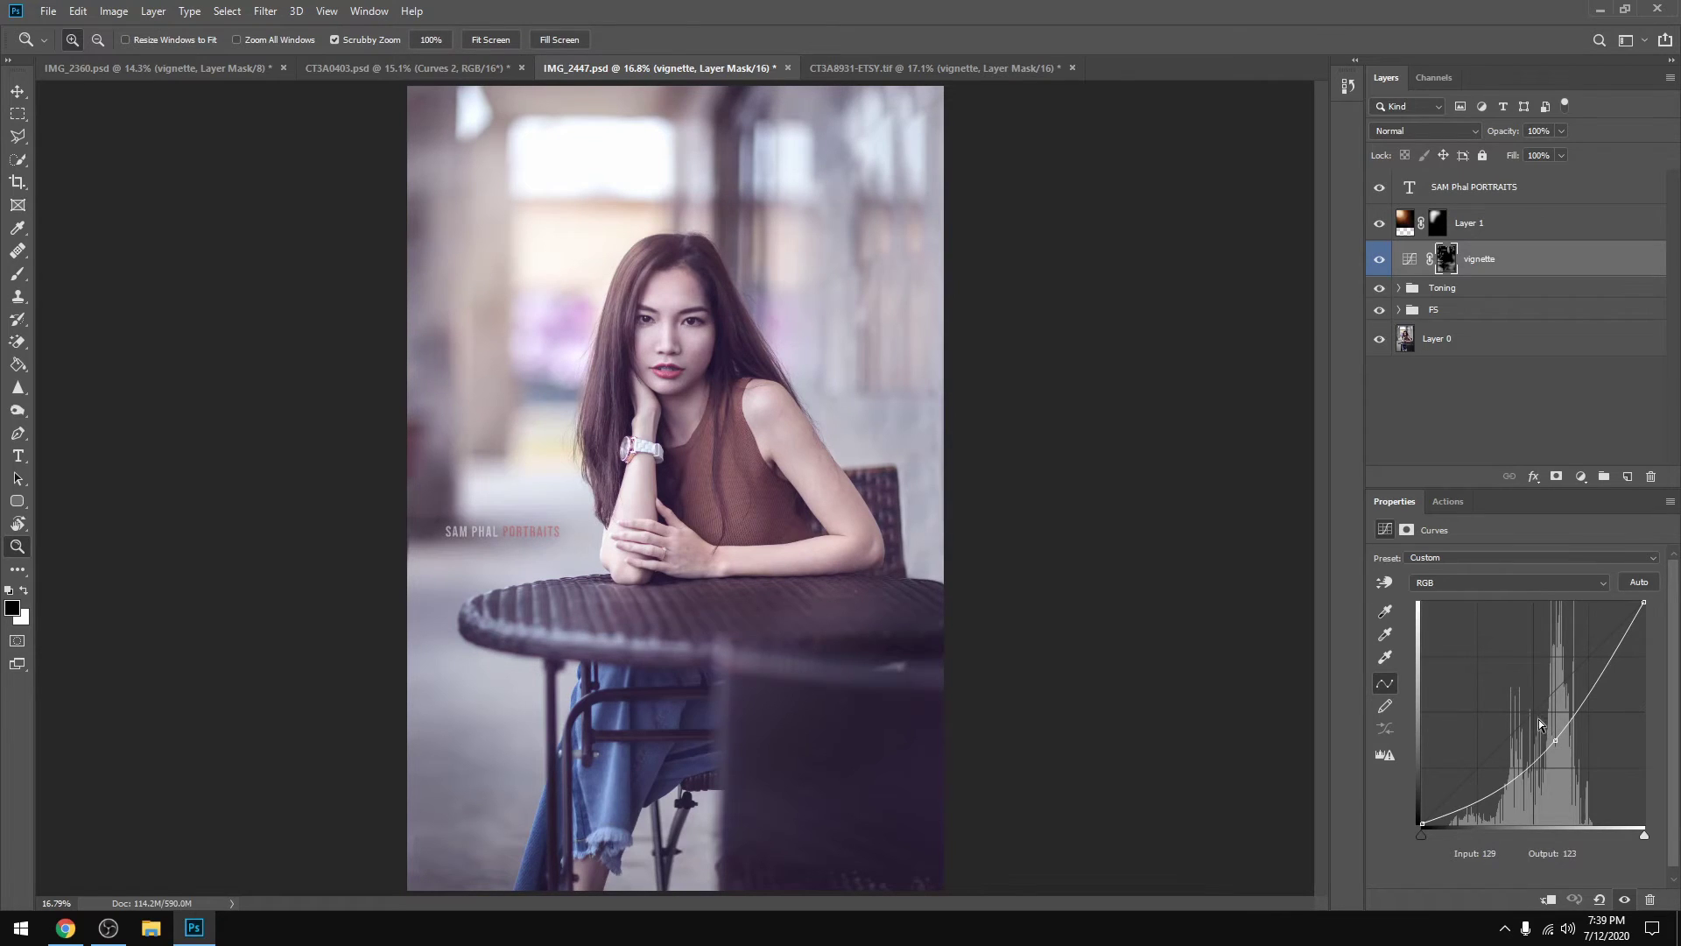
click(1381, 259)
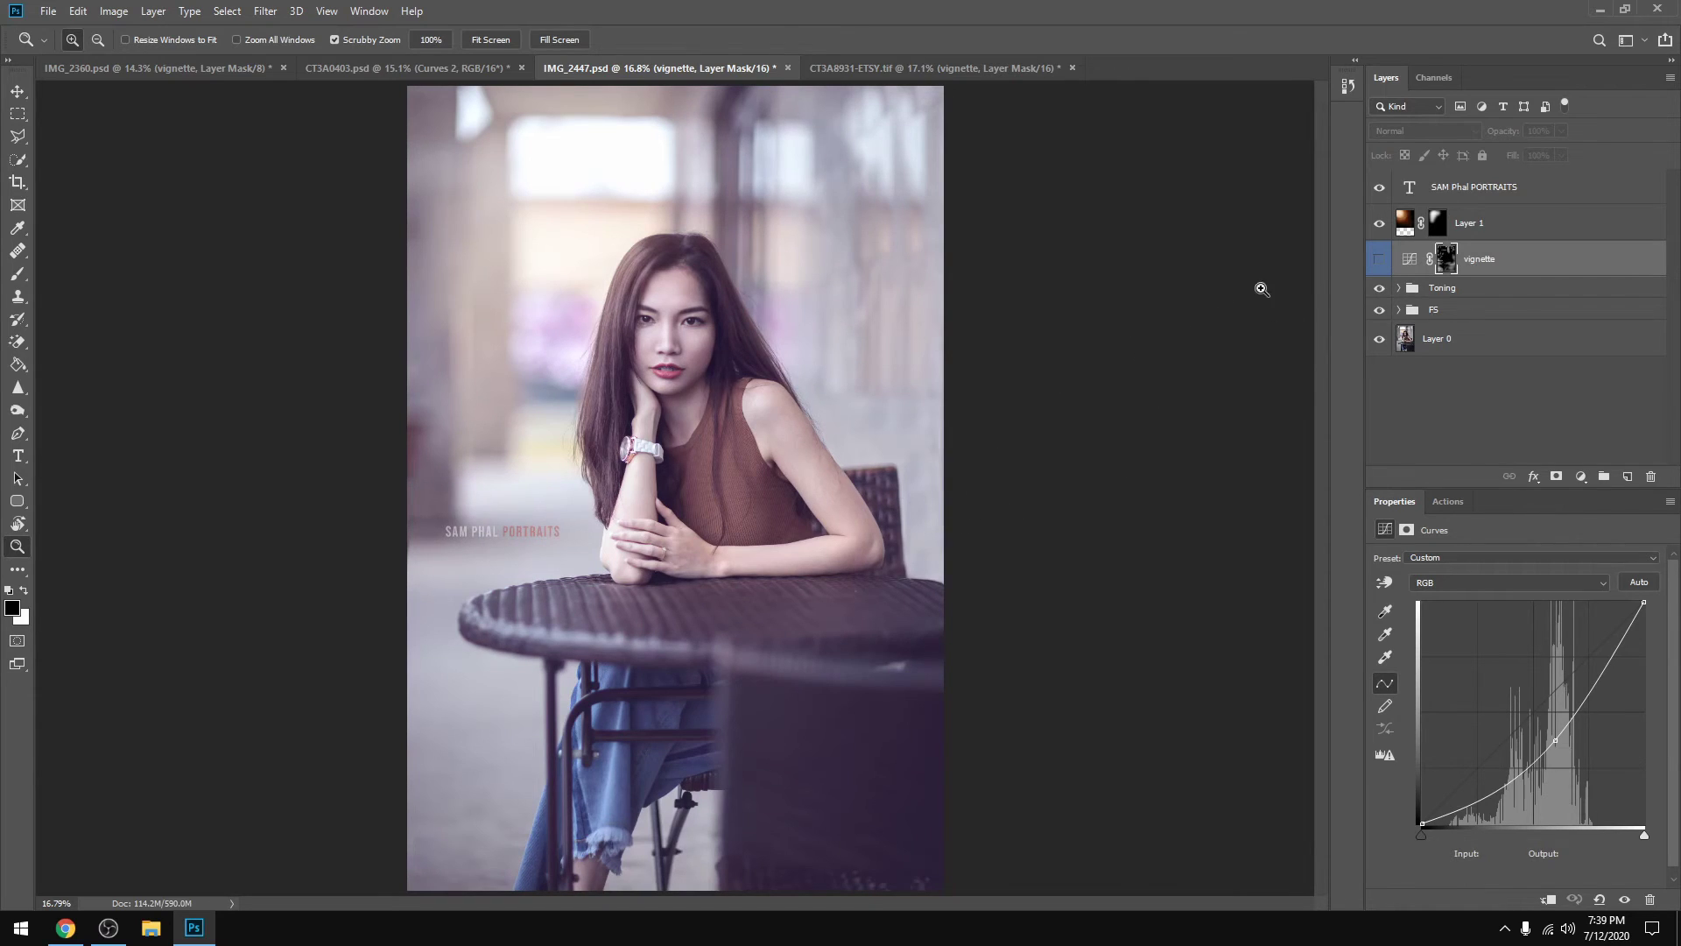
click(1380, 263)
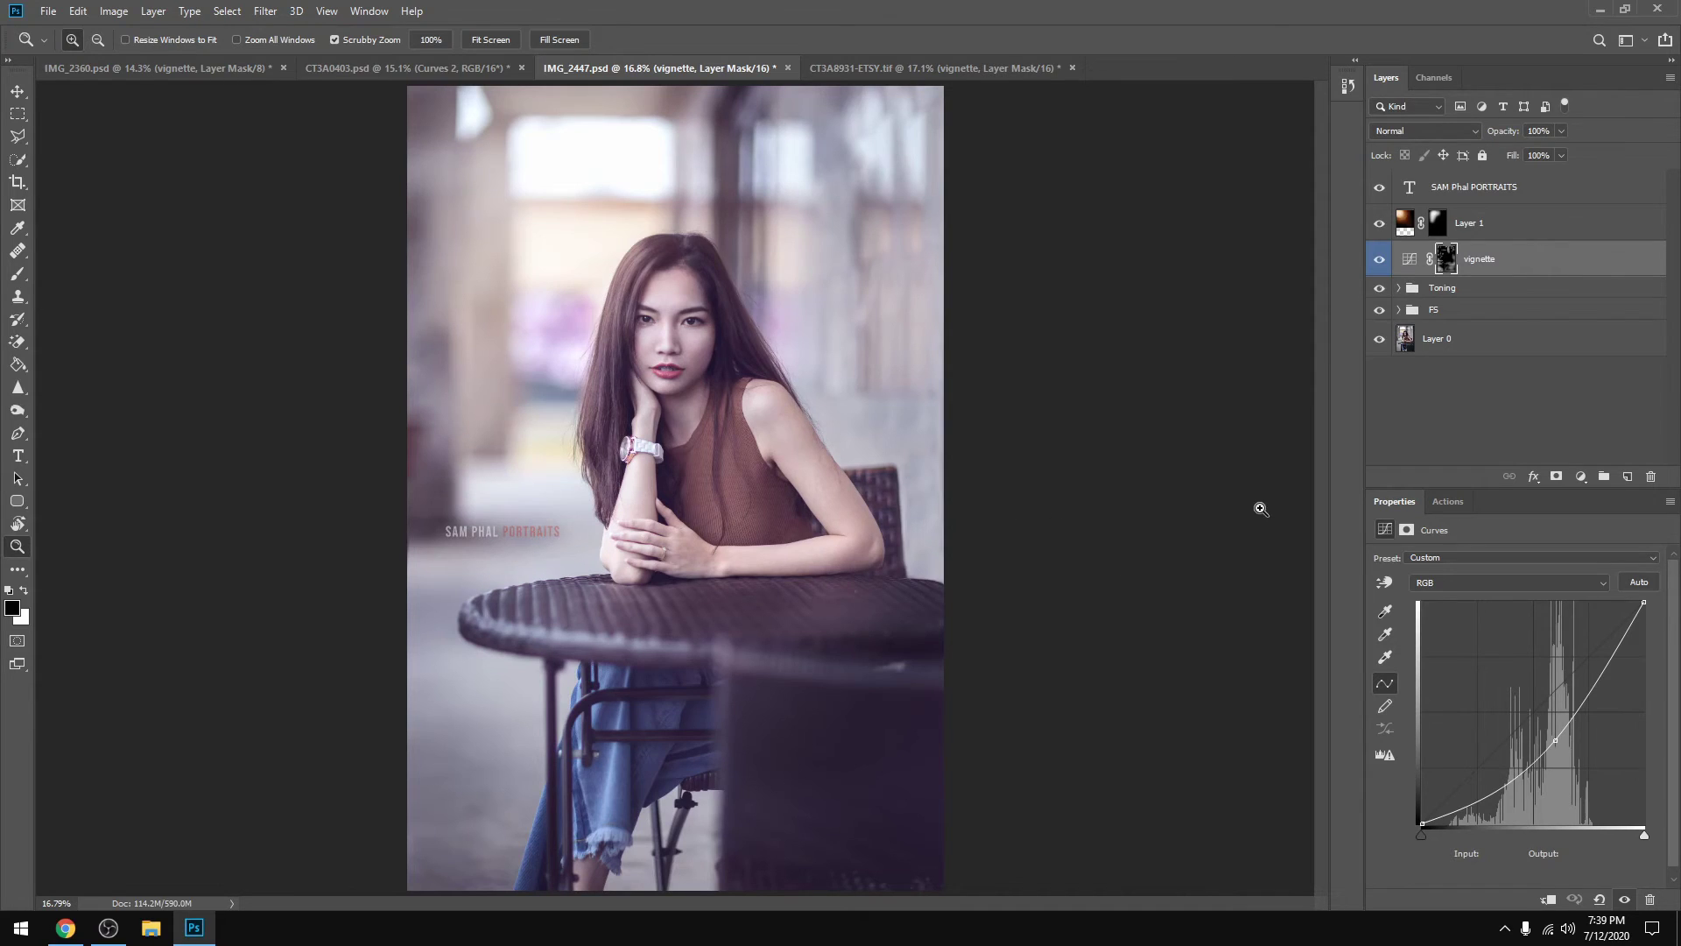
- Switch to CT3A8931-ETSY.tif and compare the red-haired portrait with its vignette layer hidden and shown
click(917, 68)
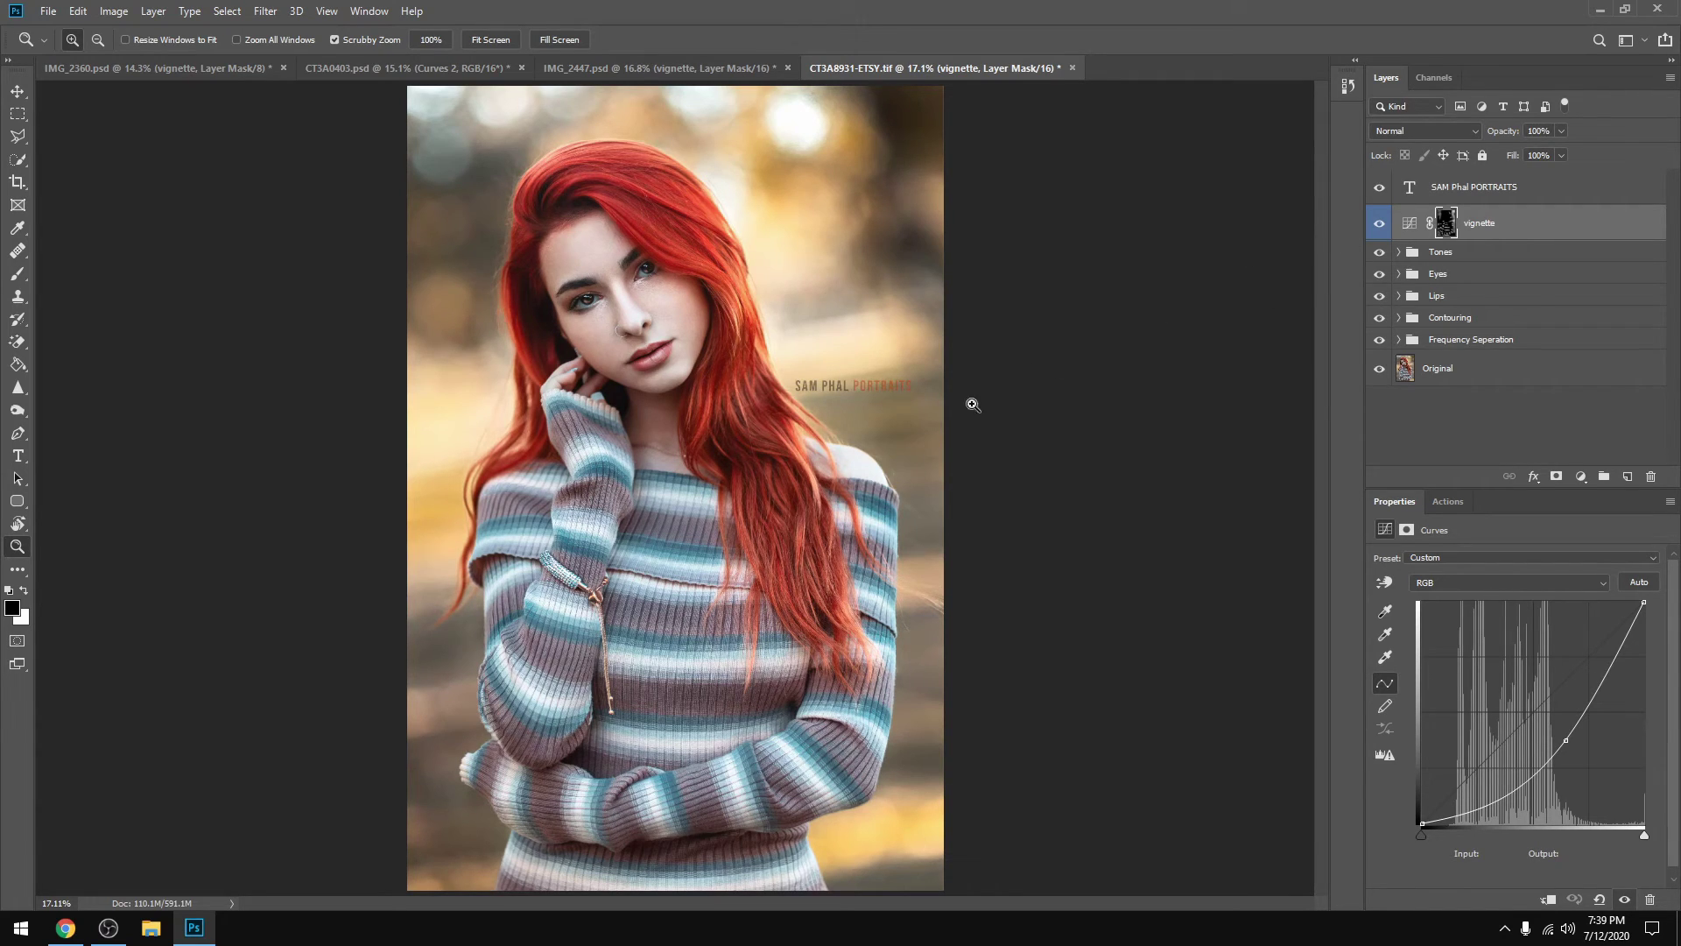
click(1381, 225)
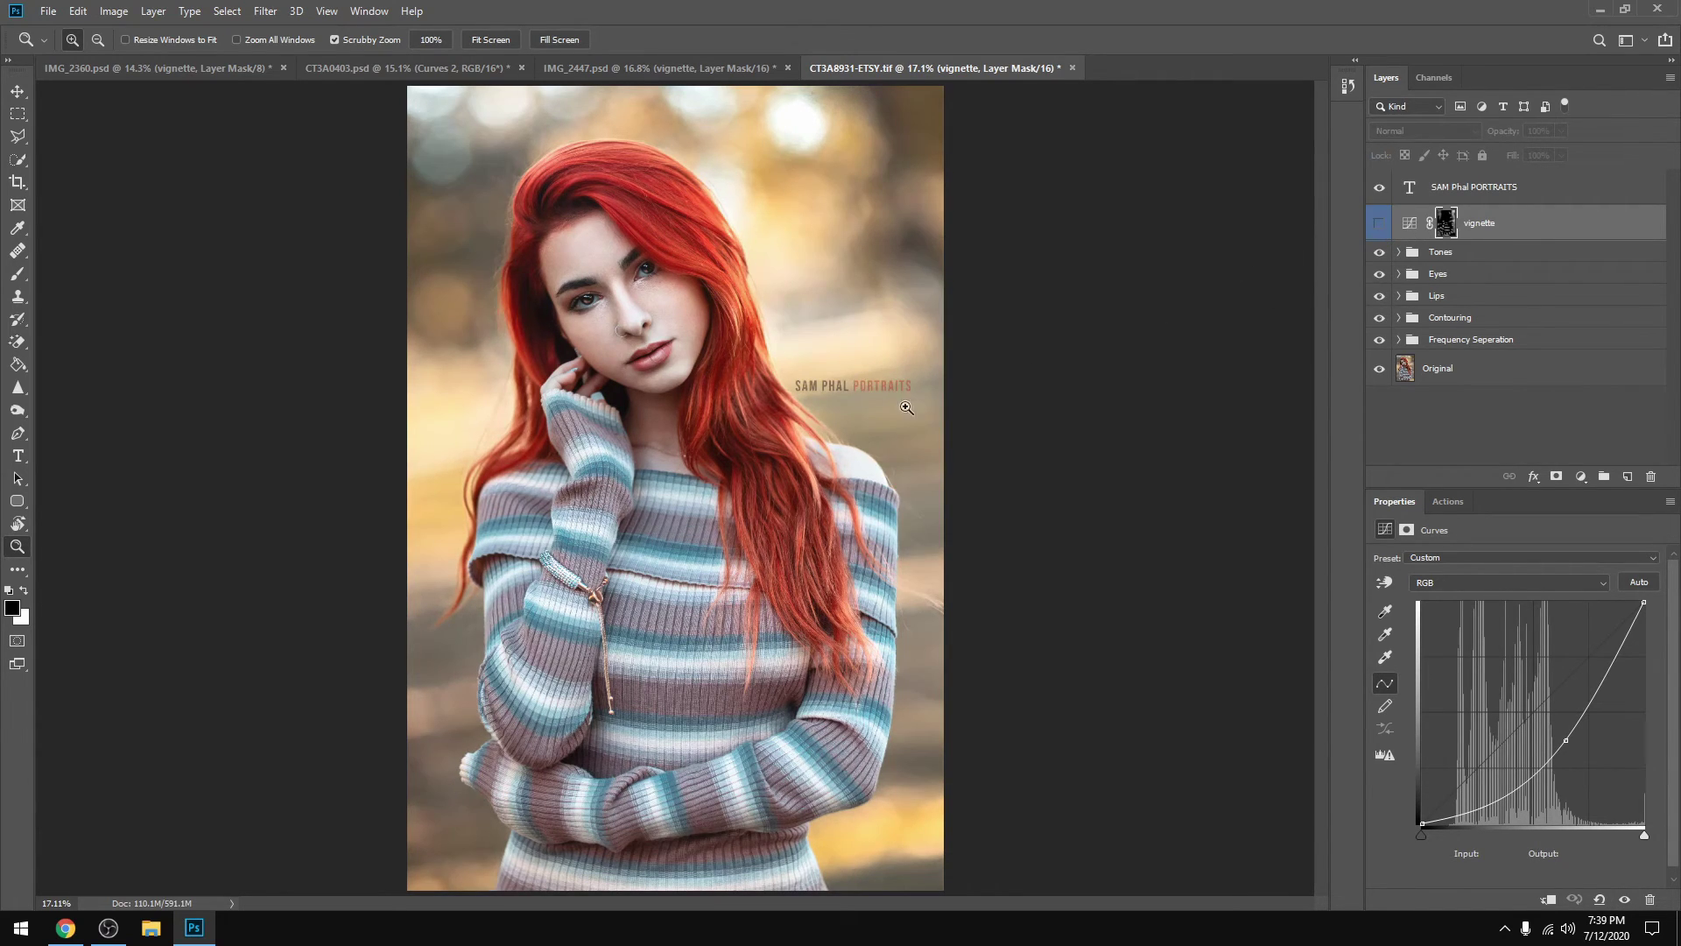
click(1379, 225)
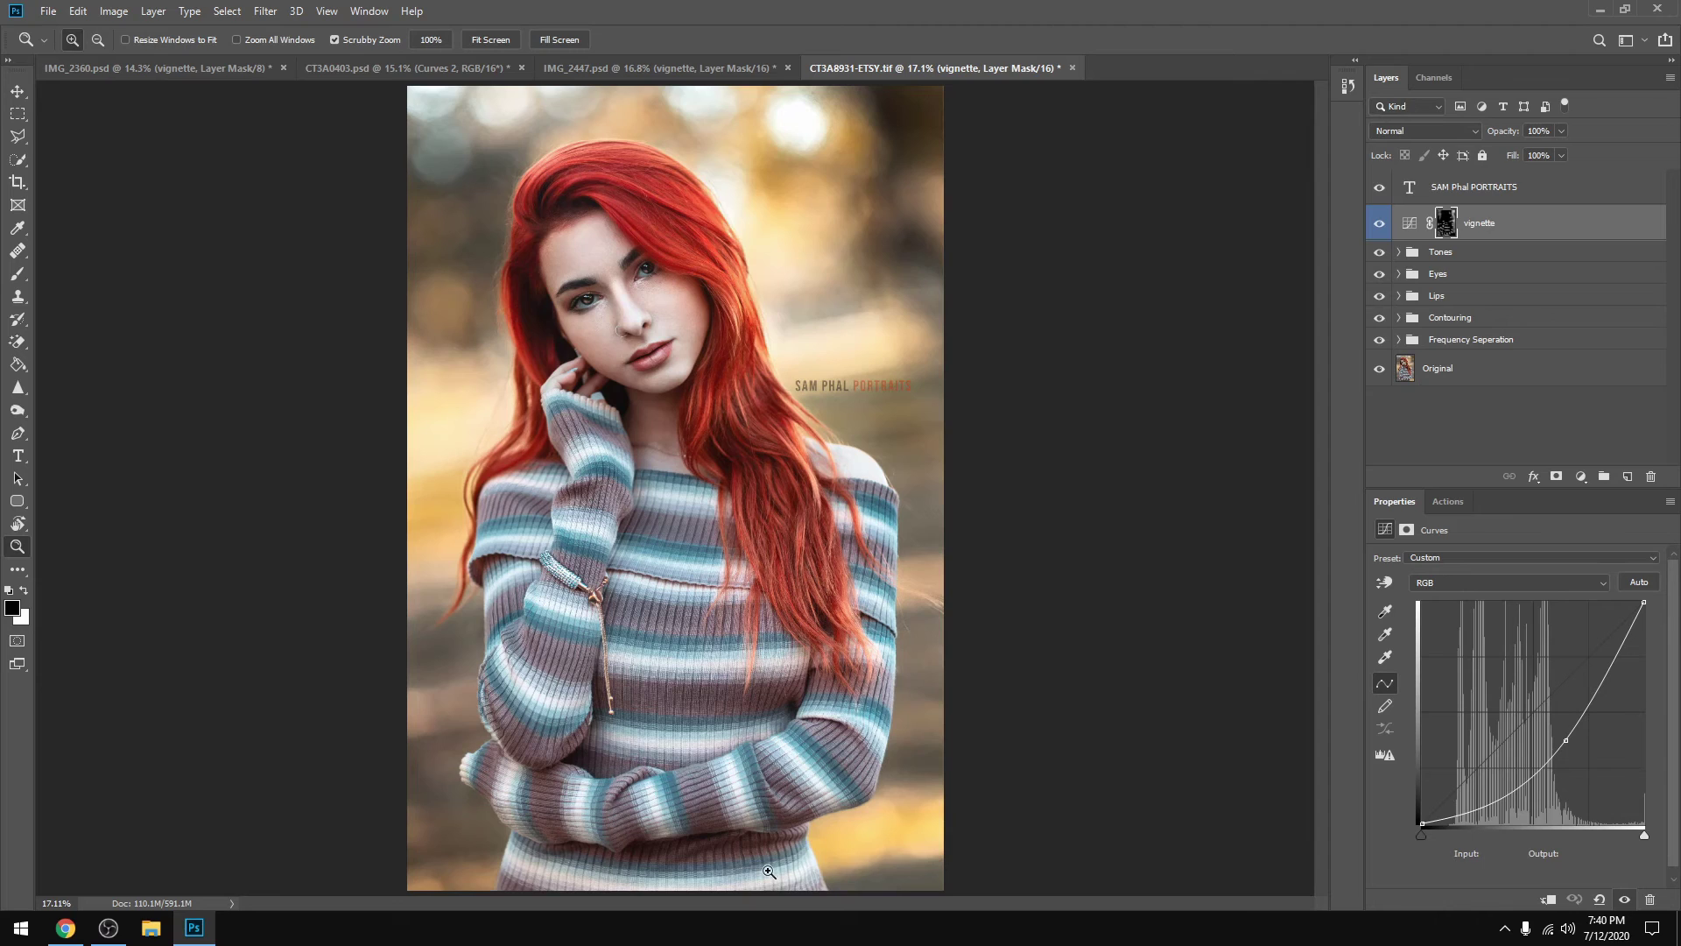
click(1379, 224)
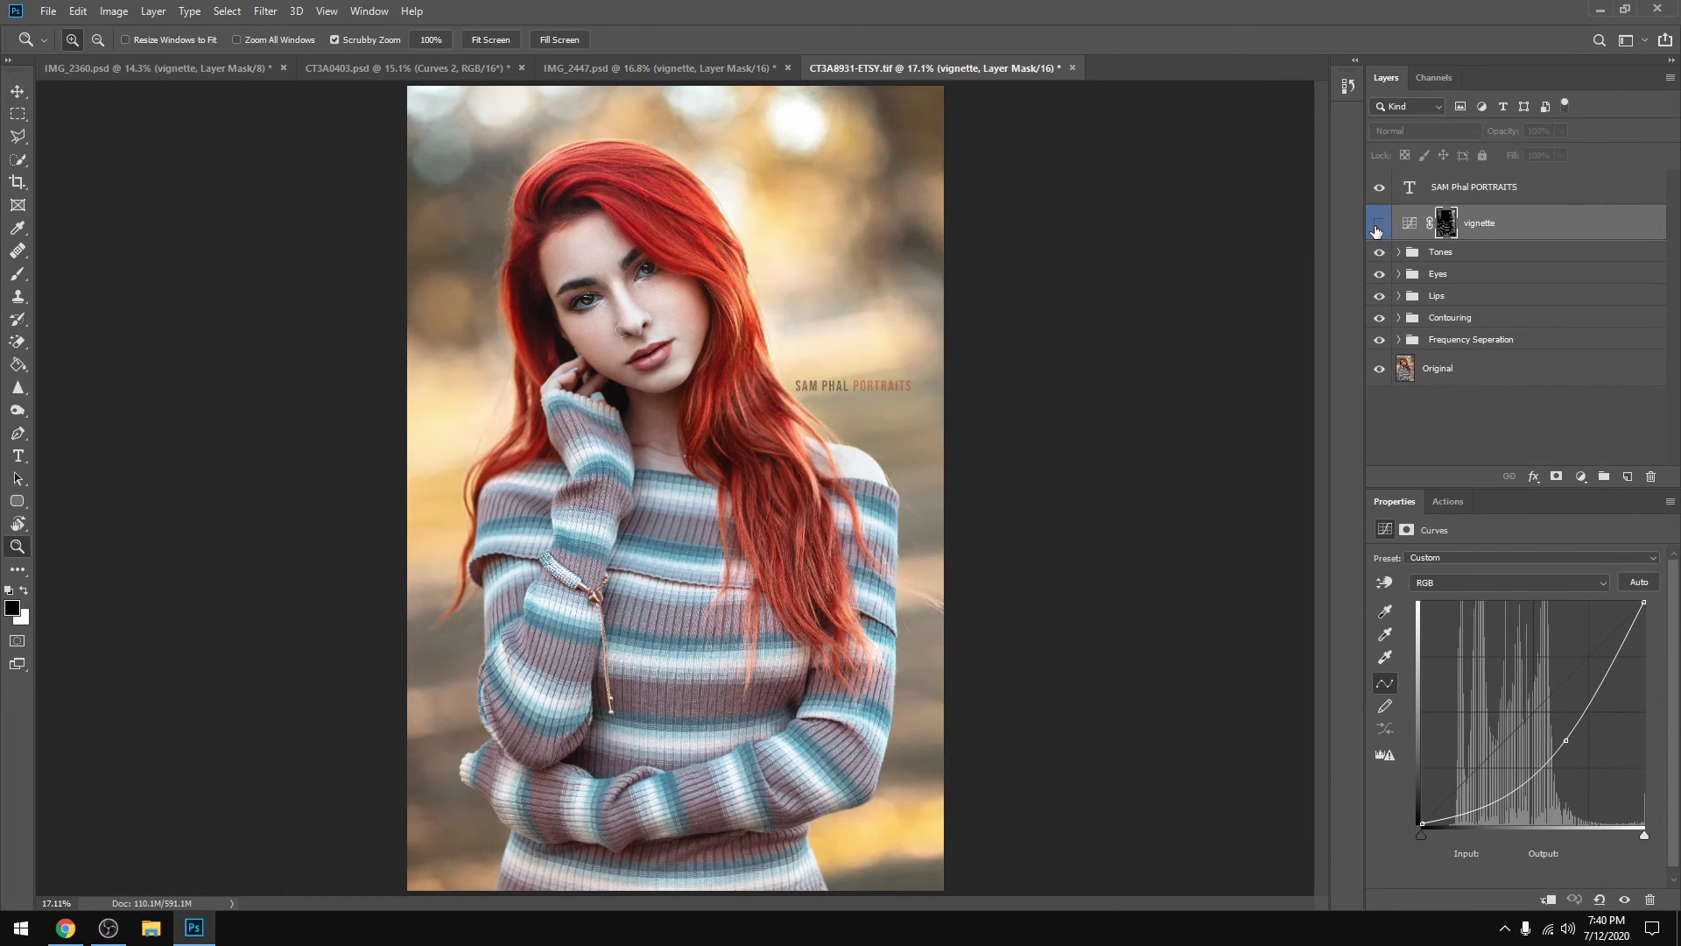
click(1379, 225)
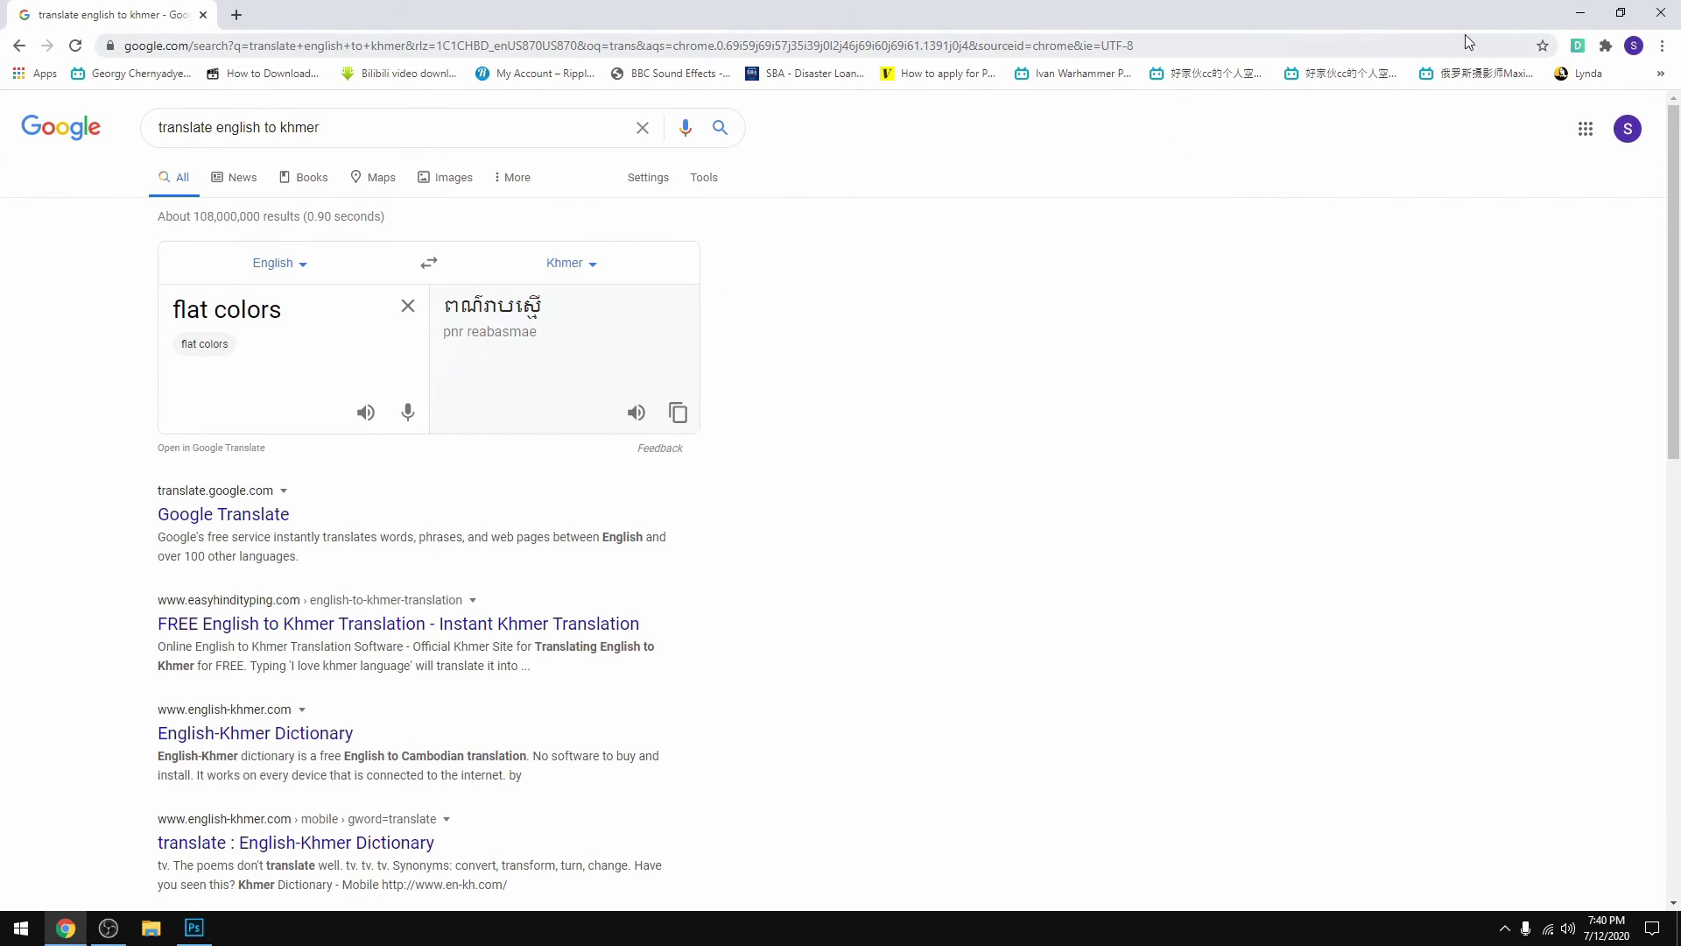
- Return from Chrome to Photoshop and compare the red-haired portrait without and with its vignette layer again, leaving the layer visible
click(1581, 14)
click(1380, 224)
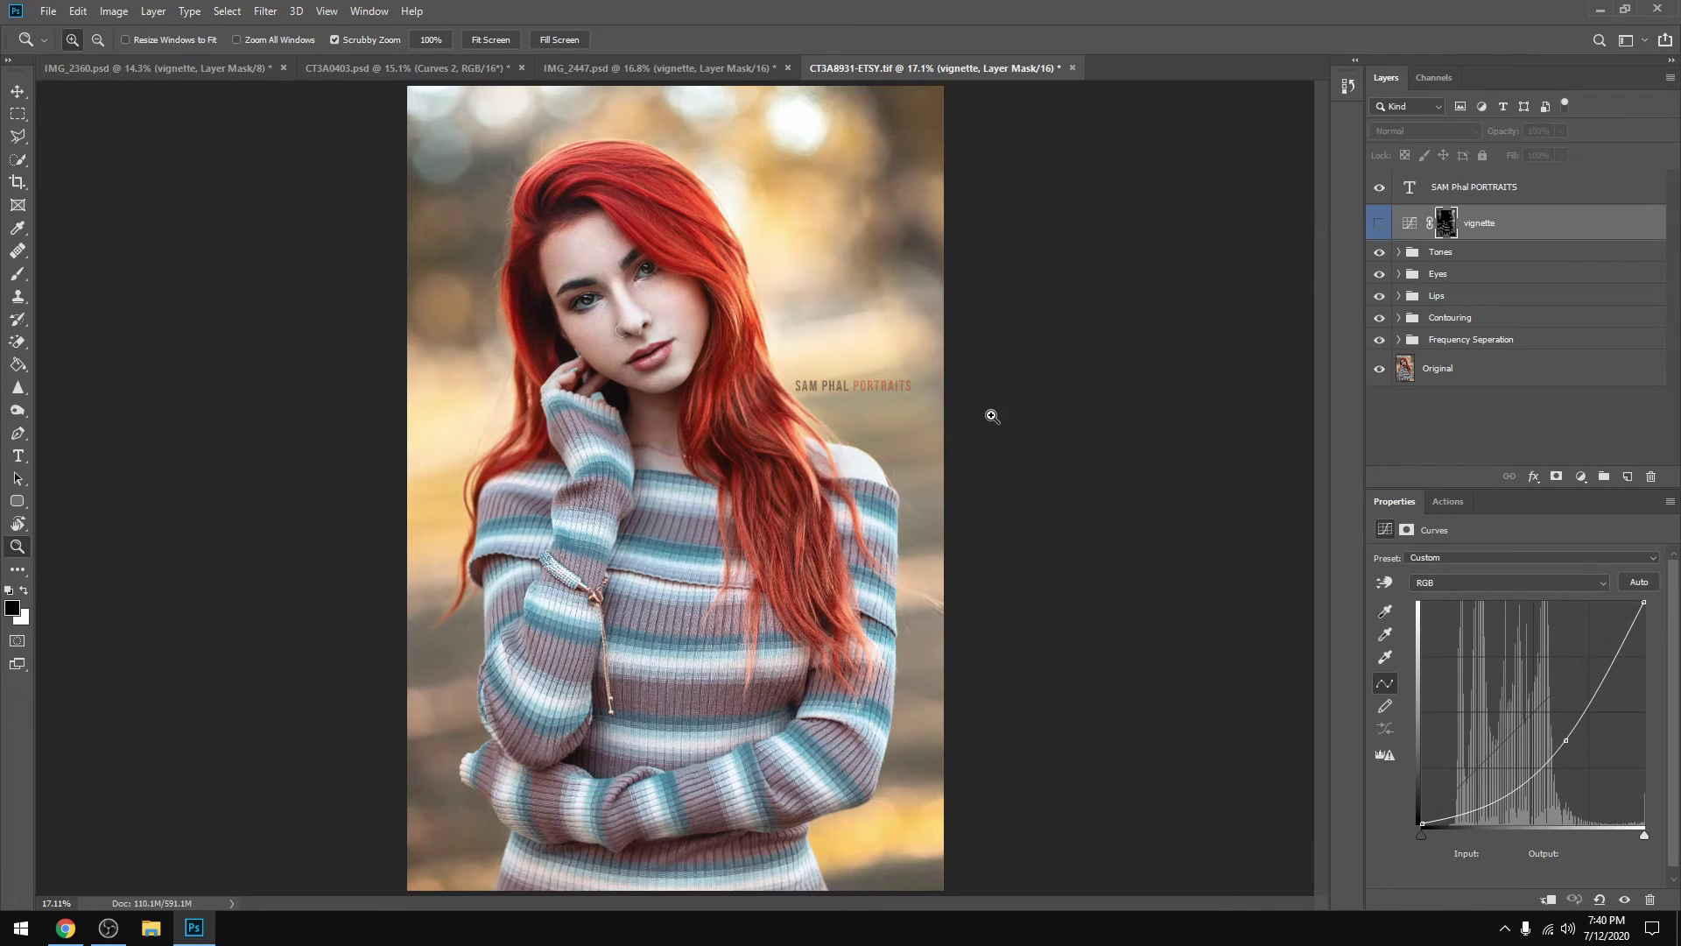
click(1378, 224)
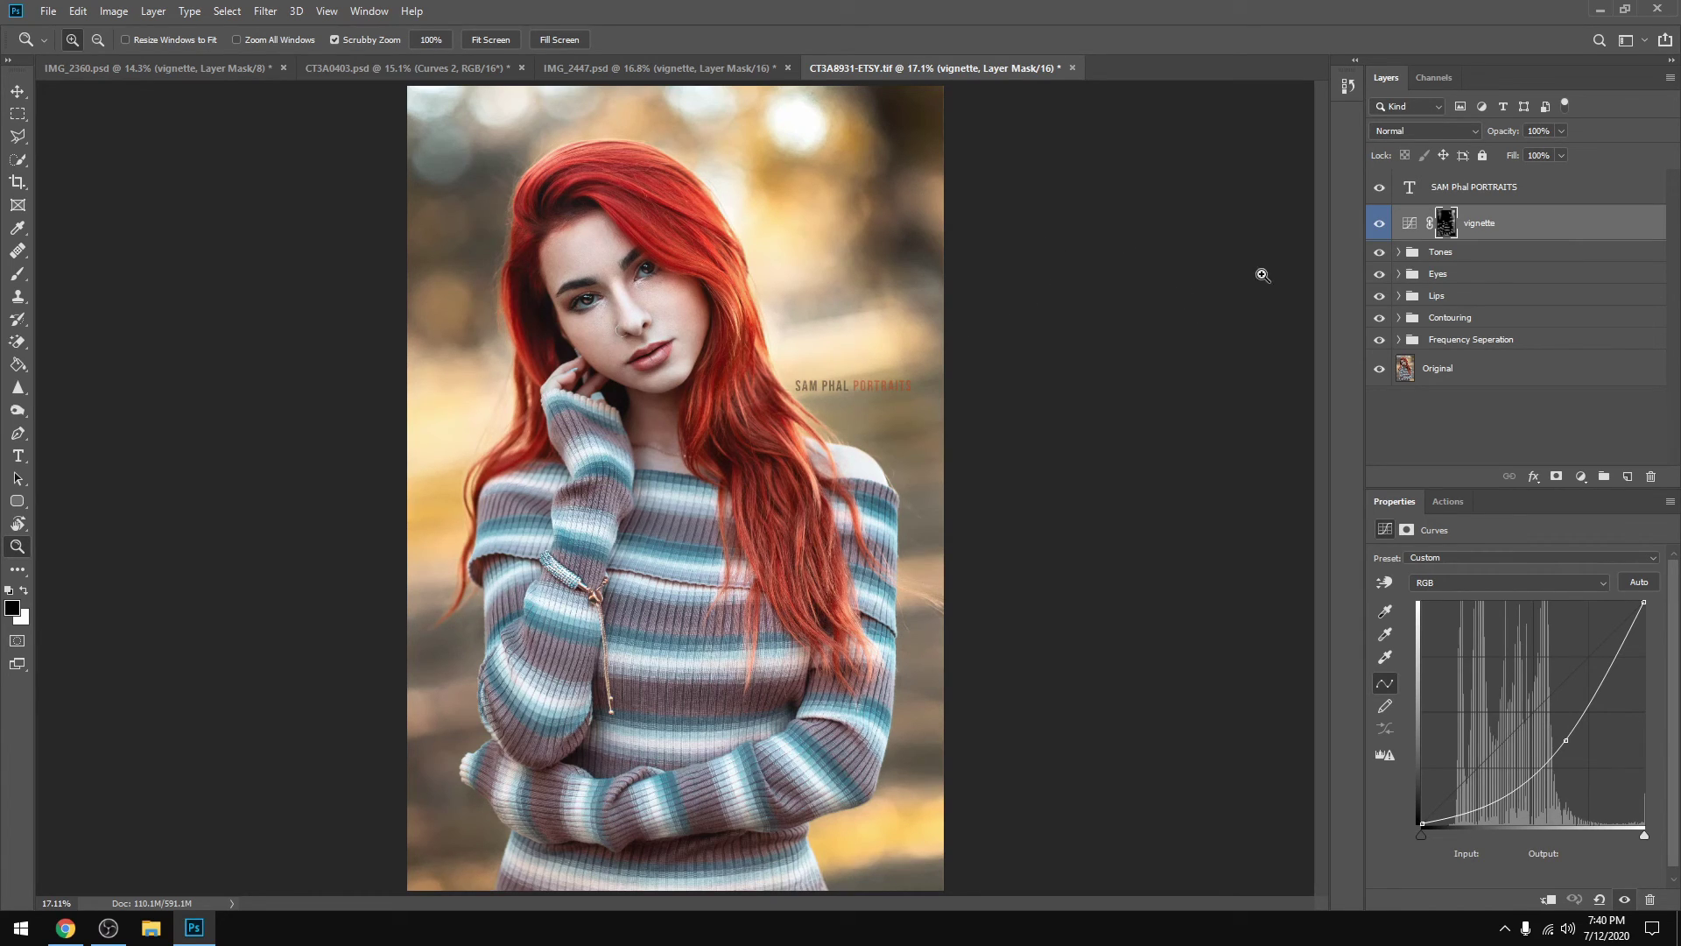
- Switch to IMG_2360.psd and fit the whole portrait on screen
click(237, 76)
click(491, 41)
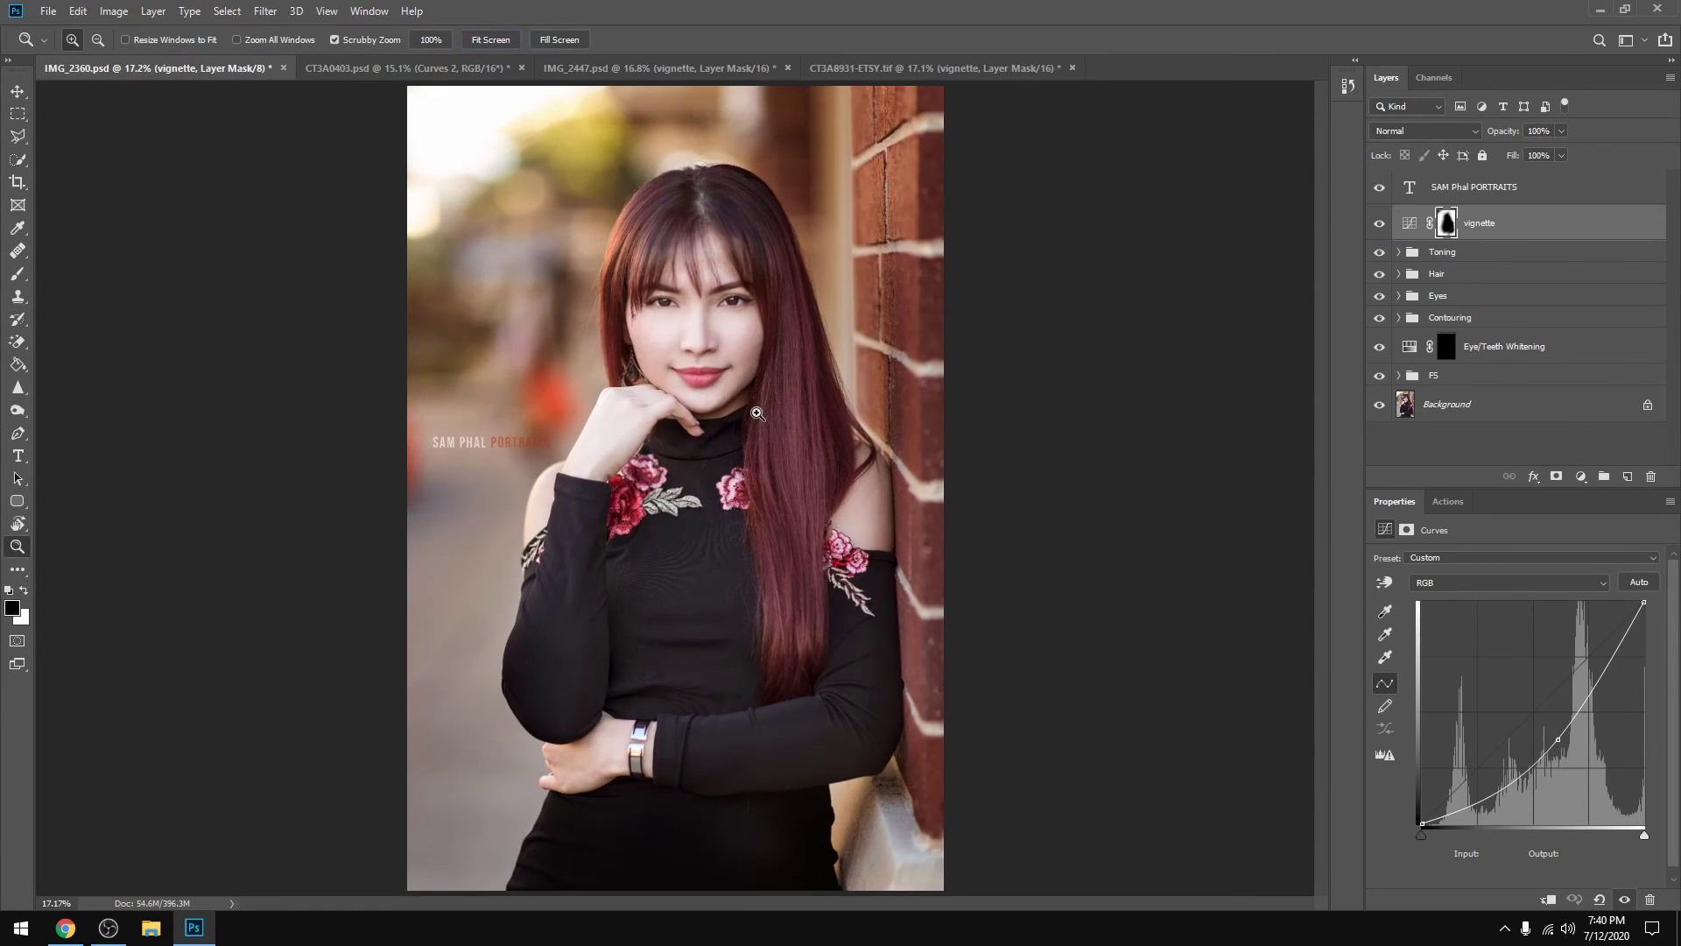